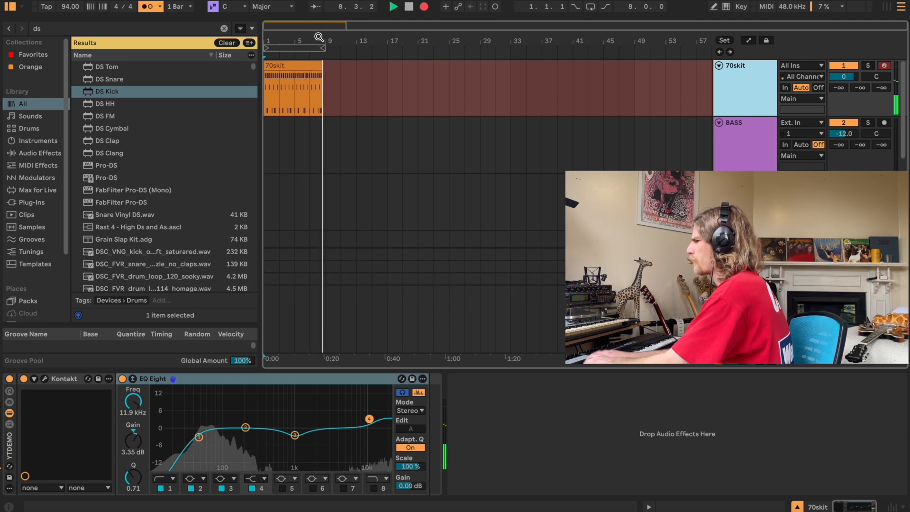
Stop the current drum take and record further sections on the 70skit track starting from bar 9 and from bar 33
key("space")
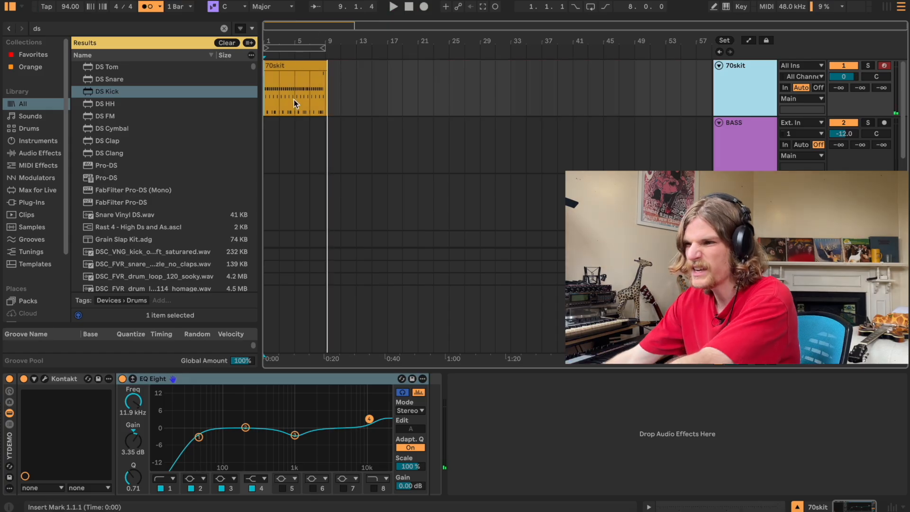
left_click(307, 107)
key("plus")
key("plus")
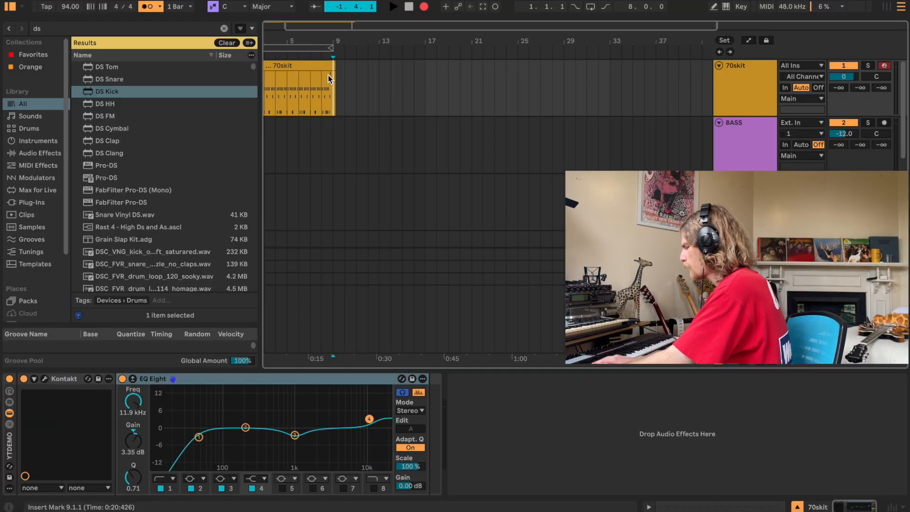
key("F9")
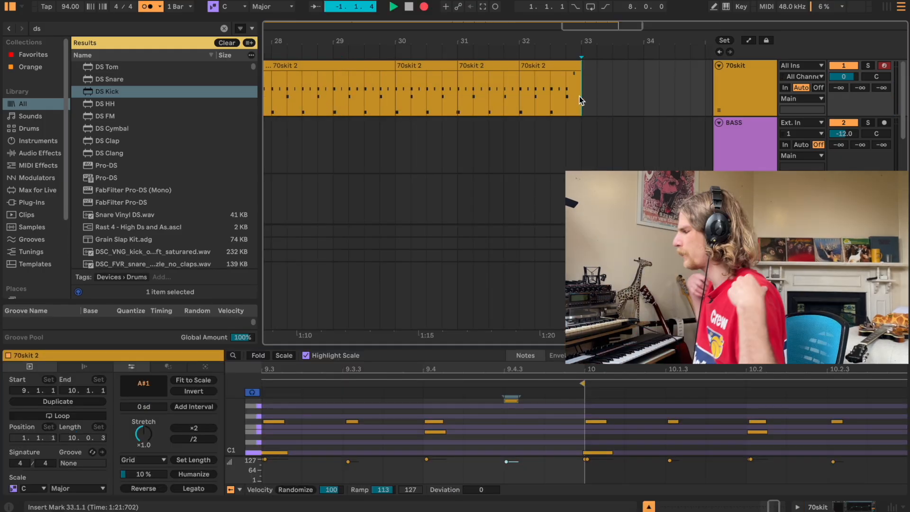
left_click(581, 95)
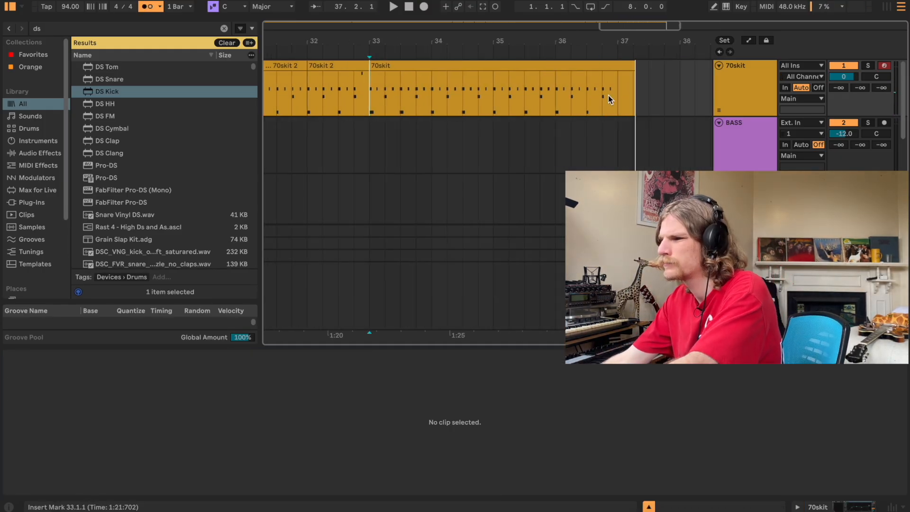
Raise the last F#1 note of the newest 70skit clip by four semitones to A#1
left_click(608, 95)
left_click(847, 402)
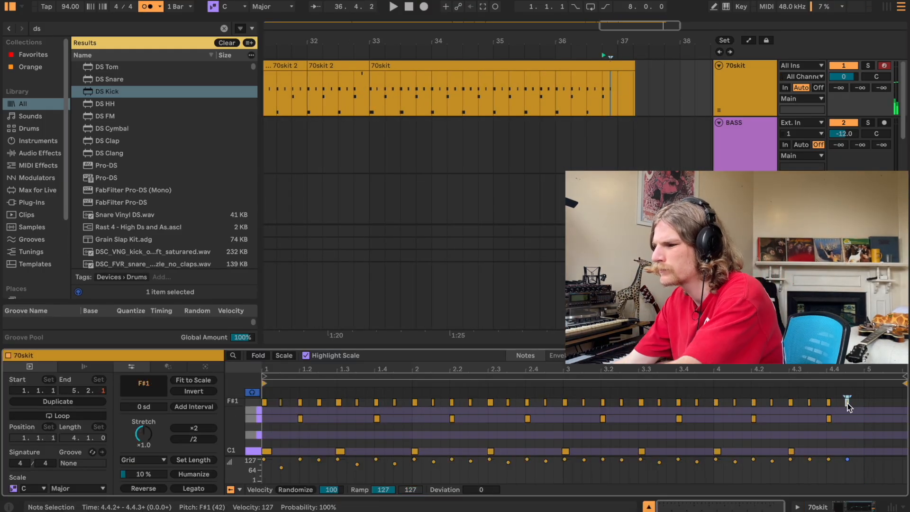
key("Up")
key("Up")
key("Up")
key("Up")
Record the remaining drums on 70skit from bar 37 and consolidate the clips into one ending at bar 49
left_click(615, 94)
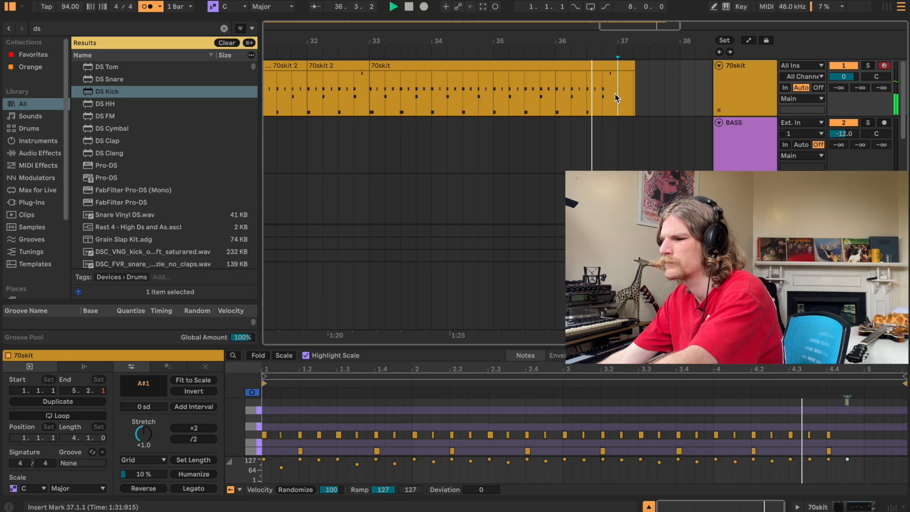
key("F9")
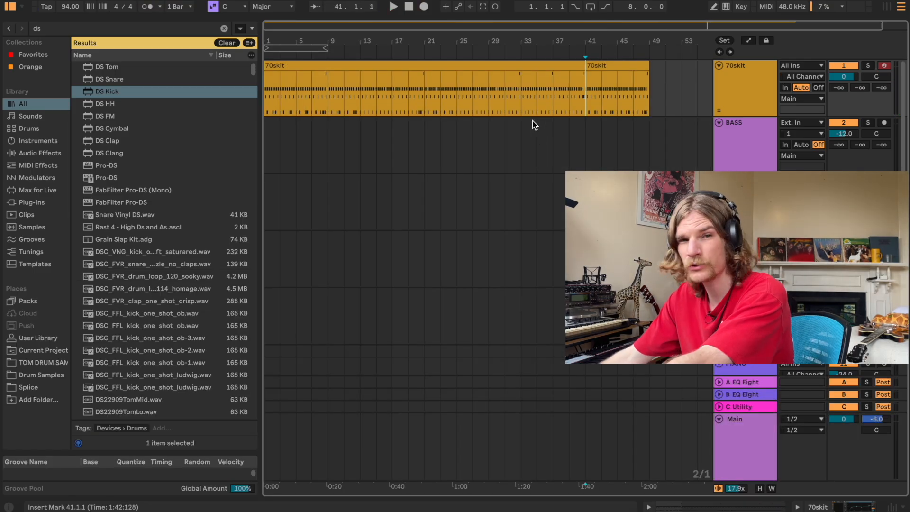
scroll(523, 112, "down", 2)
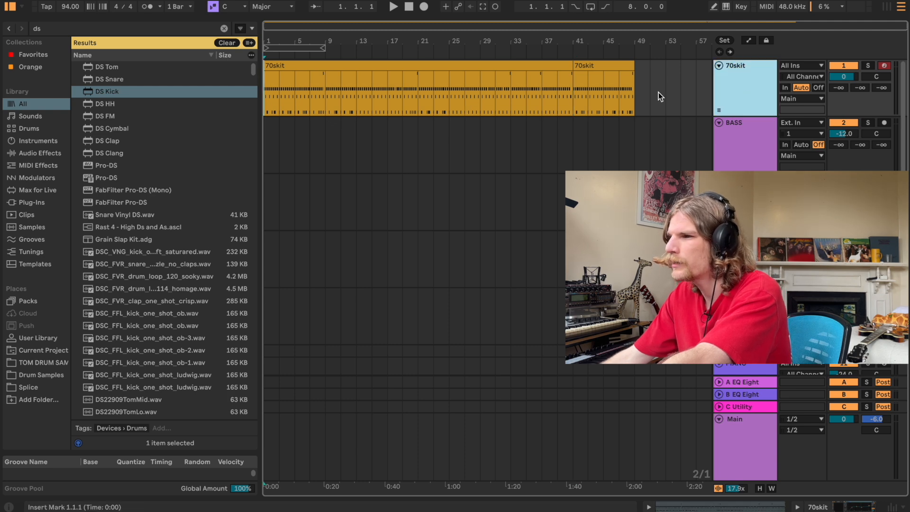
left_click(590, 69)
left_click(543, 67, "shift")
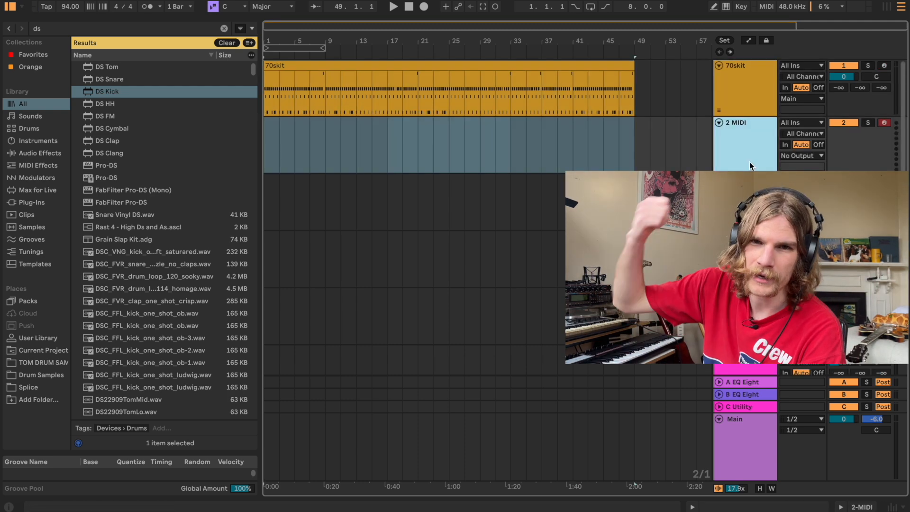
Load a Drum Rack onto the new MIDI track and copy the consolidated 70skit clip onto it
key("super+f")
type("drum")
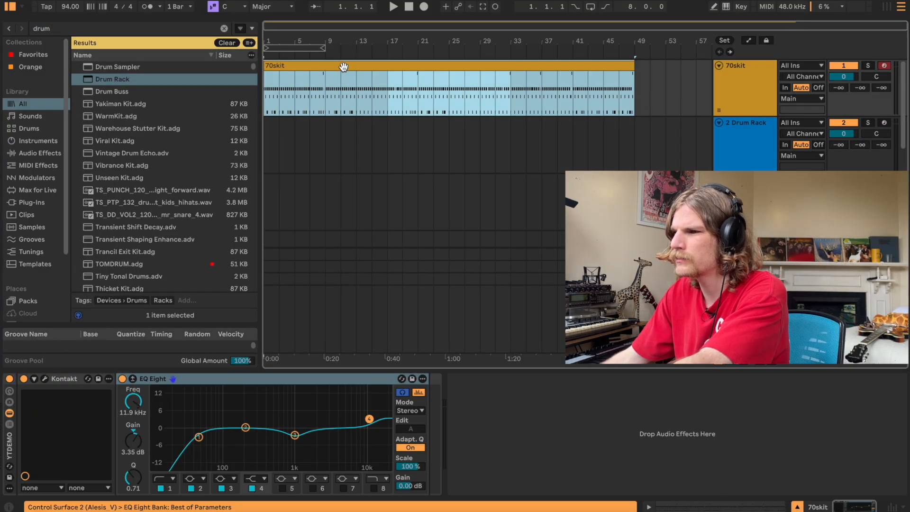
left_click_drag(344, 67, 342, 142)
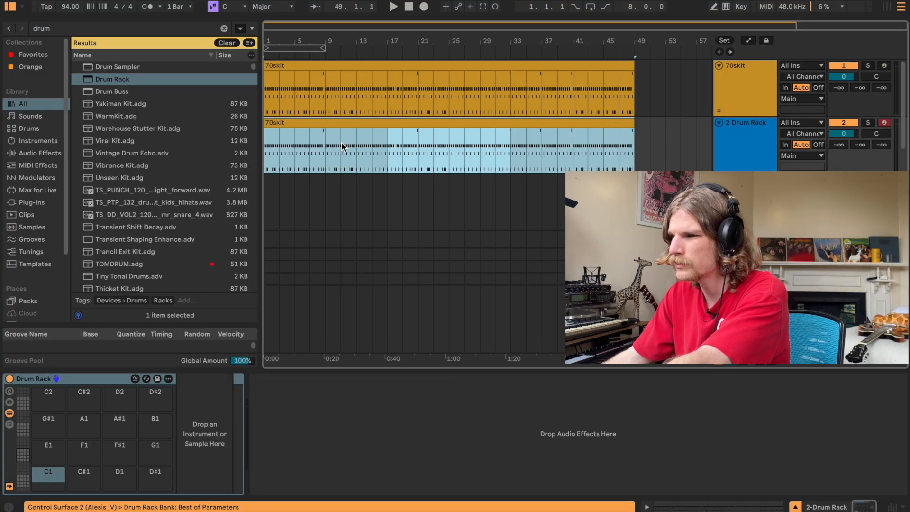
Strip the Drum Rack track's copied clip down to the snare notes by deleting the F#1 and C1 rows
double_click(392, 127)
left_click_drag(265, 348, 272, 163)
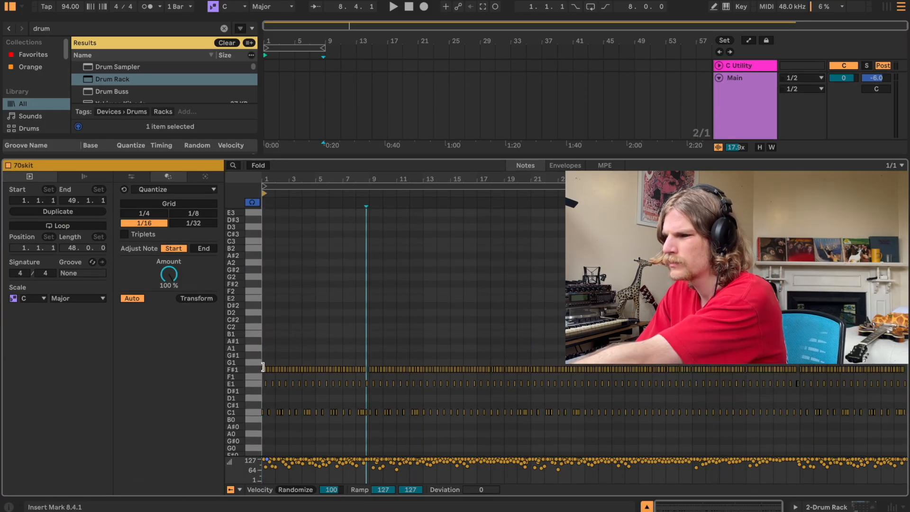
left_click_drag(447, 163, 480, 509)
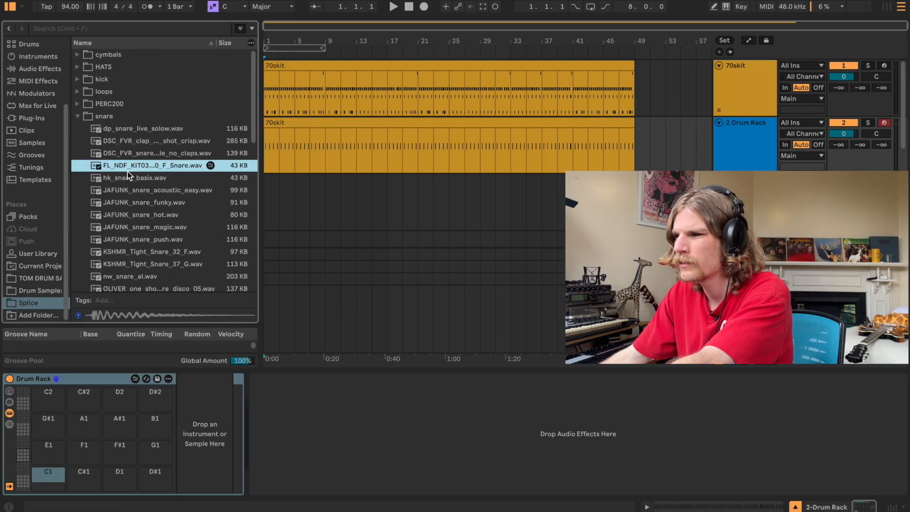
Audition samples in the Splice snare folder and load JAFUNK_snare_acoustic_easy.wav onto the Drum Rack's C1 pad
left_click(132, 178)
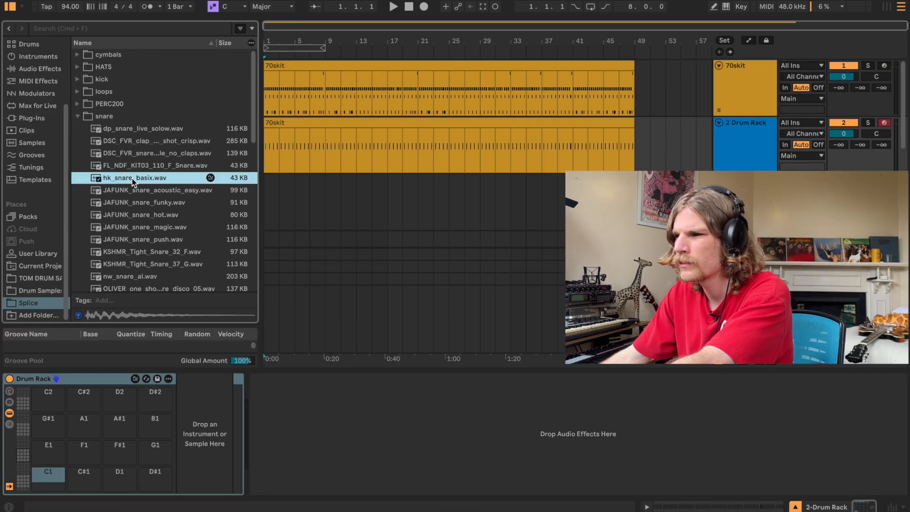
left_click(142, 204)
left_click(144, 216)
left_click(146, 203)
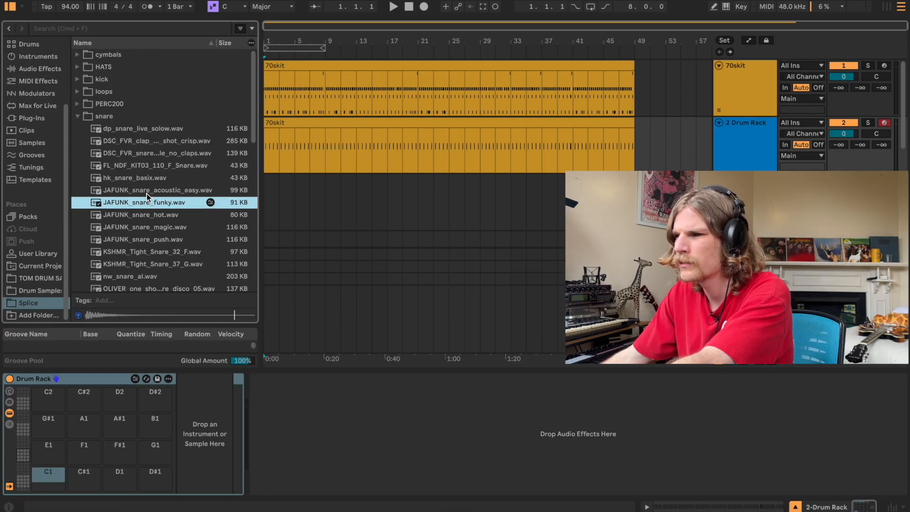
left_click(146, 192)
left_click(147, 179)
left_click(148, 190)
left_click_drag(148, 191, 47, 472)
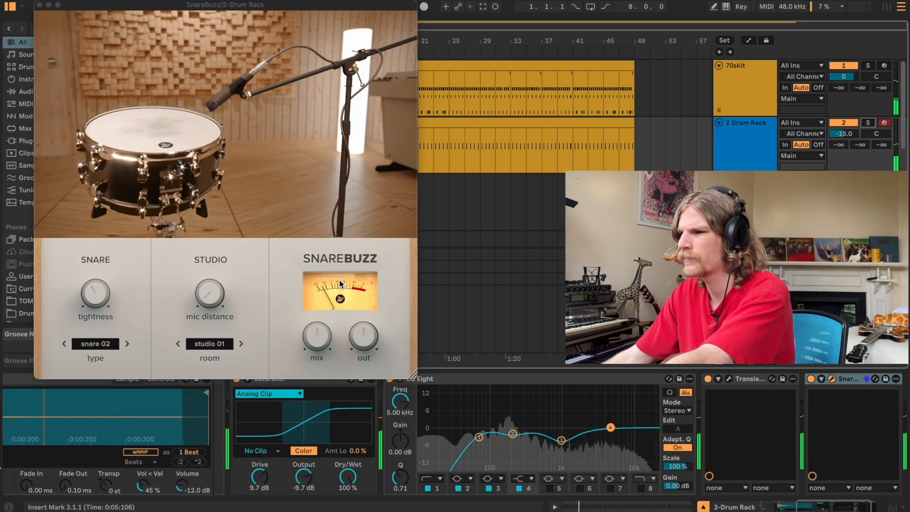
Close the SnareBuzz window and open the notes of the clip on the 70skit track
left_click(40, 5)
left_click(743, 92)
key("space")
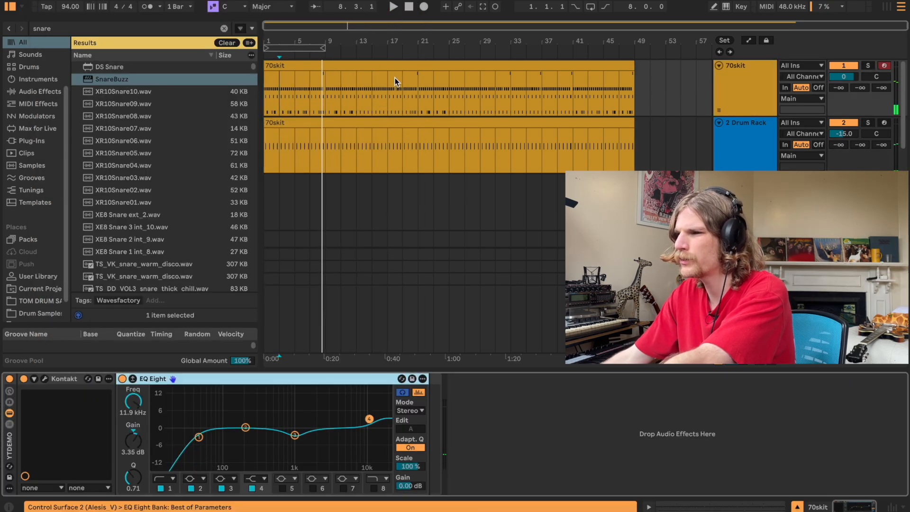
left_click(379, 66)
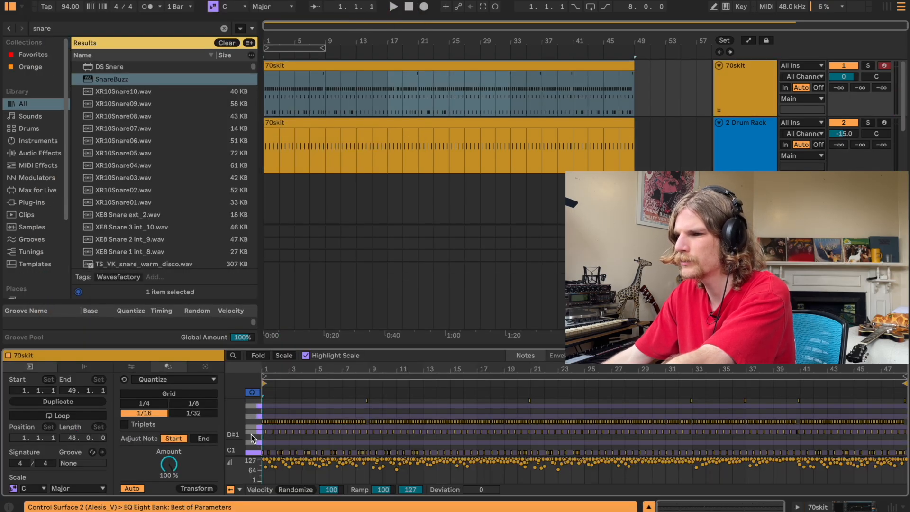
Set the Drum Rack track's volume to -16.3 dB while listening to the arrangement
left_click(342, 147)
key("space")
left_click_drag(848, 133, 853, 131)
left_click(729, 103)
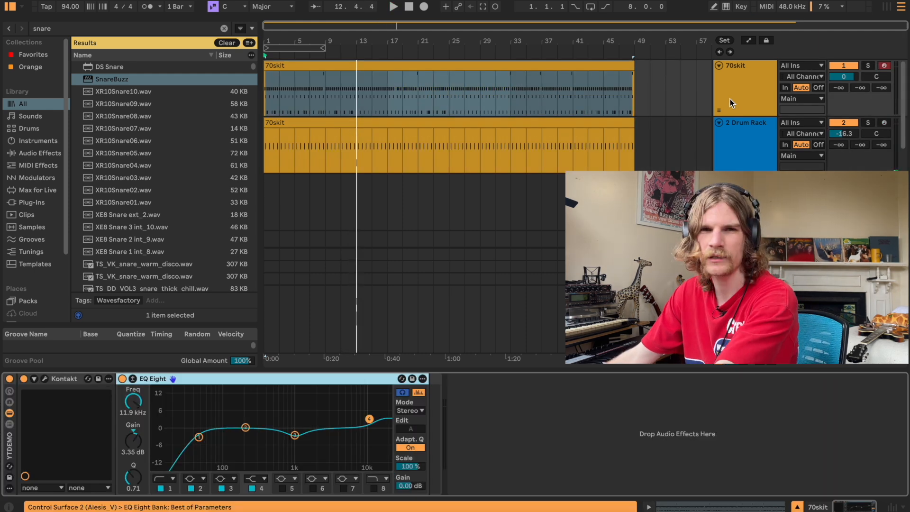
Place the insert marker at the start of the empty BASS track
left_click(755, 151)
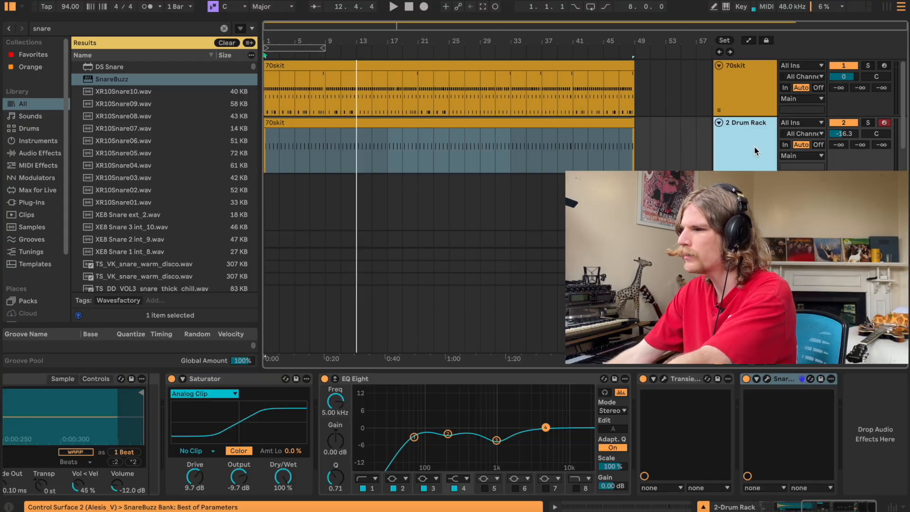
key("ctrl+t")
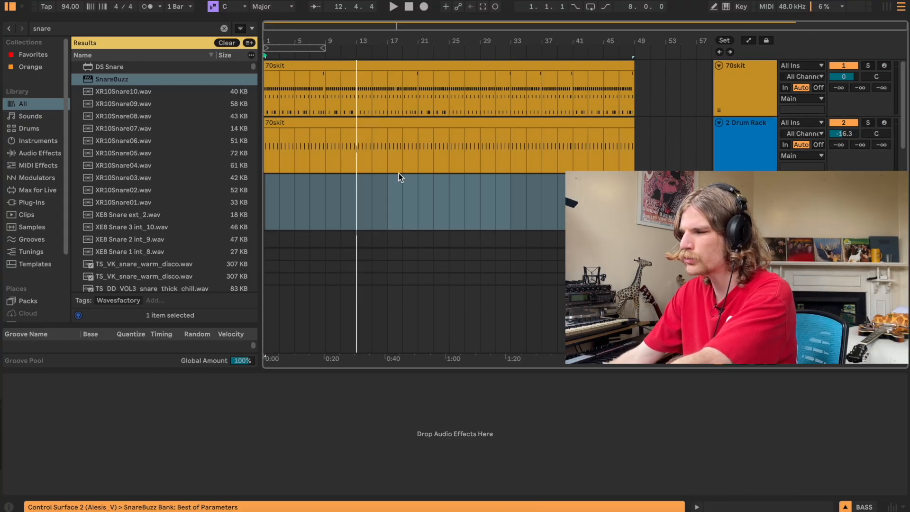
left_click(270, 207)
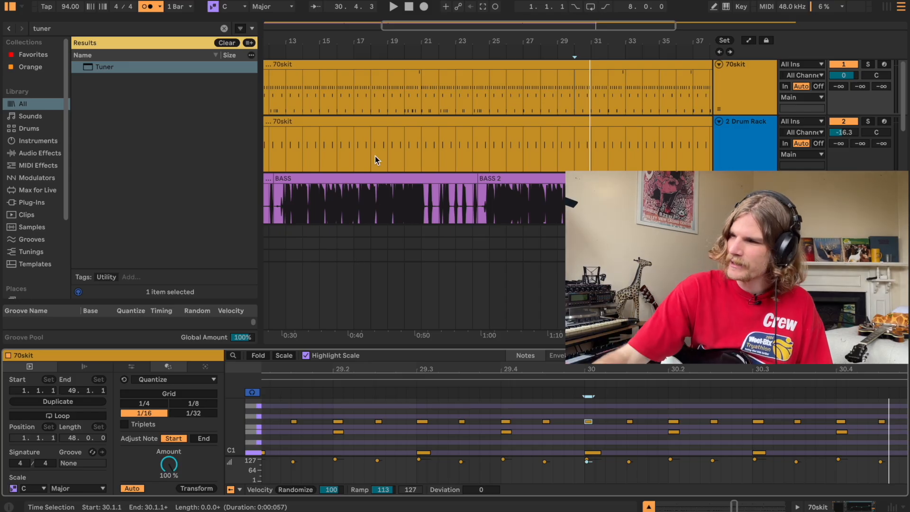
Record the next bass section on the BASS track from bar 30 to about bar 47
scroll(505, 214, "up", 5)
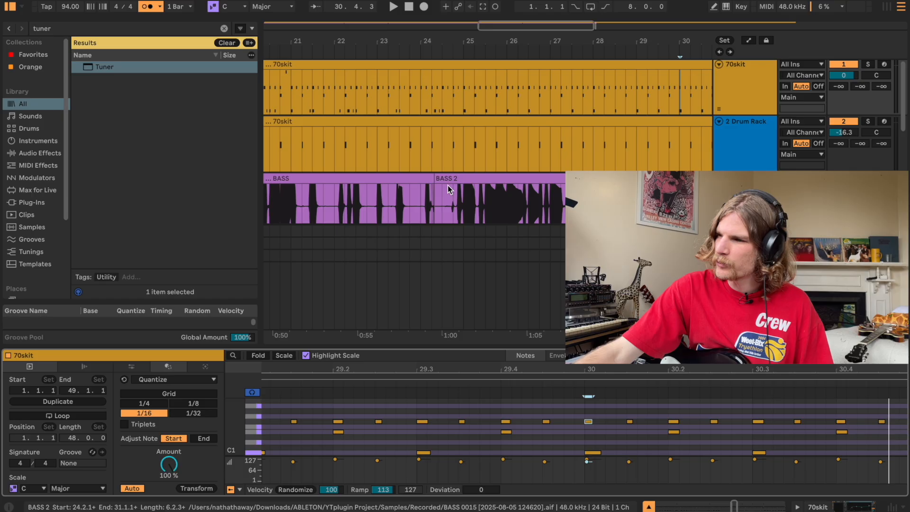
left_click(434, 206)
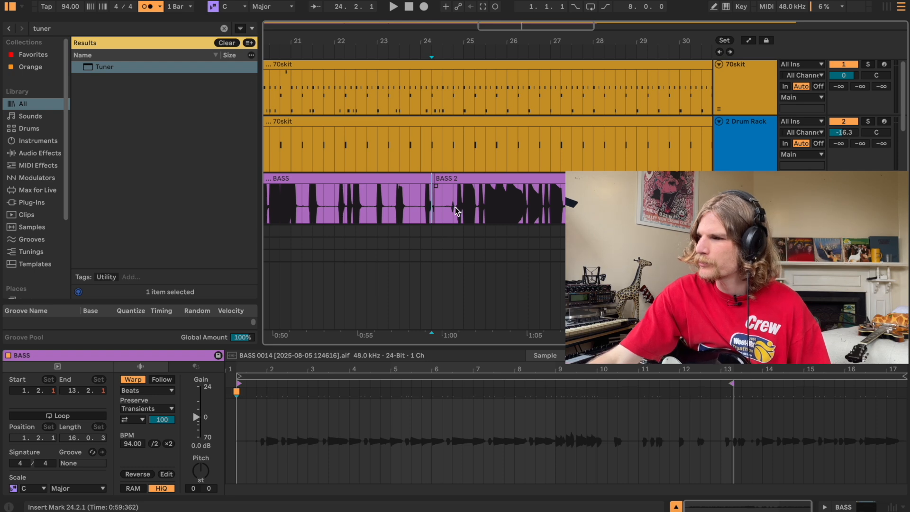
scroll(468, 209, "right", 5)
scroll(495, 208, "down", 1)
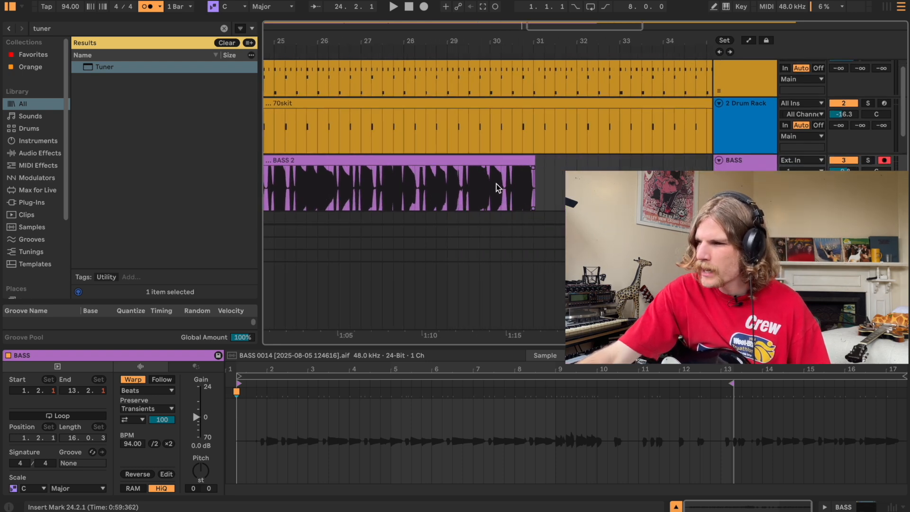
left_click(491, 185)
key("space")
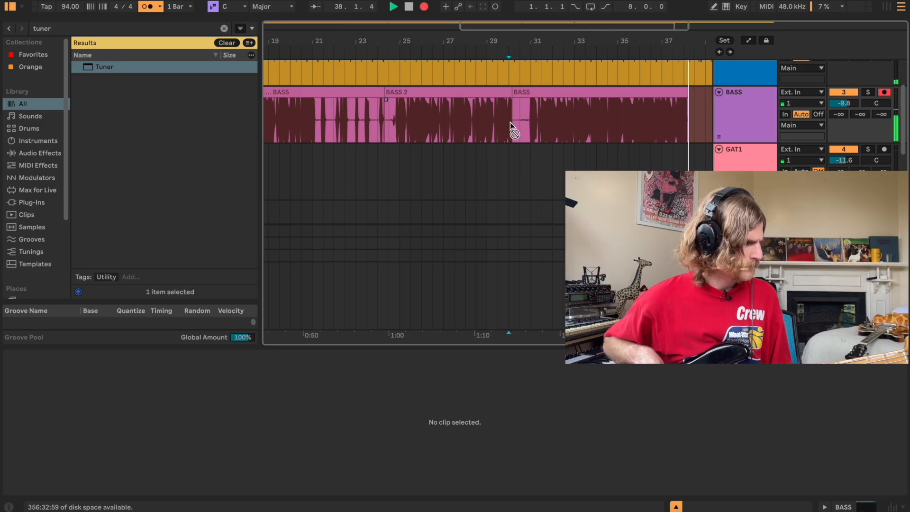
key("space")
left_click(510, 123)
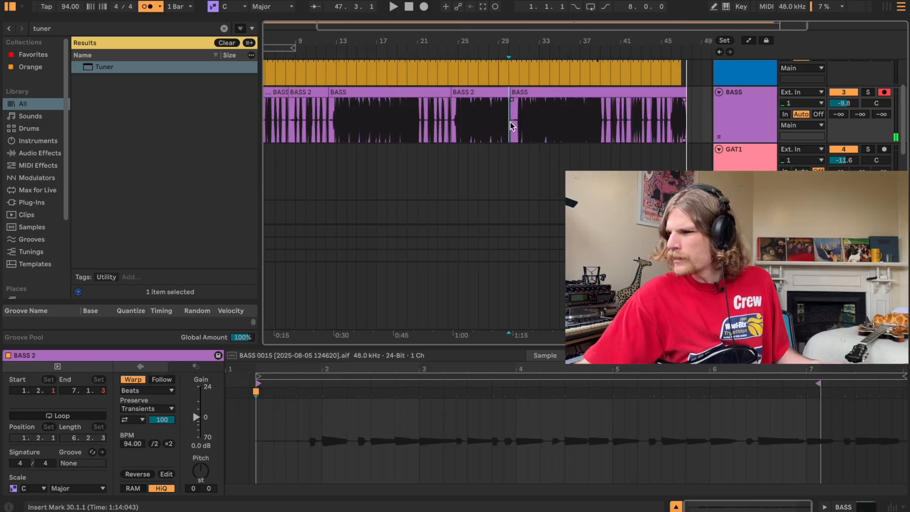
scroll(504, 113, "up", 2)
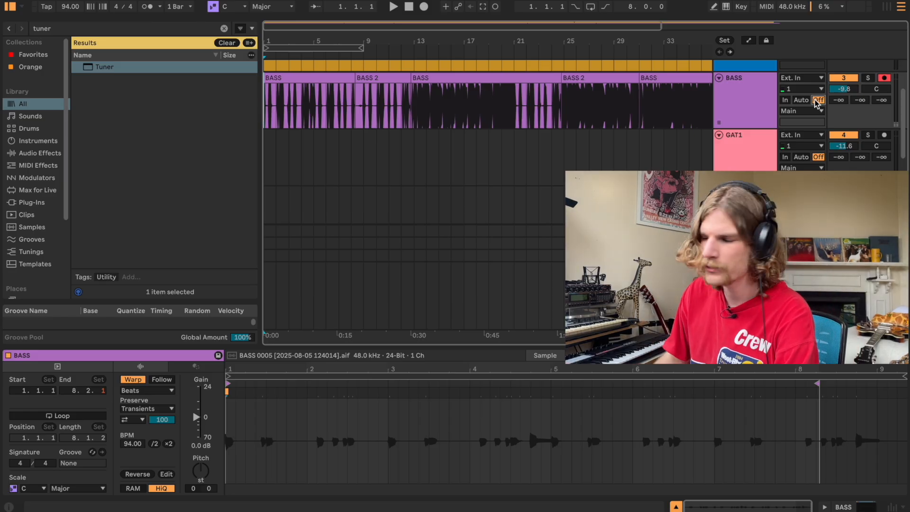
Arm the PIANO track and record a piano take from bar 1
scroll(710, 134, "down", 13)
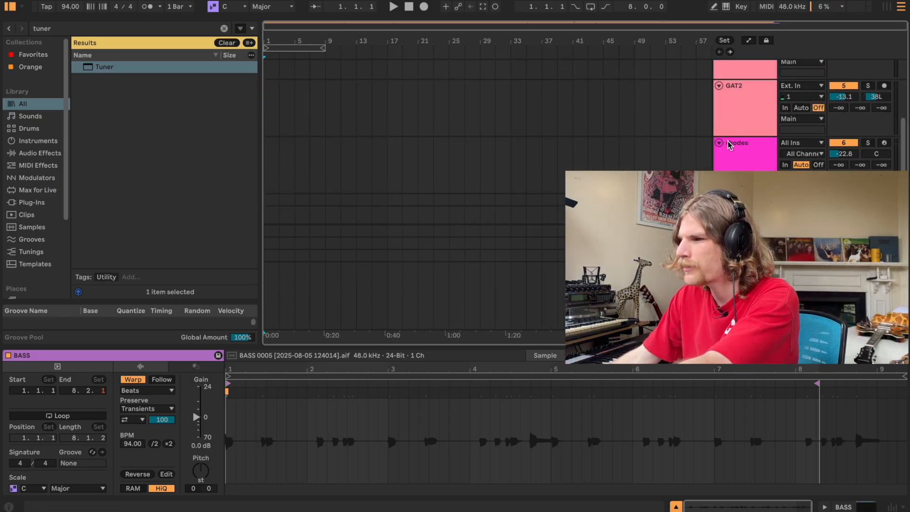
scroll(742, 135, "up", 8)
left_click(744, 119)
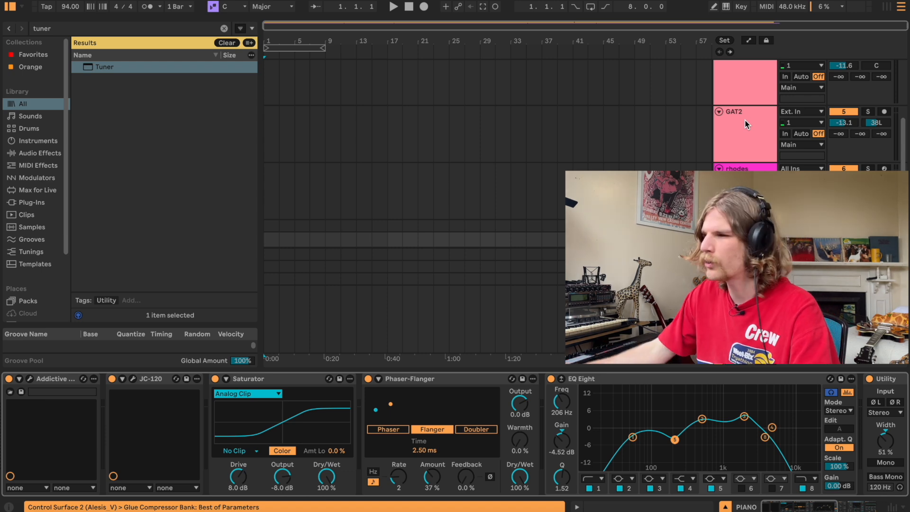
scroll(745, 120, "down", 2)
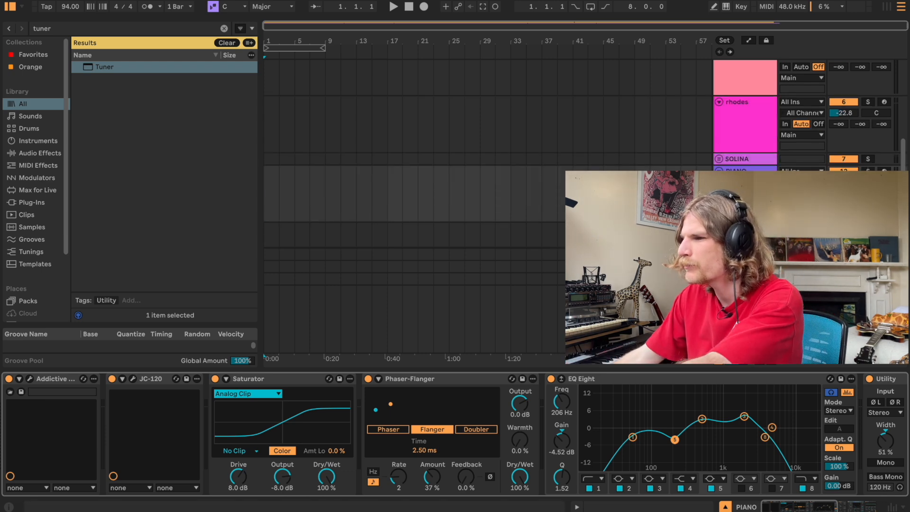
left_click(884, 170)
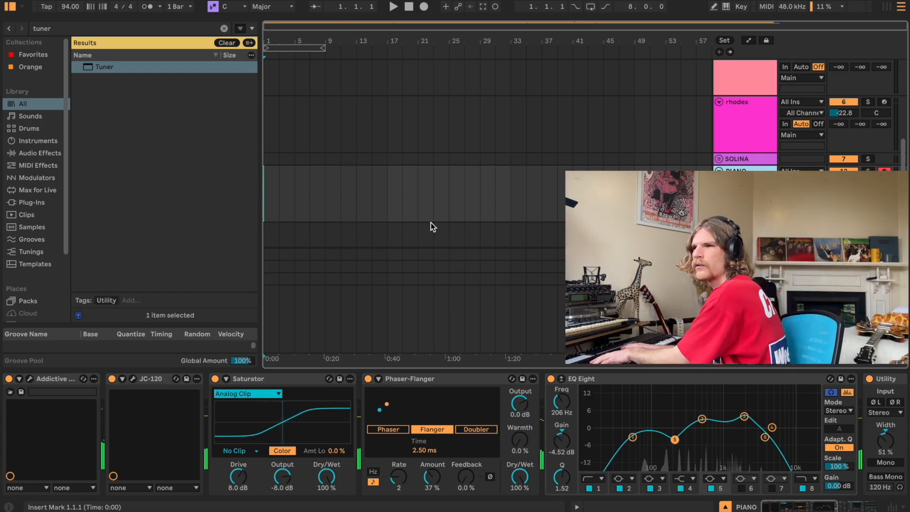
key("F9")
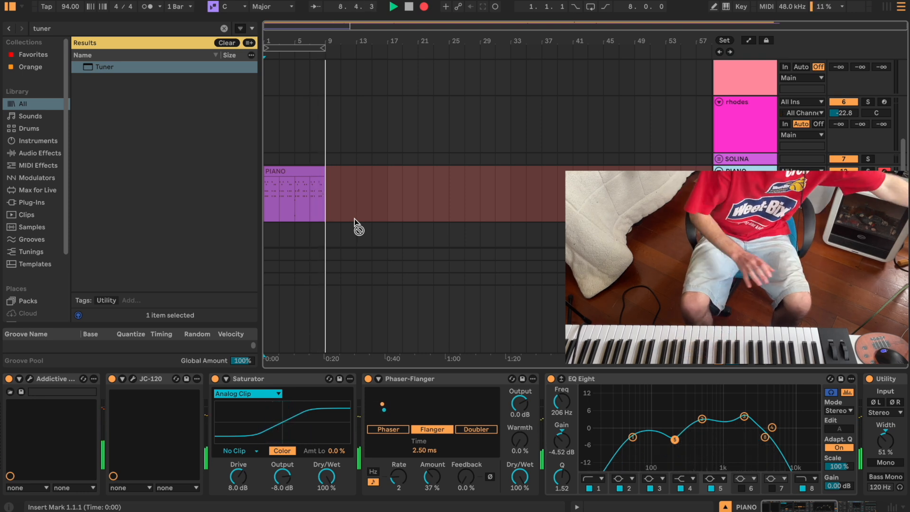
Stop the first piano take and record a continuation on the PIANO track from bar 8 to about bar 9
key("space")
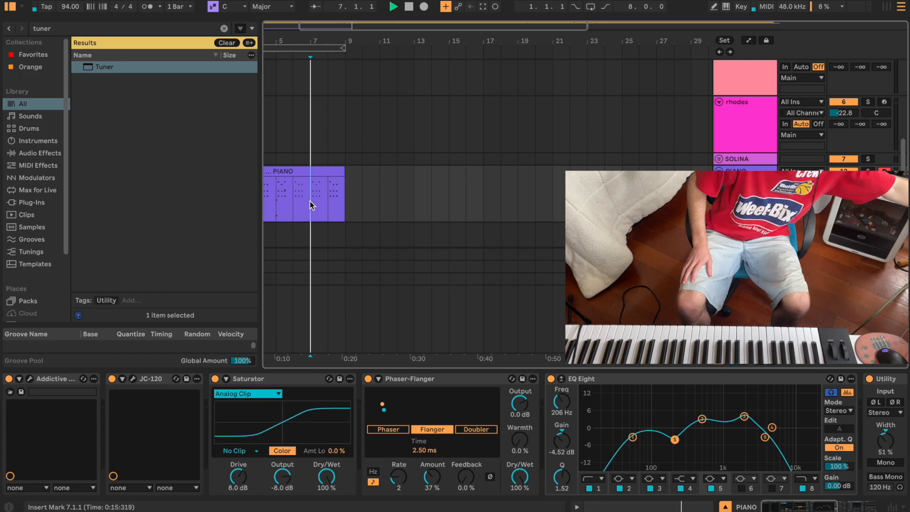
left_click(323, 201)
key("F9")
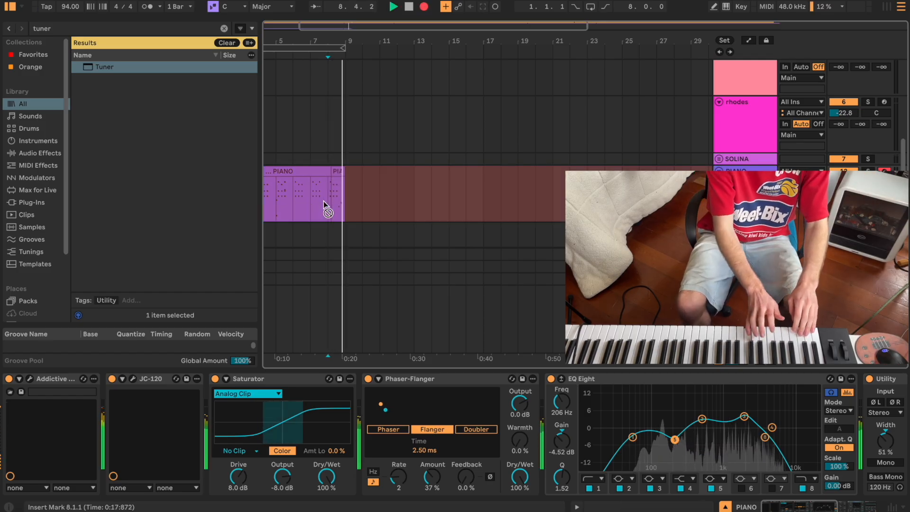
key("space")
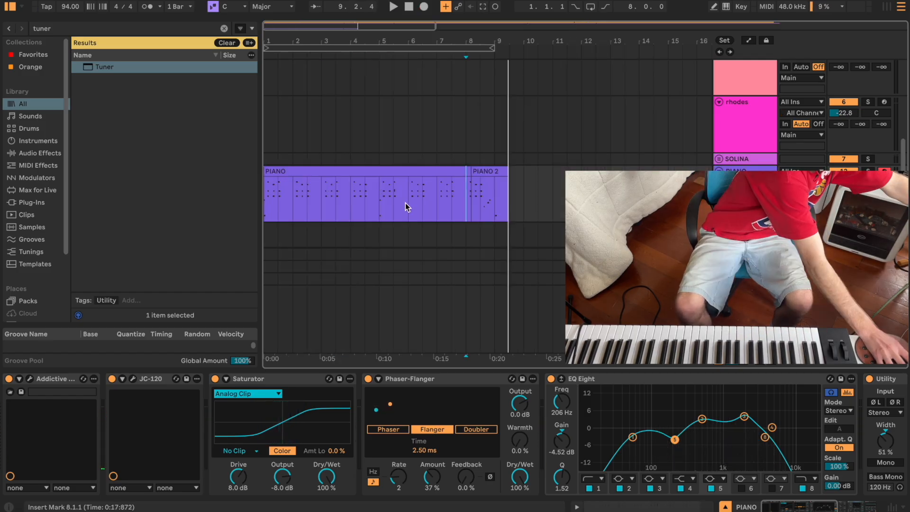
Play back the first PIANO clip and examine its notes around bar 5
left_click(382, 196)
key("space")
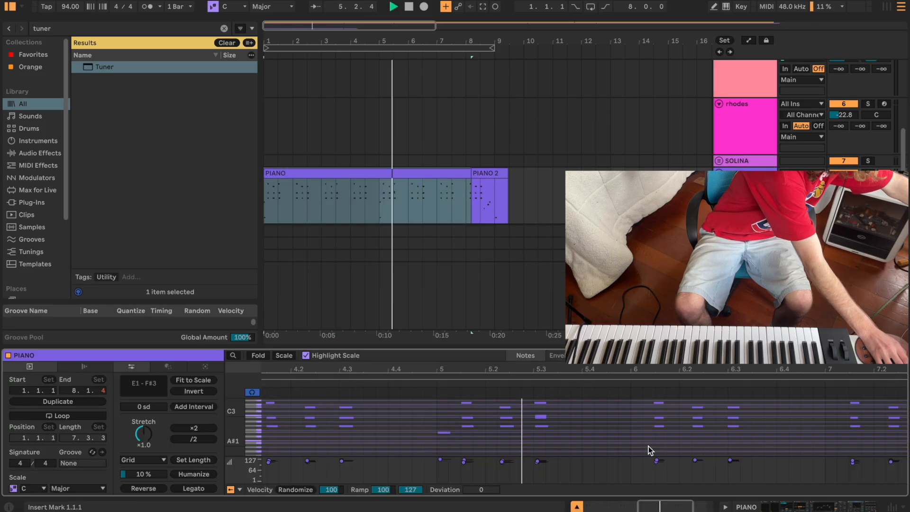
left_click(550, 417)
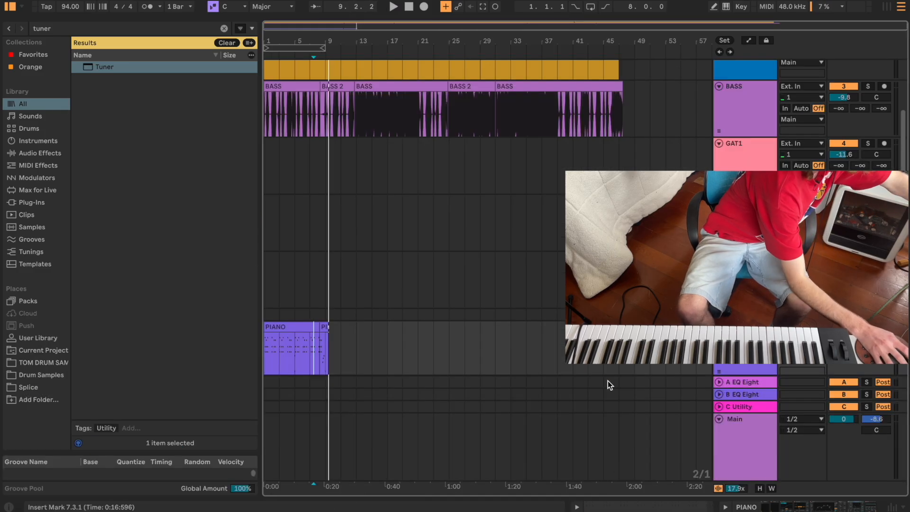
Record another piano section on the PIANO track from bar 29 to about bar 38
left_click(450, 348)
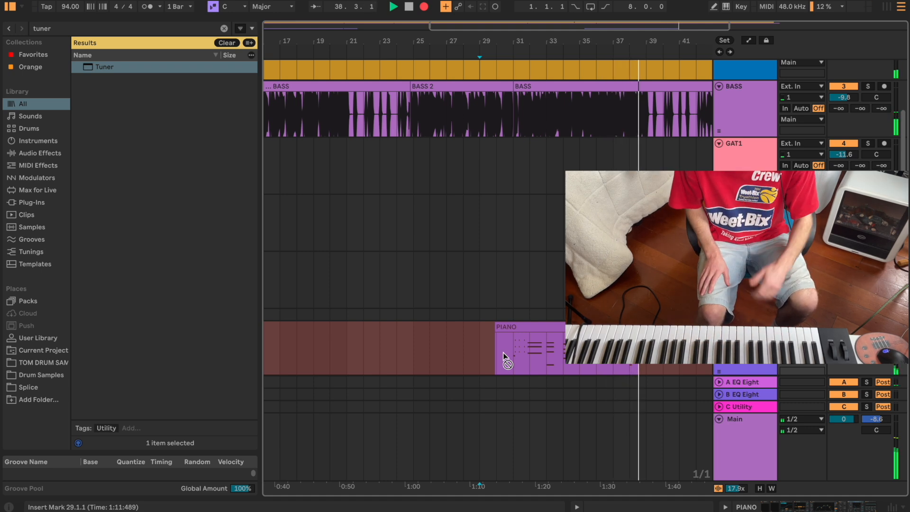
key("space")
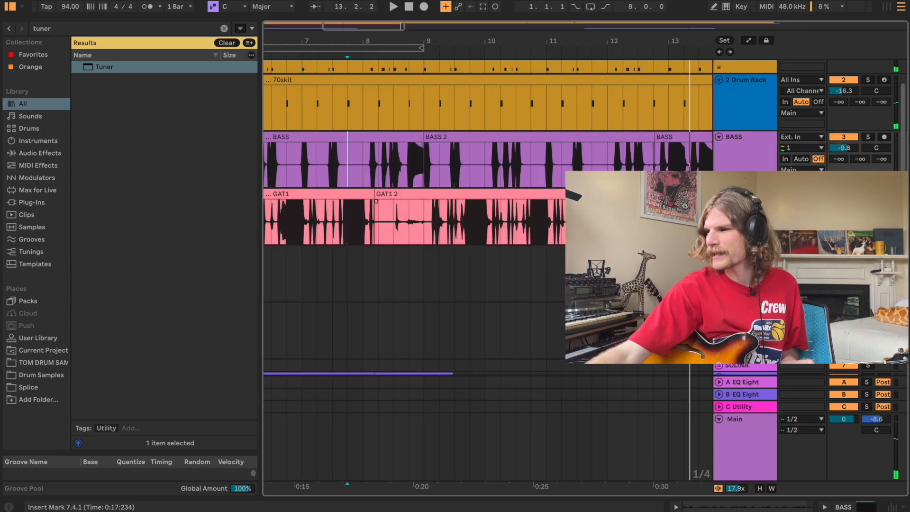
Record the first guitar part on the GAT1 track in consecutive takes up to about bar 20
key("space")
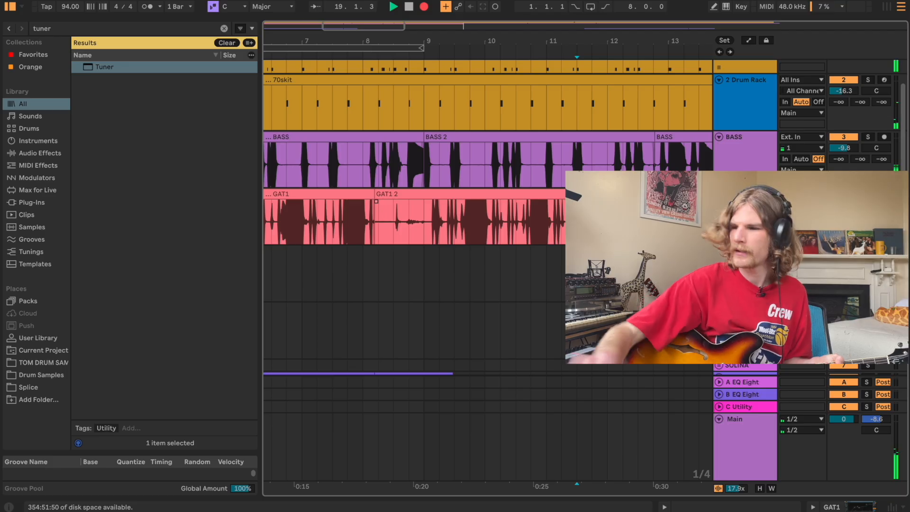
key("space")
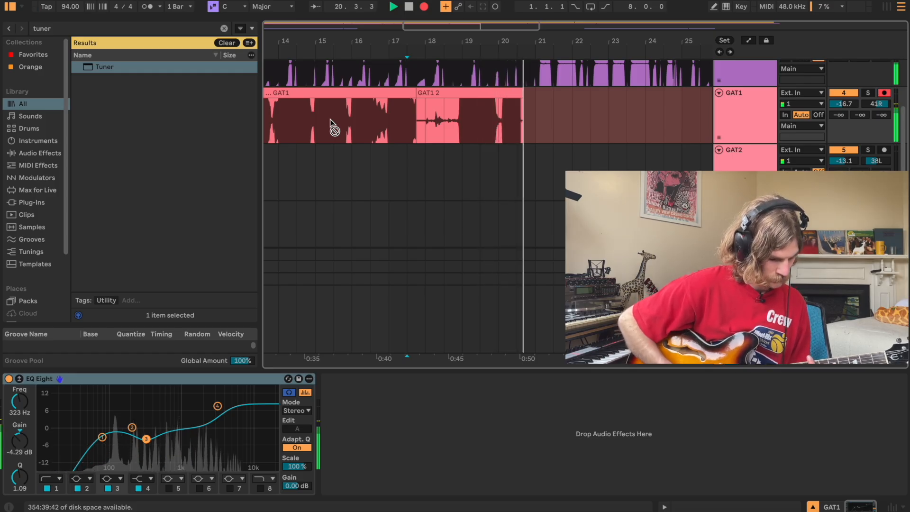
key("space")
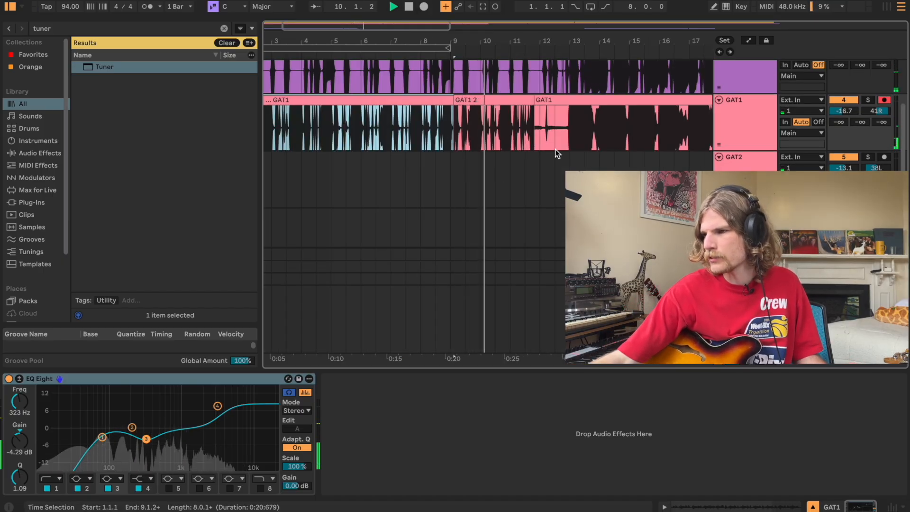
Review the GAT1 takes and adjust the boundary between the GAT1 and GAT1 3 clips near bar 31
scroll(555, 148, "up", 3)
left_click(506, 99)
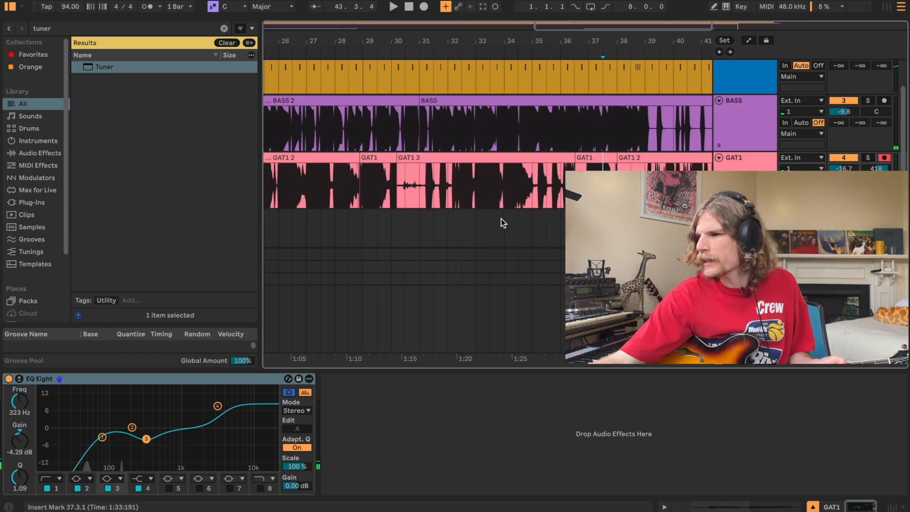
left_click_drag(422, 174, 396, 175)
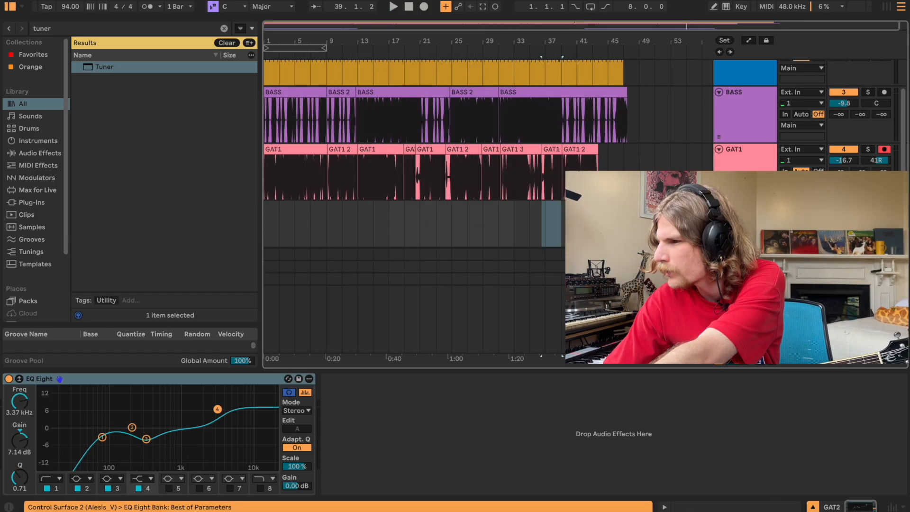
Start recording the second guitar part on the GAT2 track from bar 1
scroll(352, 243, "down", 1)
left_click(270, 229)
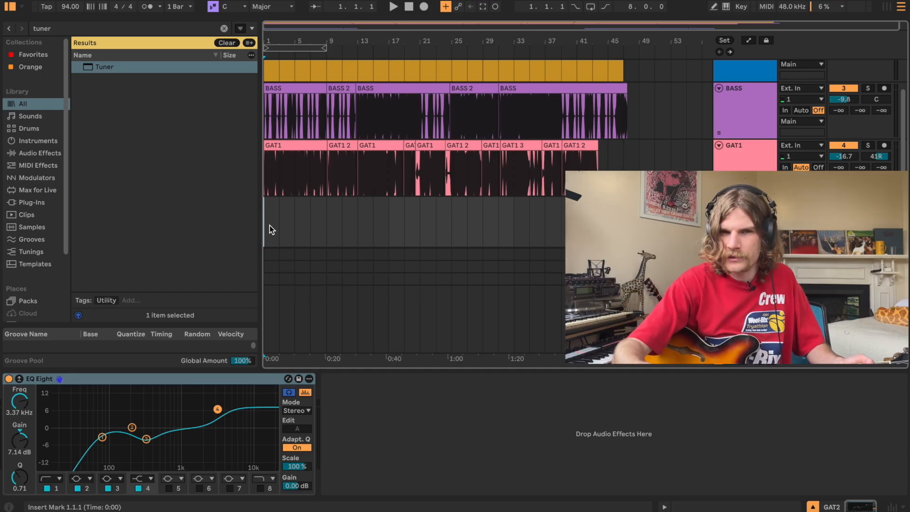
key("F9")
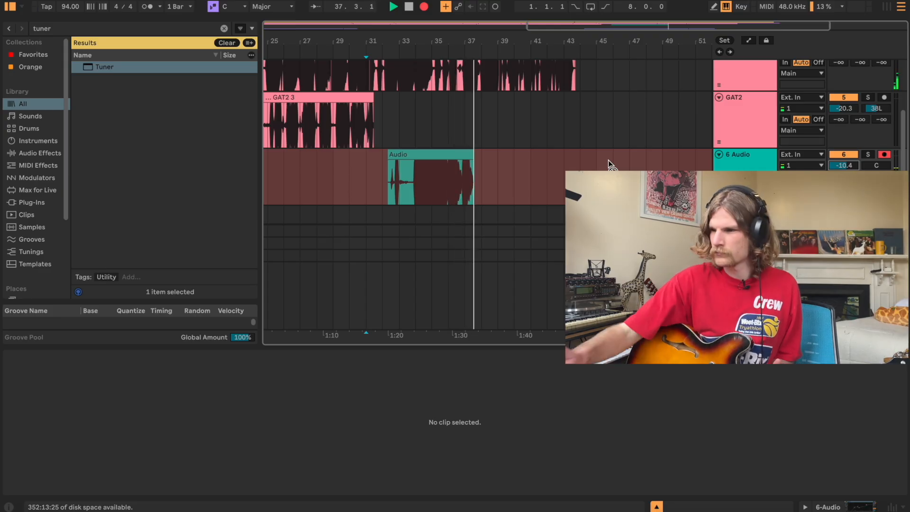
Record a second take on the 6 Audio track from bar 36 and move the boundary between the two clips slightly past the marker
key("space")
left_click(446, 185)
key("F9")
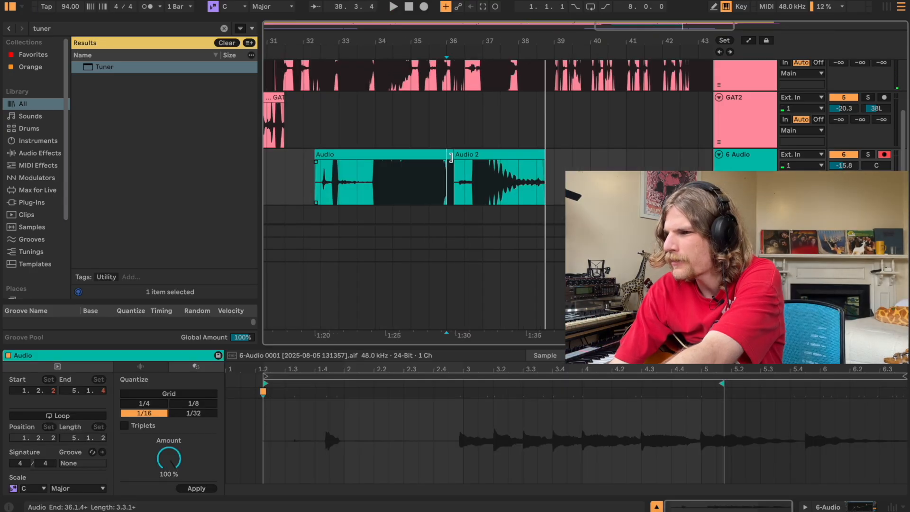
left_click_drag(450, 158, 469, 159)
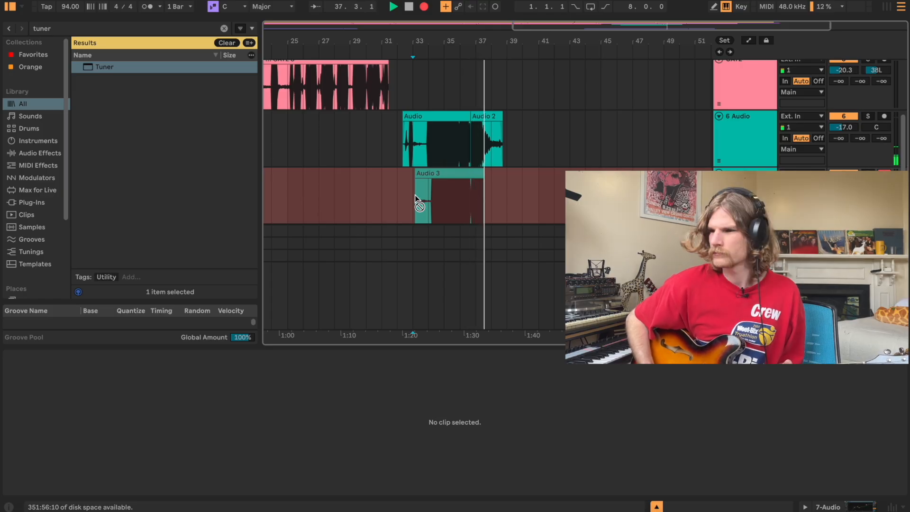
Finish the layered take on the second audio track and play the grouped 6 Group layers soloed from bar 34
key("space")
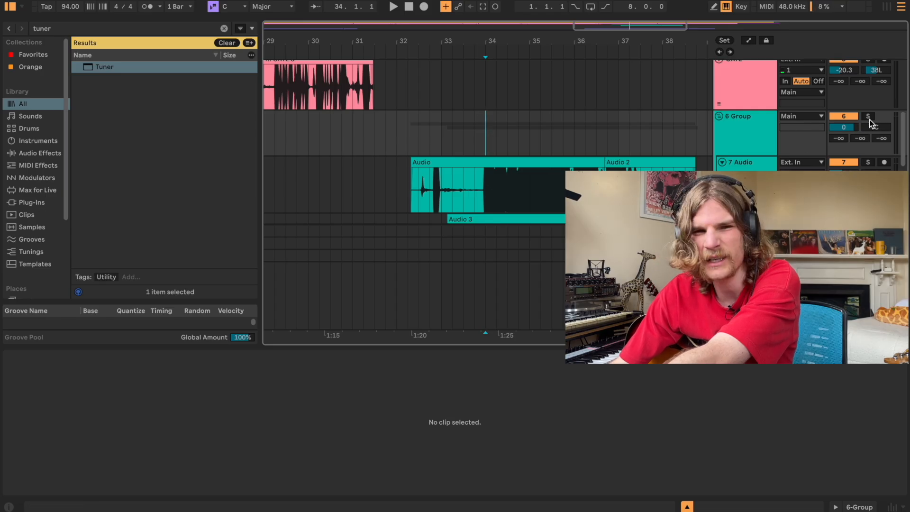
left_click(868, 116)
key("space")
scroll(772, 164, "down", 1)
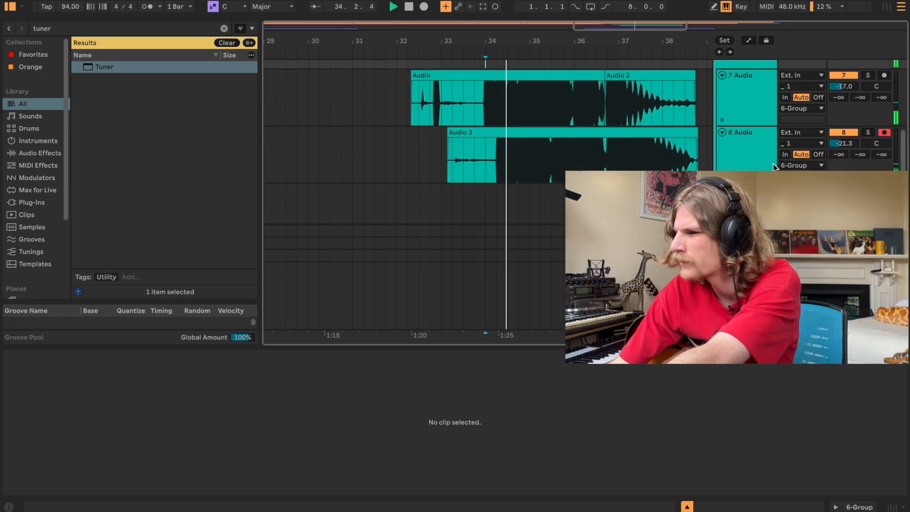
scroll(773, 164, "up", 2)
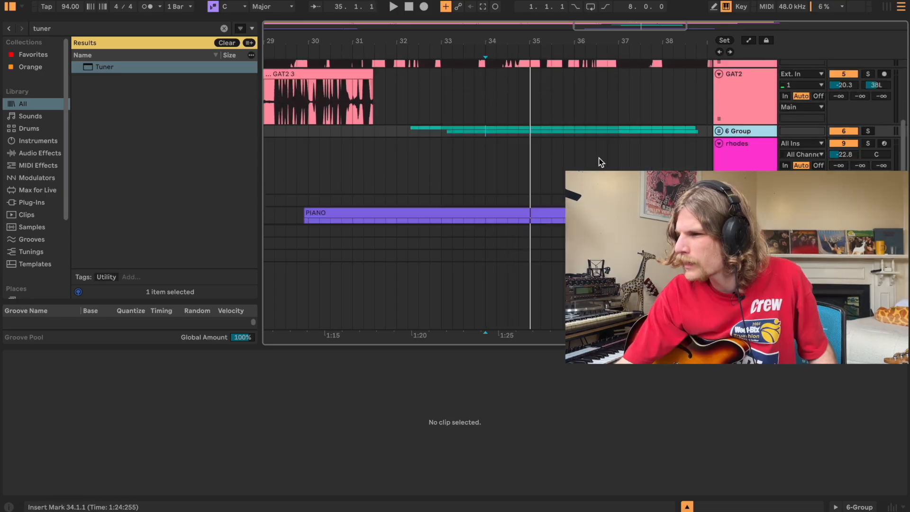
Record a Solina part on the 11 solinaSOPHIE track from bar 1 to about bar 3
scroll(599, 162, "down", 3)
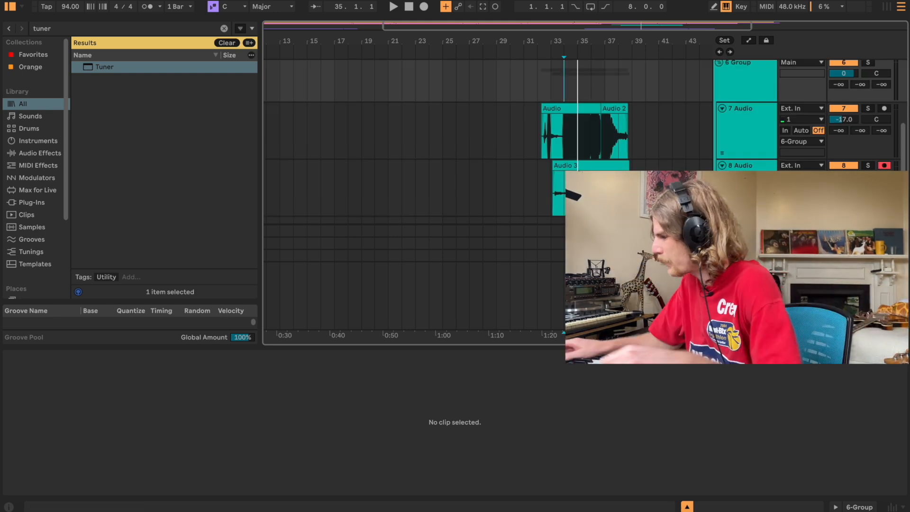
scroll(733, 122, "up", 2)
left_click(718, 122)
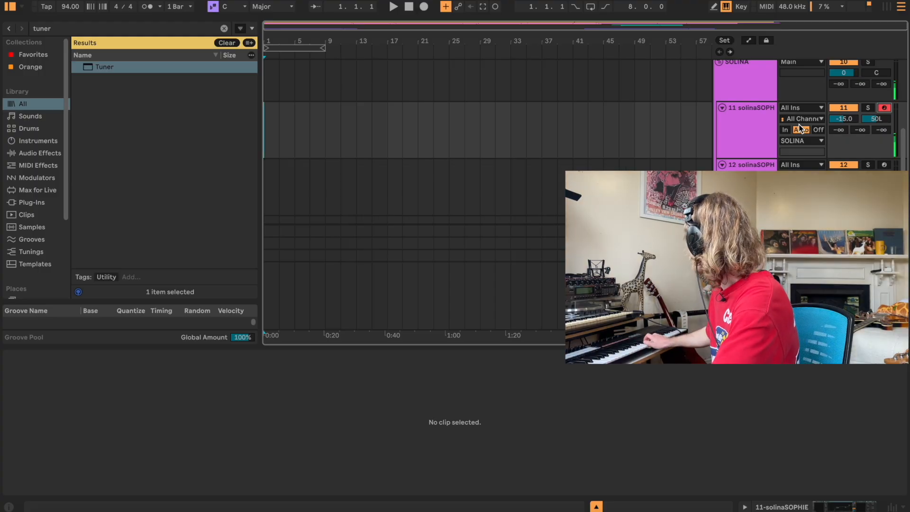
key("space")
key("F9")
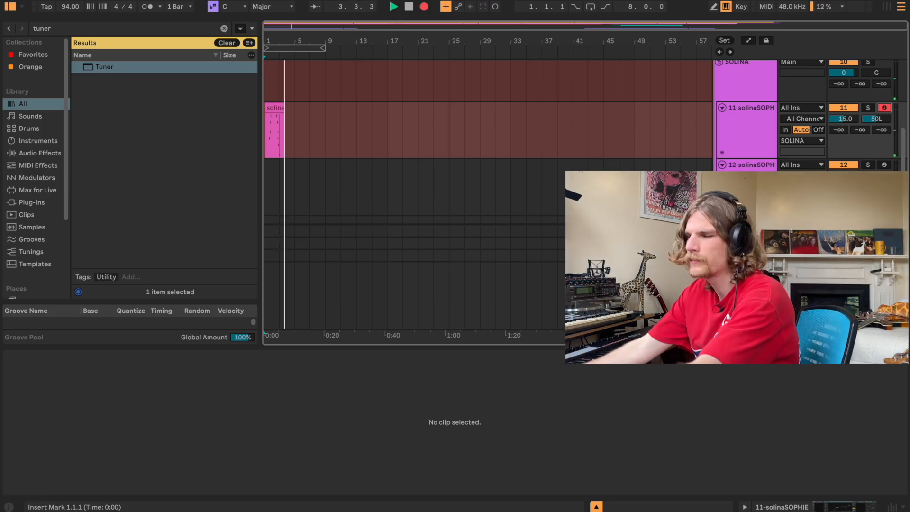
key("space")
Arm the 12 solinaSOPHIE track and record a second Solina part from bar 1
scroll(455, 239, "down", 4)
scroll(265, 136, "up", 2)
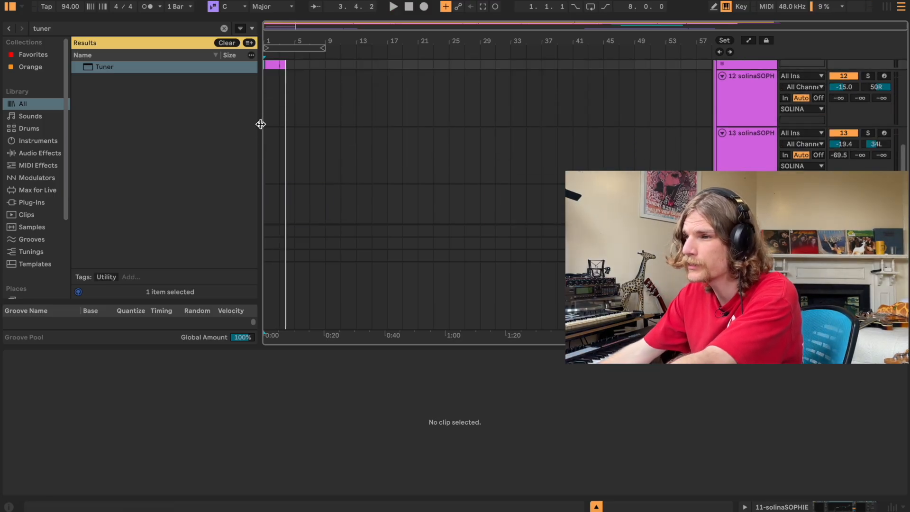
left_click(268, 121)
left_click(884, 76)
key("F9")
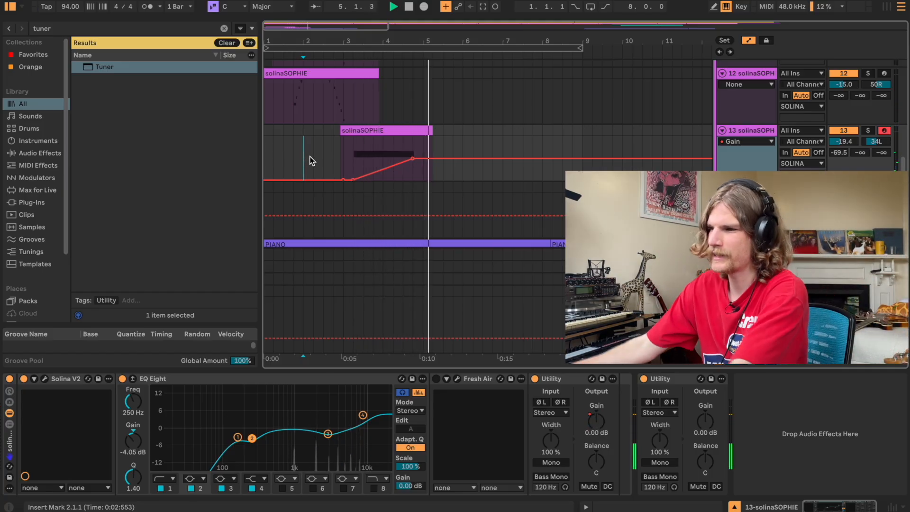
Hide the automation lanes and record a Solina part on the 14 solinaSOPHIE track from bar 3 to about bar 5
key("space")
left_click(748, 40)
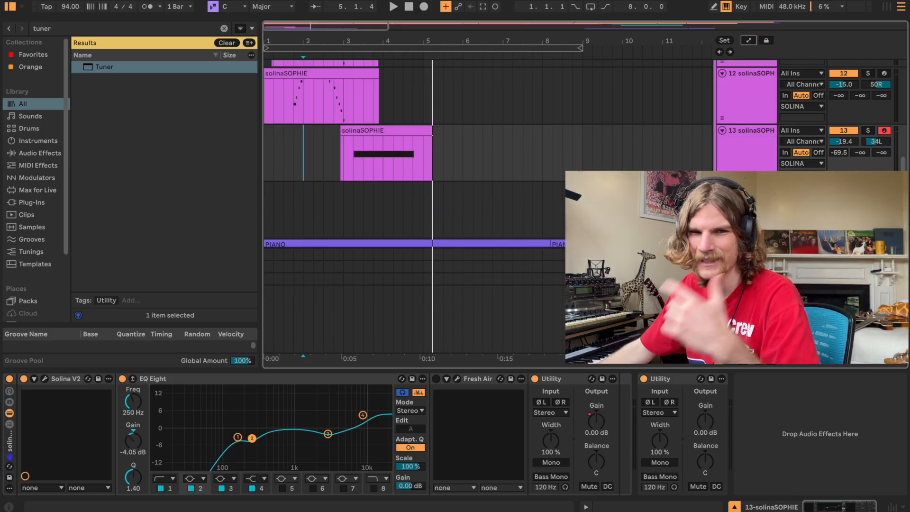
key("Down")
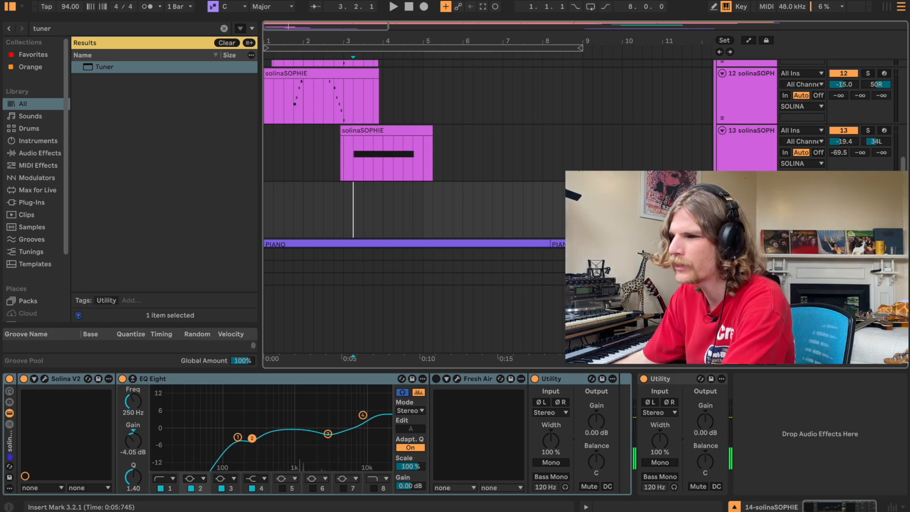
key("F9")
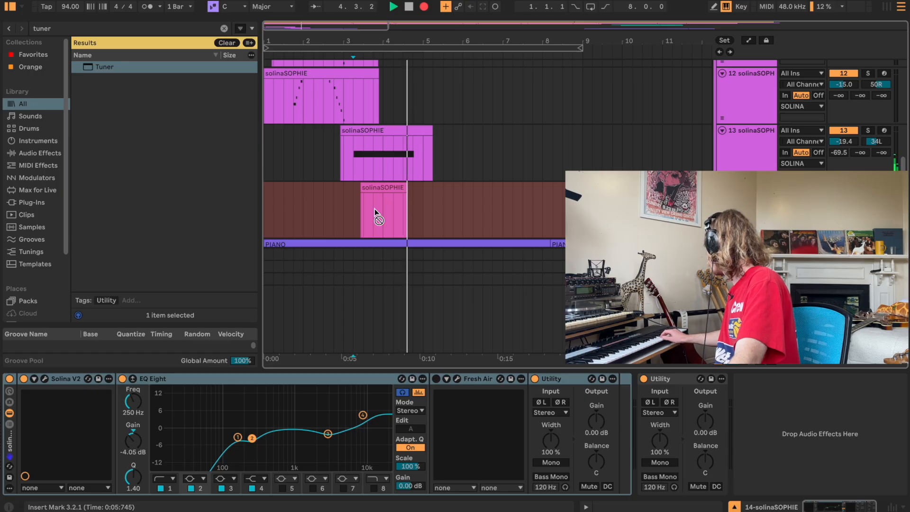
key("space")
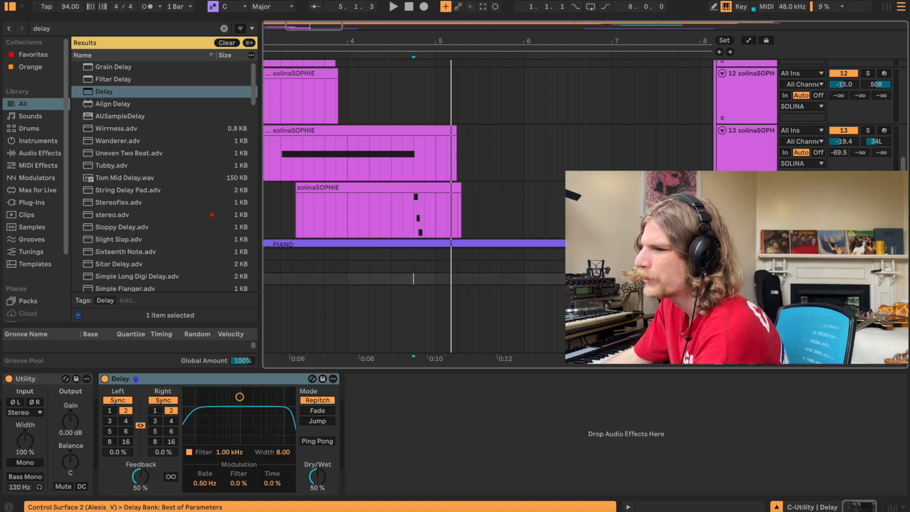
Automate the Utility balance on return track C to swing to 49L, 42R and back left around bar 5, and play it back
left_click(476, 266)
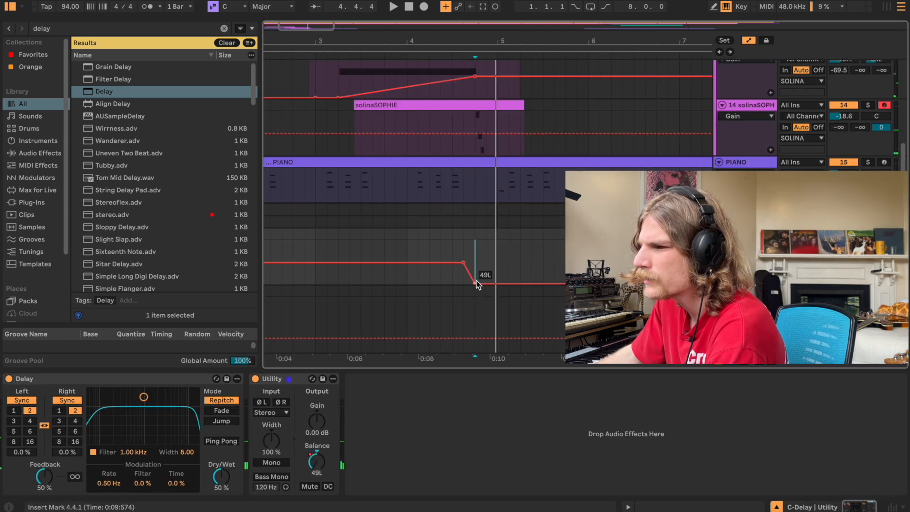
key("space")
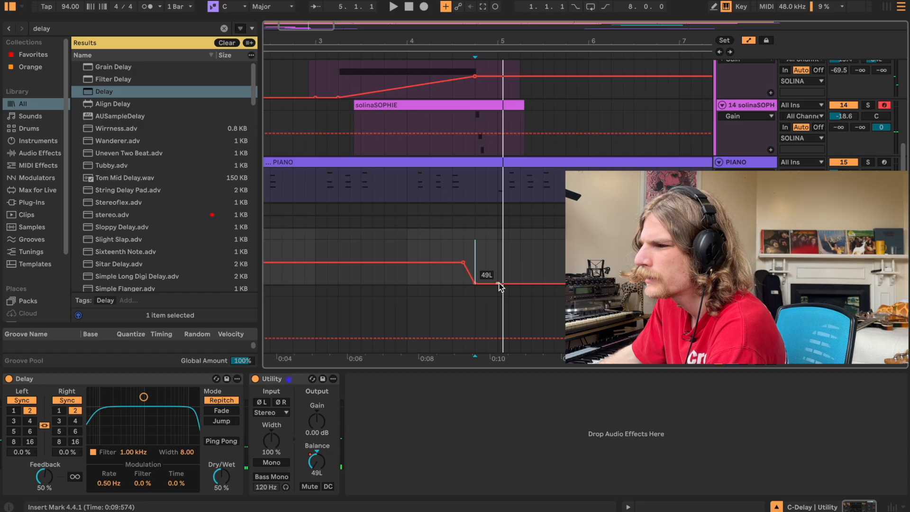
left_click_drag(499, 285, 498, 280)
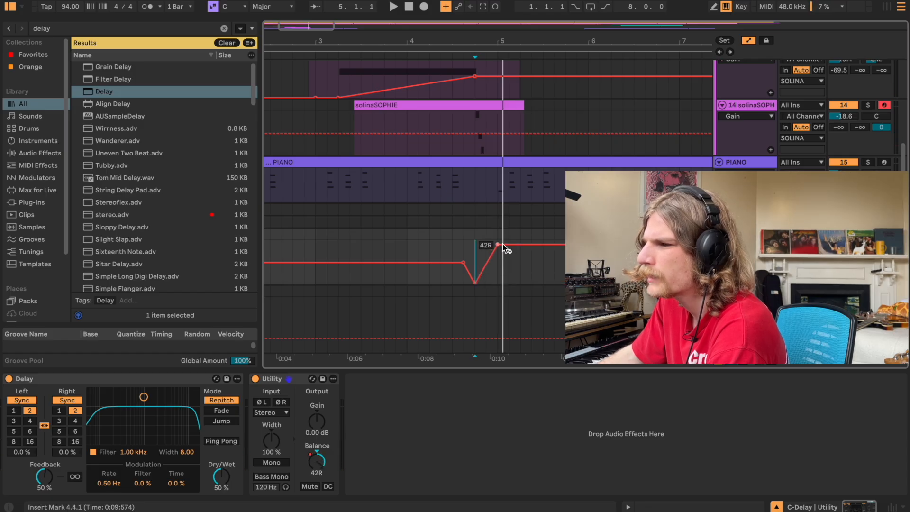
left_click_drag(521, 245, 520, 281)
key("space")
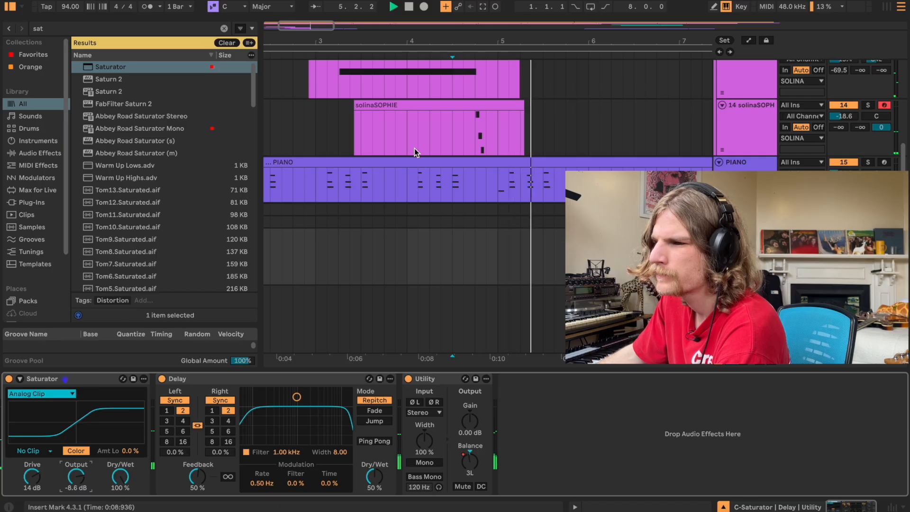
Collapse the device view and record a Solina line on the 15 solinaSOPHIE track from bar 32 to about bar 39
scroll(421, 151, "down", 3)
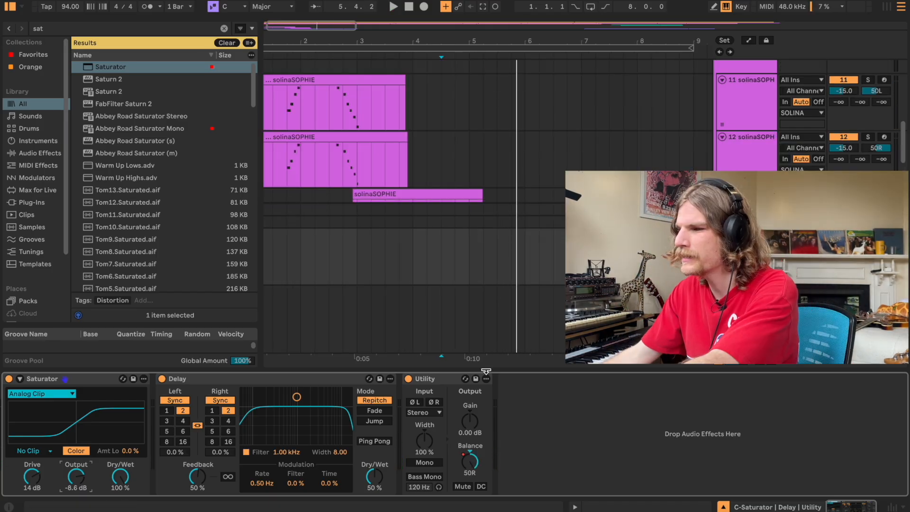
left_click_drag(485, 371, 486, 492)
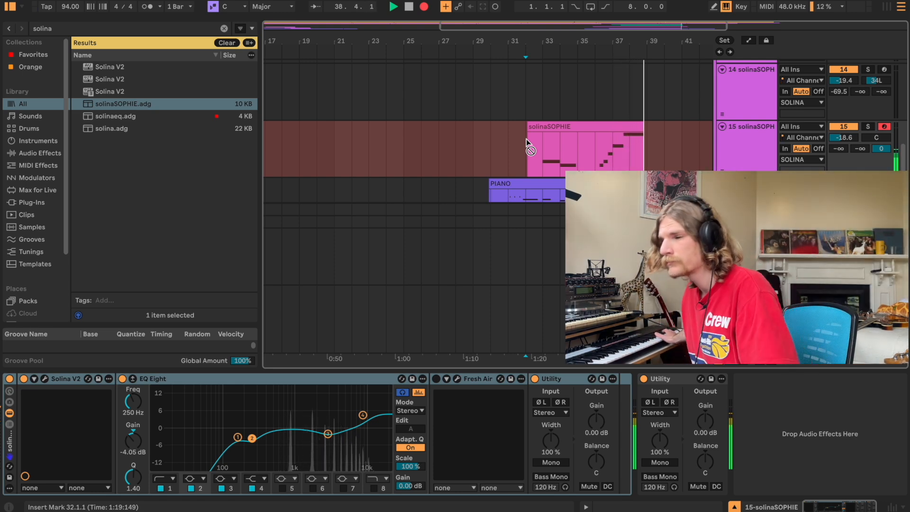
key("space")
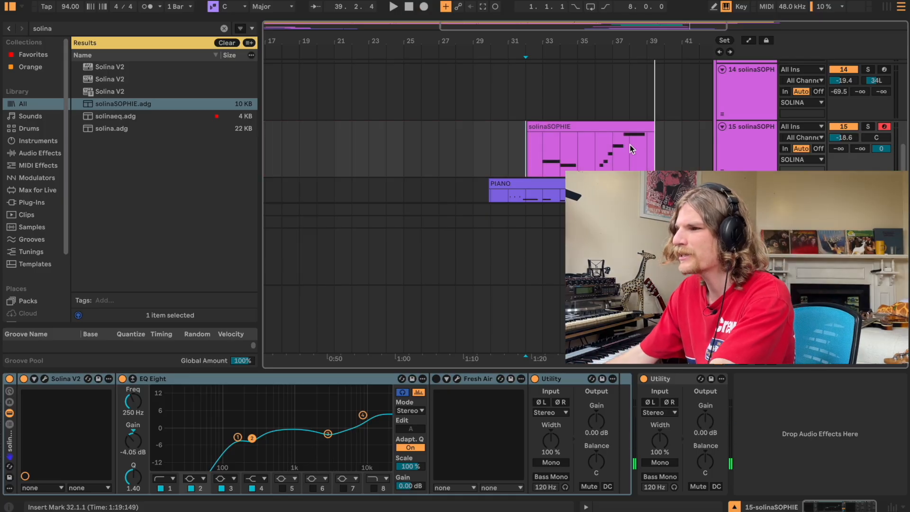
Play back the recorded Solina line on the 15 solinaSOPHIE track
left_click(612, 144)
key("space")
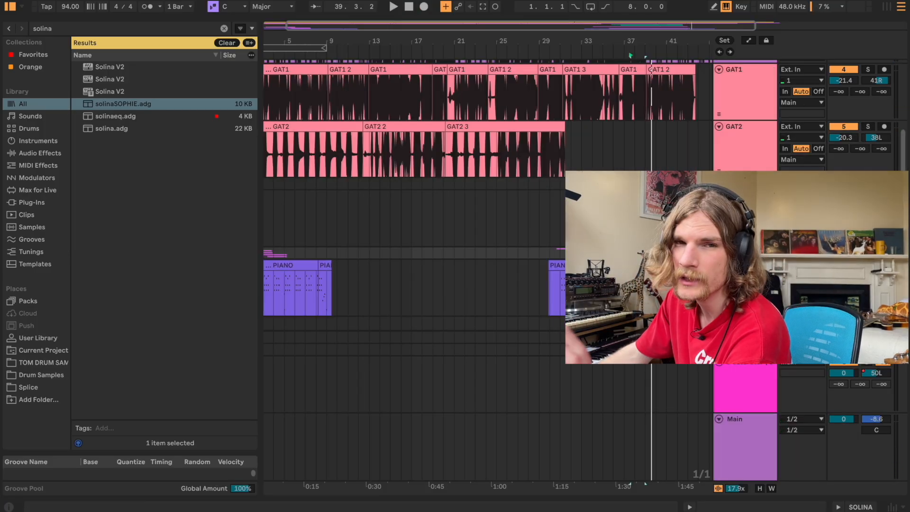
Find the nicerhodes.adg preset and load its effects onto the rhodes track
double_click(739, 196)
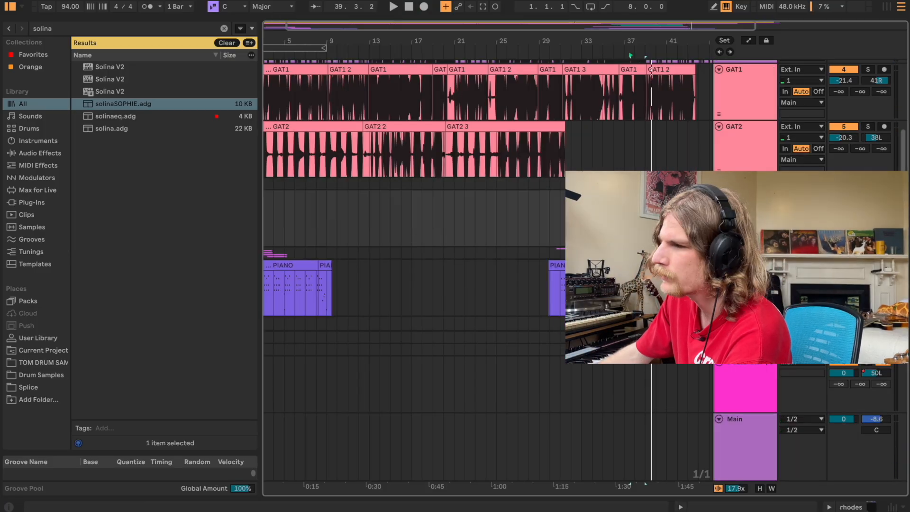
scroll(739, 204, "down", 3)
left_click(740, 157)
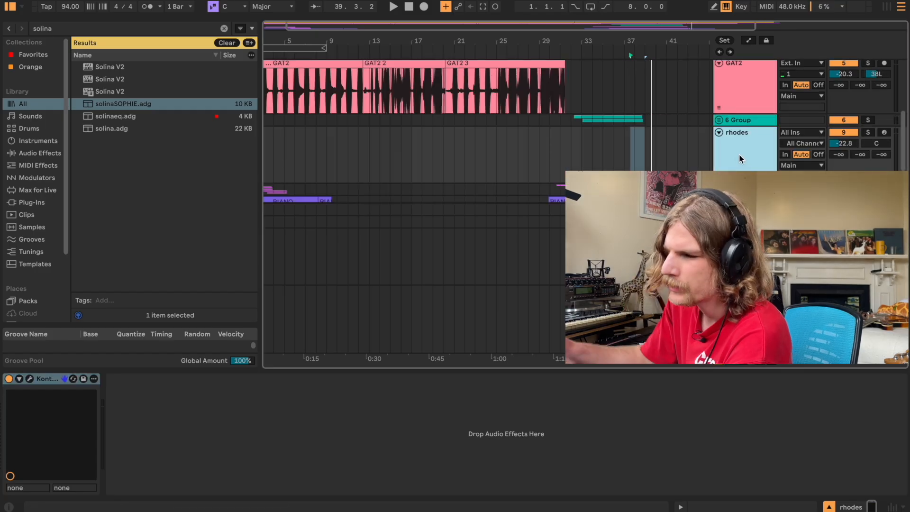
key("ctrl+f")
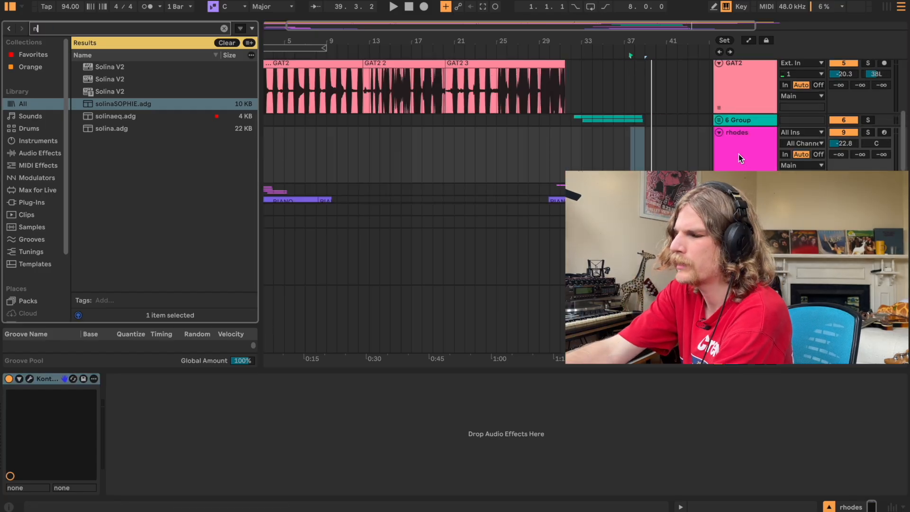
type("nice")
double_click(137, 66)
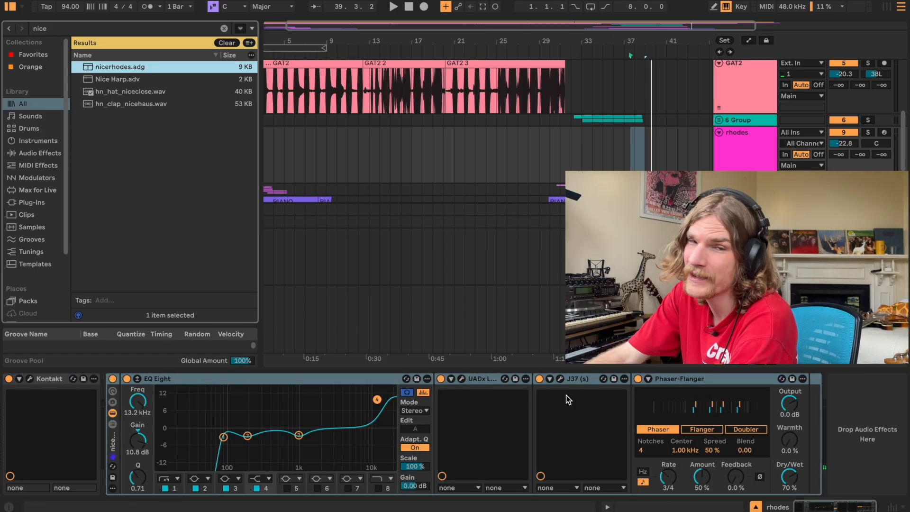
Set the rhodes track to -23.1 dB and pan 10L, arm it, and record a Rhodes part from about bar 13 to bar 20
left_click(844, 143)
left_click(884, 133)
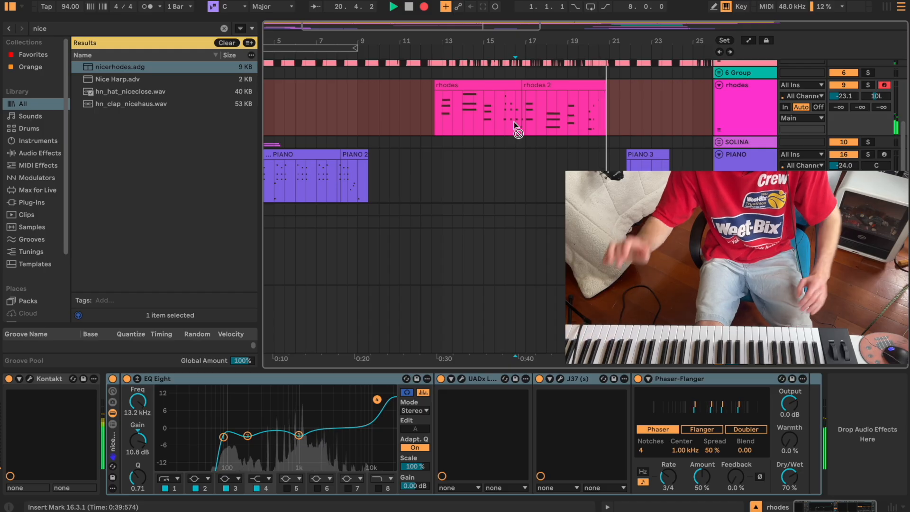
key("space")
key("ctrl+z")
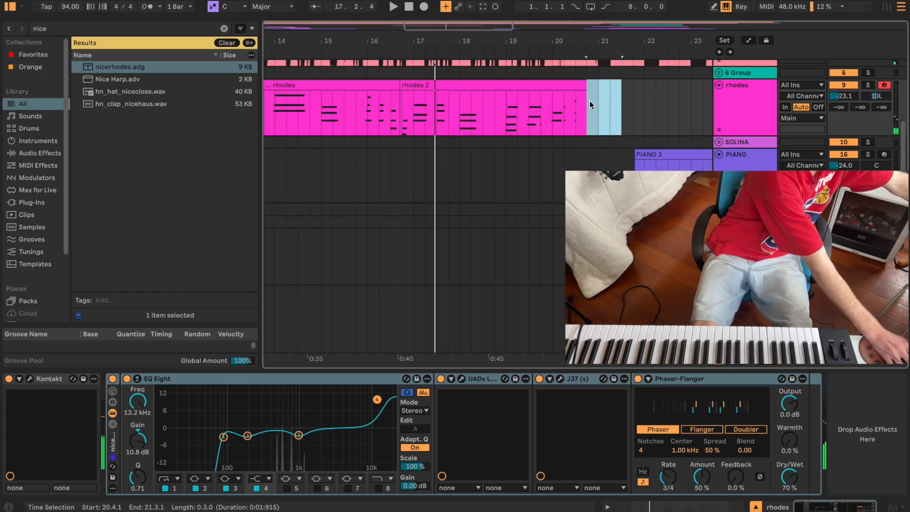
Adjust the join between the two Rhodes clips near bar 16.3 and play them back from bar 13 at -26.4 dB, panned 13L
scroll(546, 110, "left", 1)
scroll(442, 115, "up", 5)
left_click(447, 90)
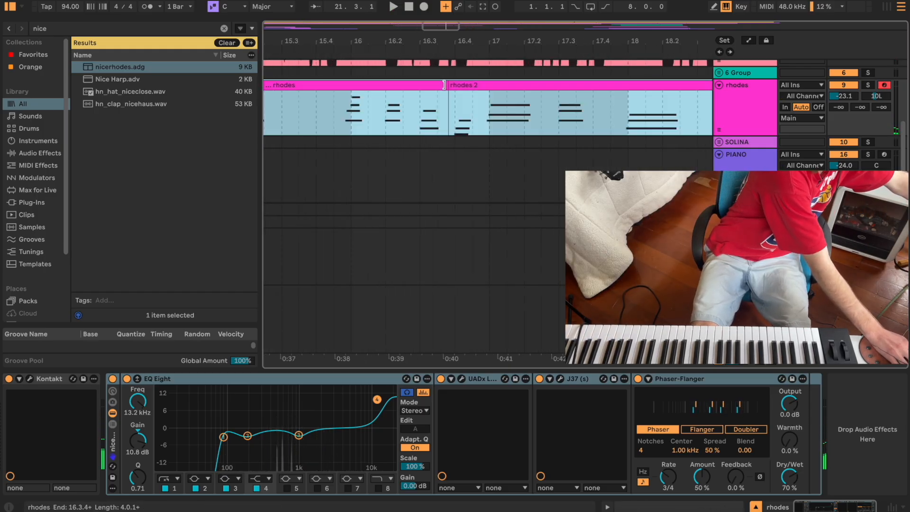
left_click(446, 89)
scroll(480, 116, "down", 8)
left_click(404, 118)
key("space")
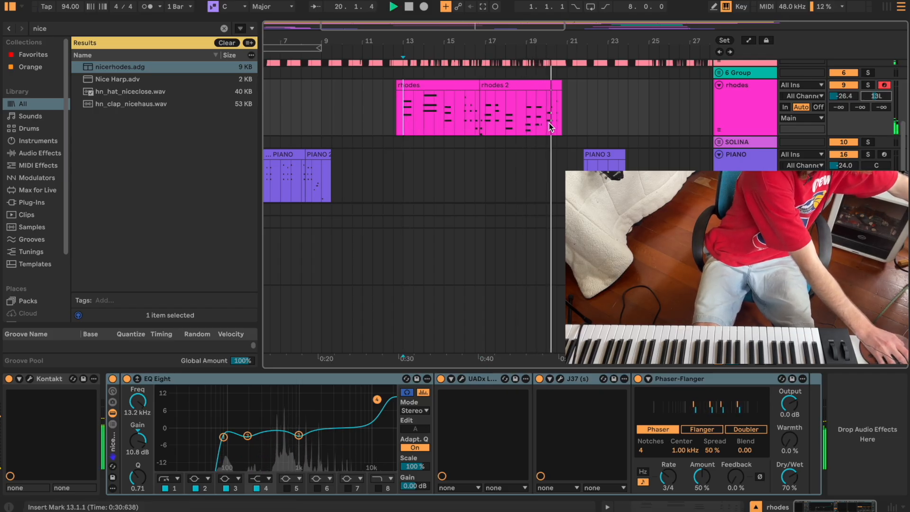
key("space")
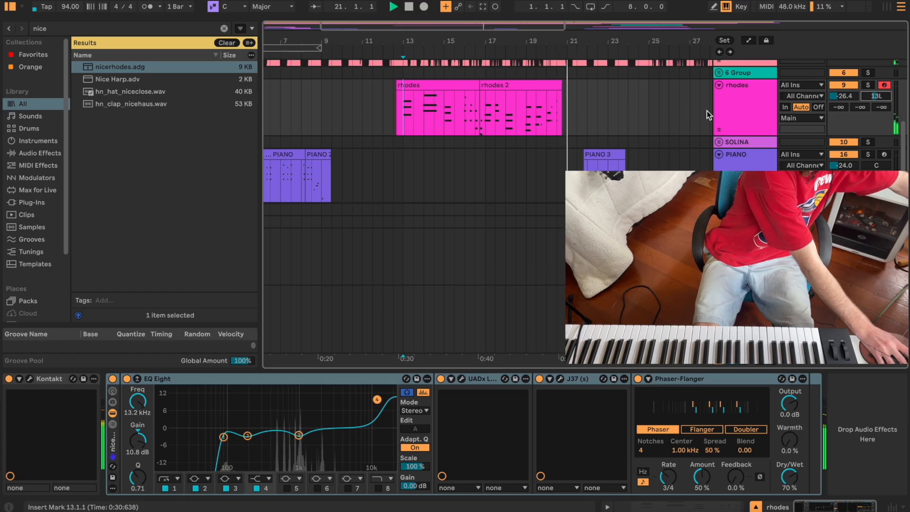
Record a Solina part on the 15 solinaSOPHIE track from about bar 19.3
left_click(728, 124)
left_click(718, 141)
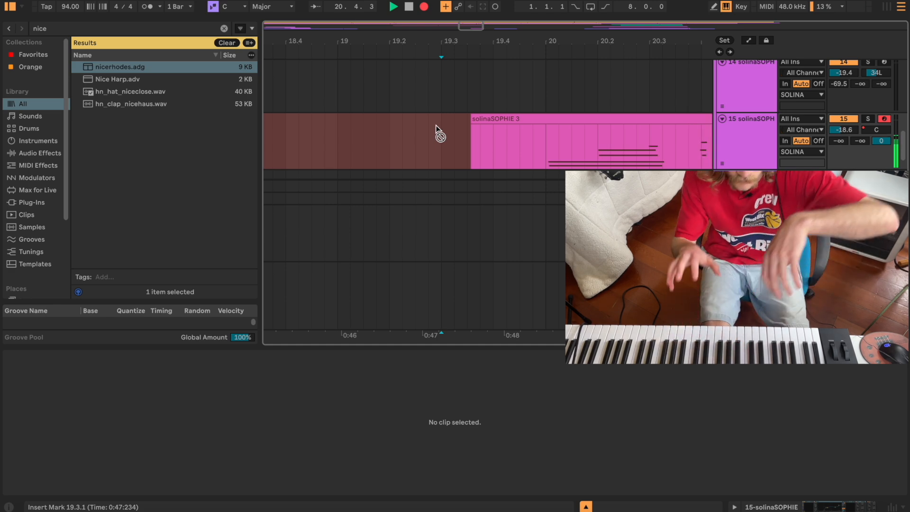
key("space")
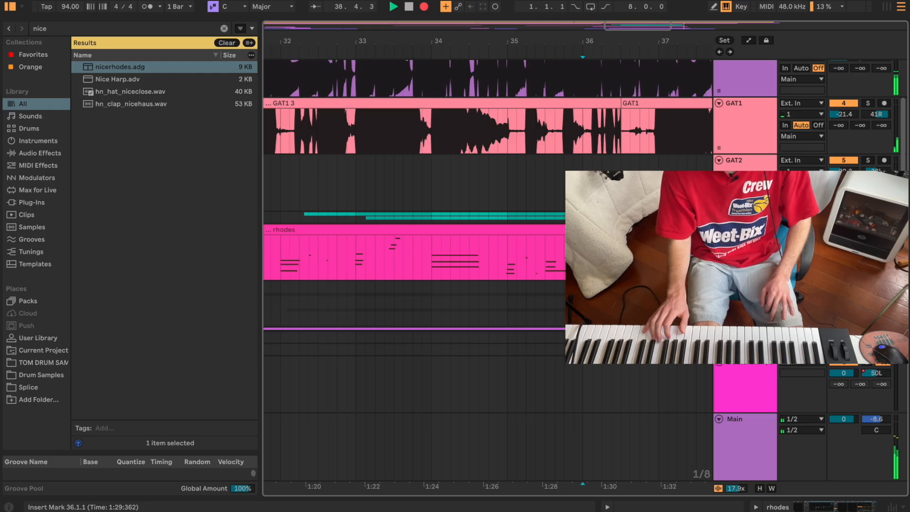
Finish recording the Rhodes part on the rhodes track from bar 36 to about bar 39
scroll(535, 267, "down", 5)
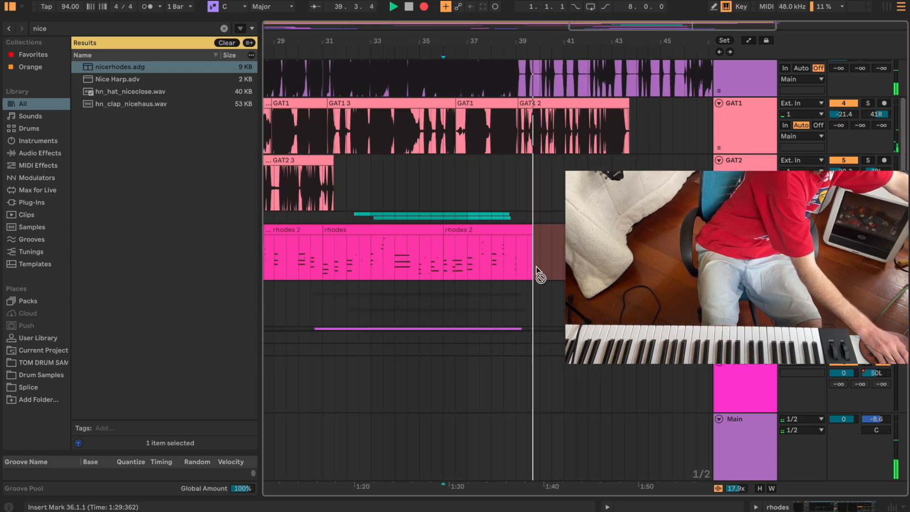
key("space")
scroll(504, 260, "down", 3)
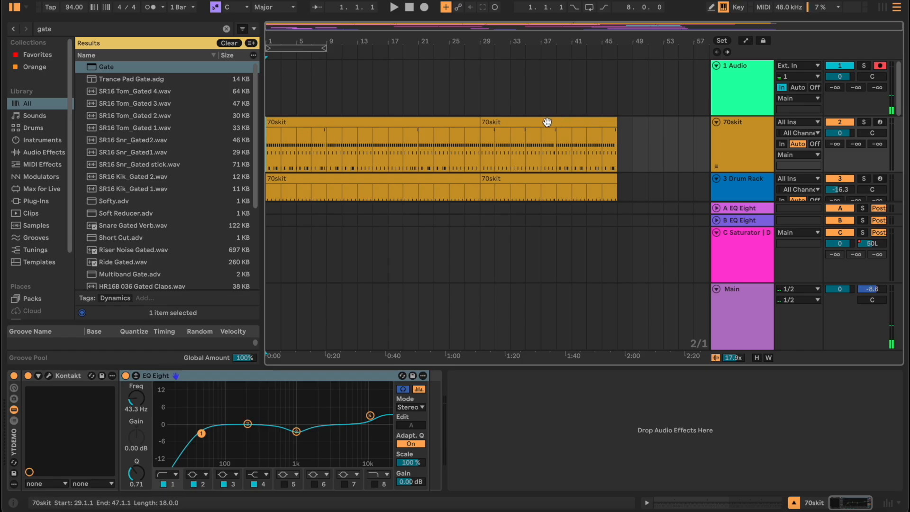
Group the 70skit and Drum Rack tracks together
scroll(552, 140, "down", 1)
left_click(717, 127)
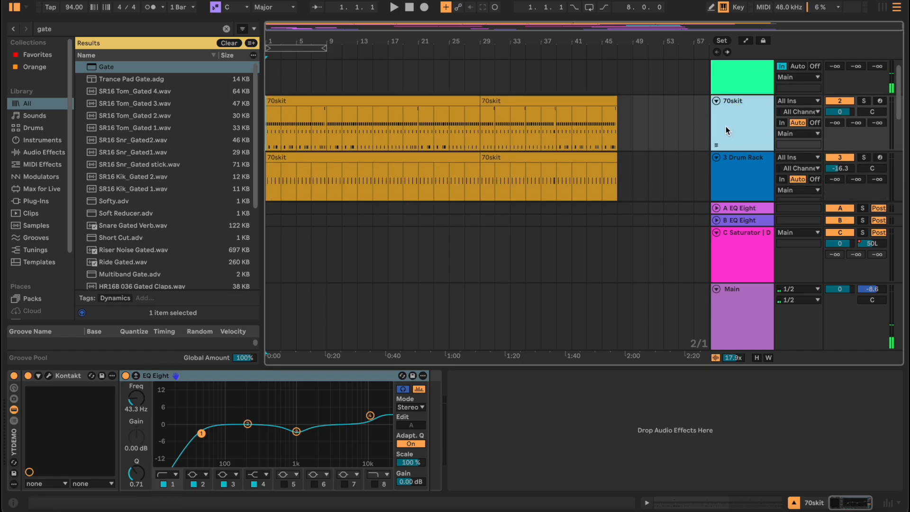
left_click(732, 172, "shift")
key("ctrl+g")
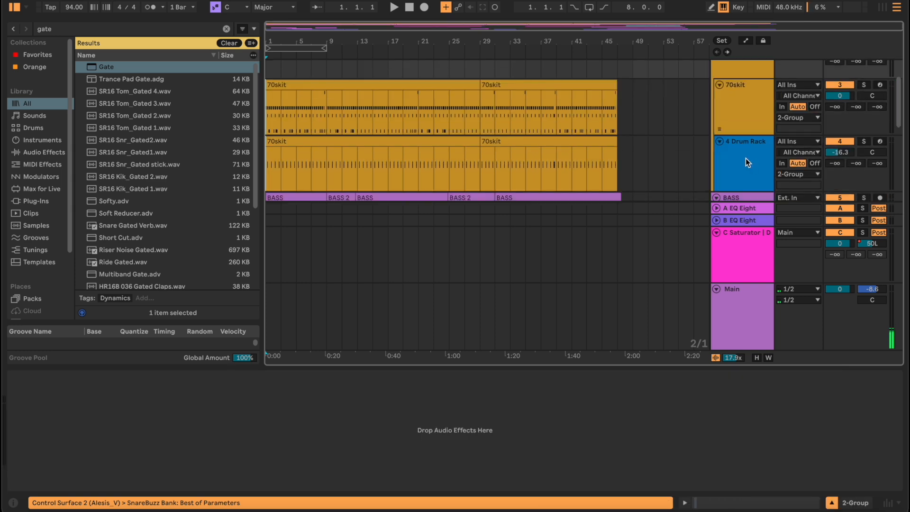
Check the device chains of both drum tracks and load the SSLComp Stereo compressor onto the new drum group
left_click(749, 127)
left_click(739, 161)
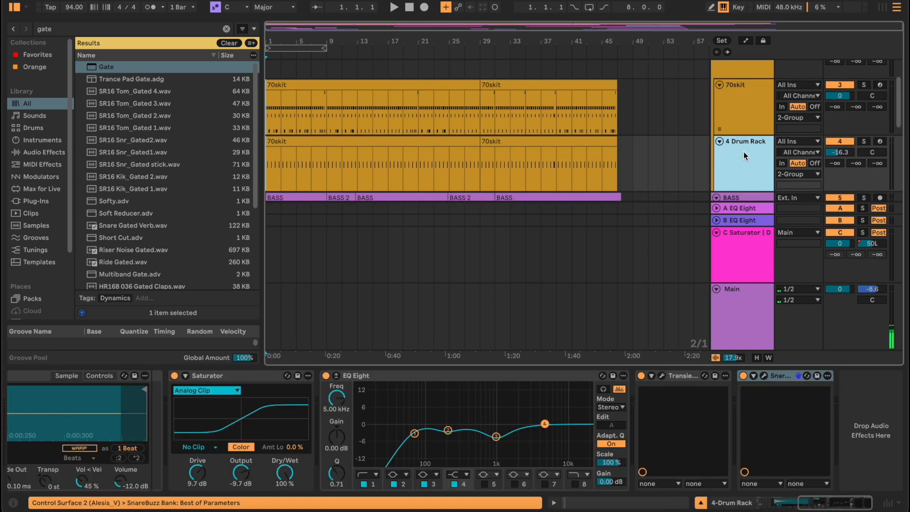
left_click(740, 111)
scroll(737, 95, "up", 1)
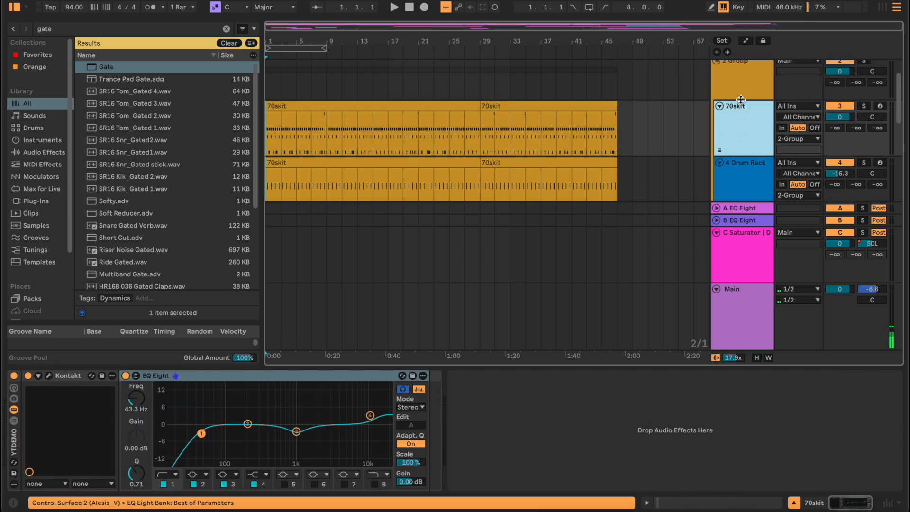
left_click(735, 84)
scroll(738, 114, "up", 3)
key("ctrl+f")
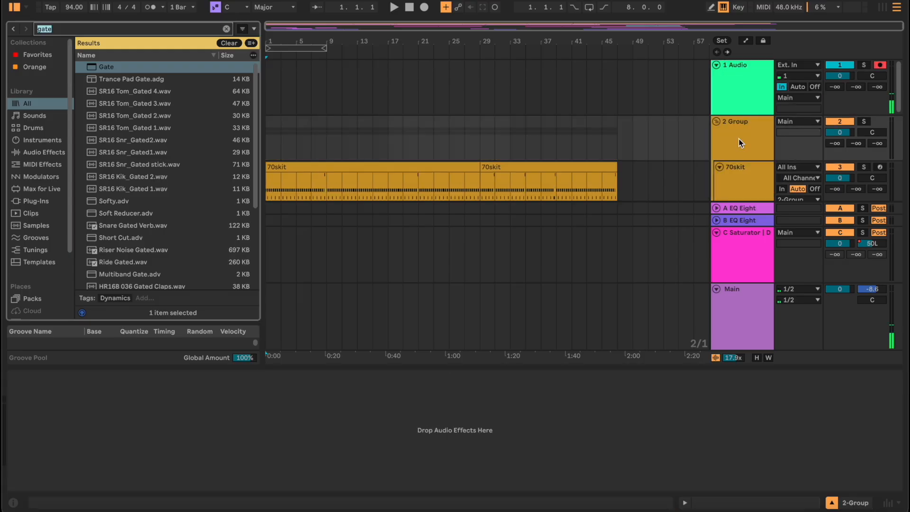
type("ssl")
key("Down")
key("Return")
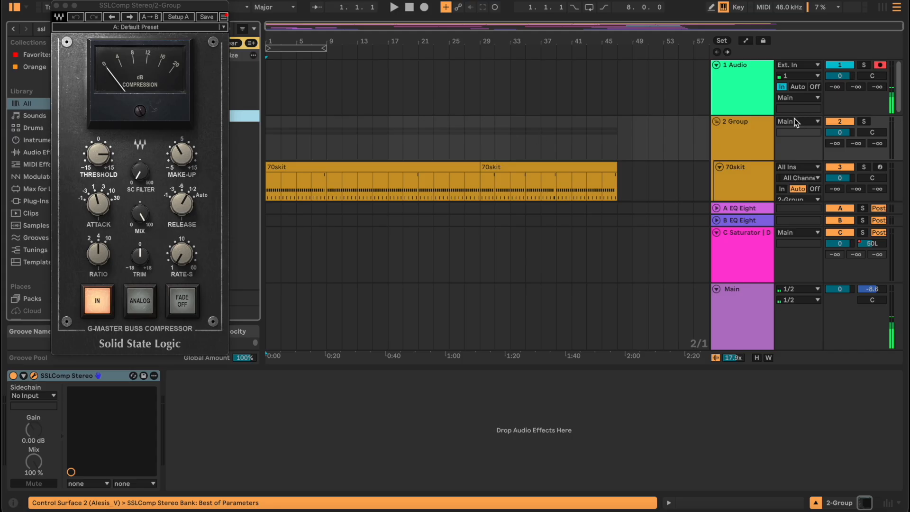
Solo the drum group and set the compressor during playback to 10 ms attack, 0.6 s release and a threshold of about -6
scroll(746, 140, "down", 1)
left_click(863, 98)
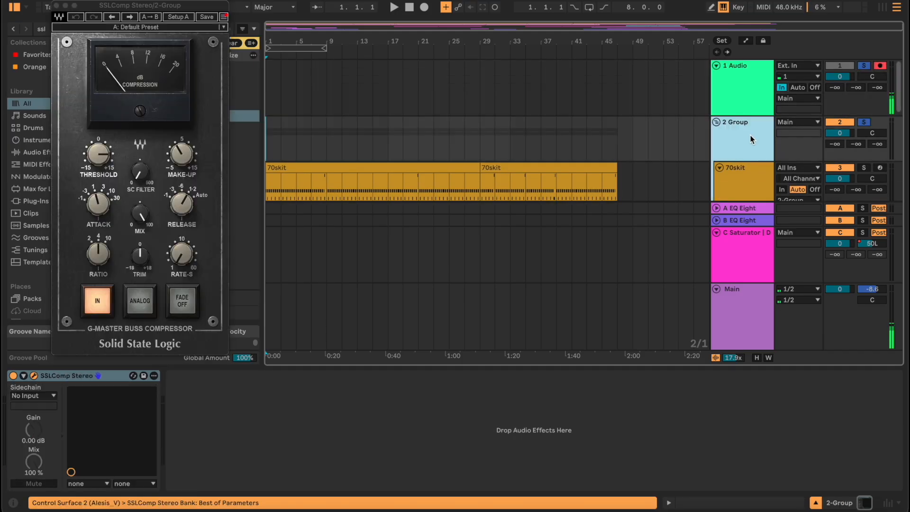
scroll(335, 159, "down", 1)
key("space")
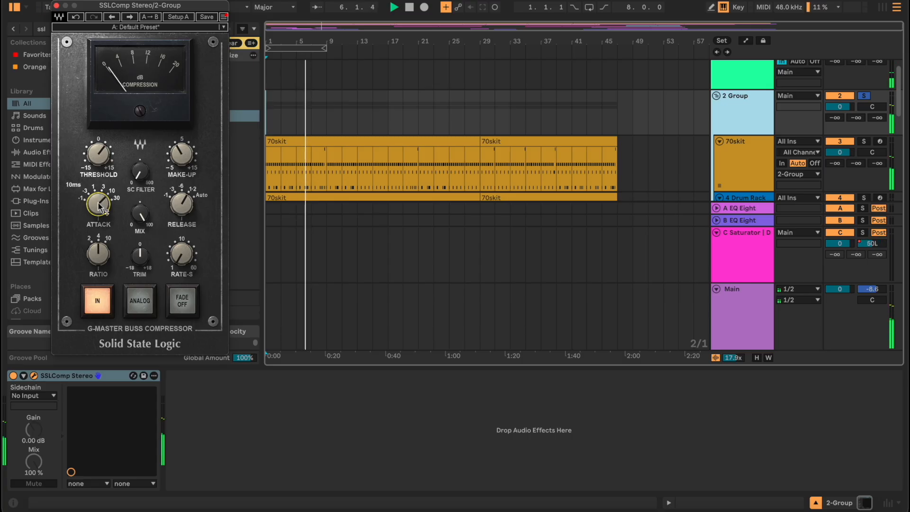
left_click(182, 205)
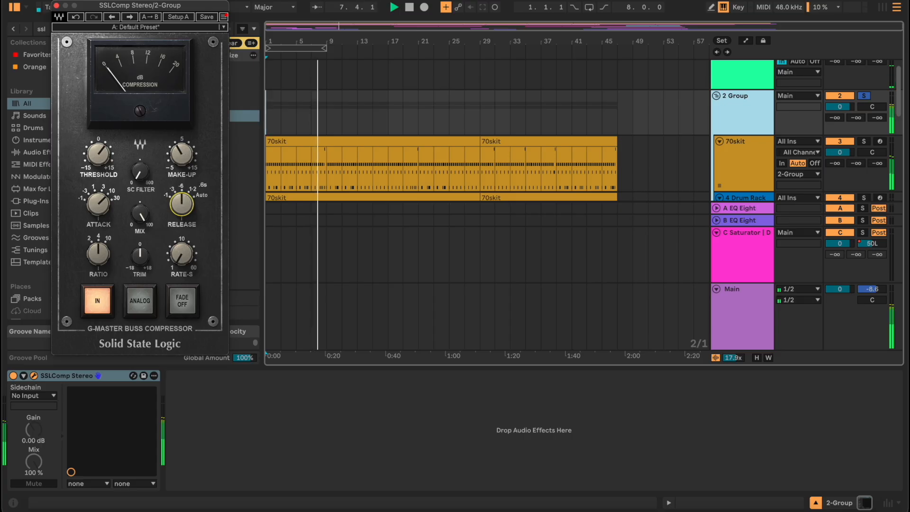
left_click(98, 154)
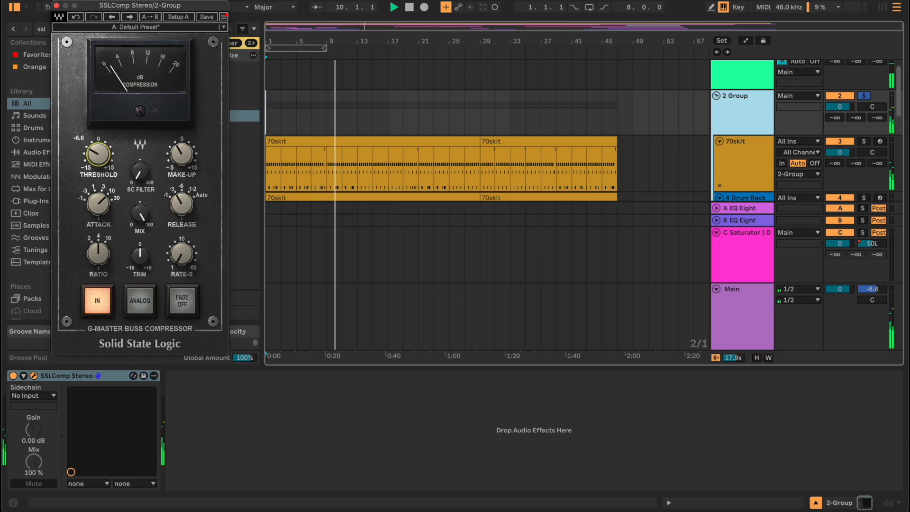
left_click_drag(98, 154, 98, 129)
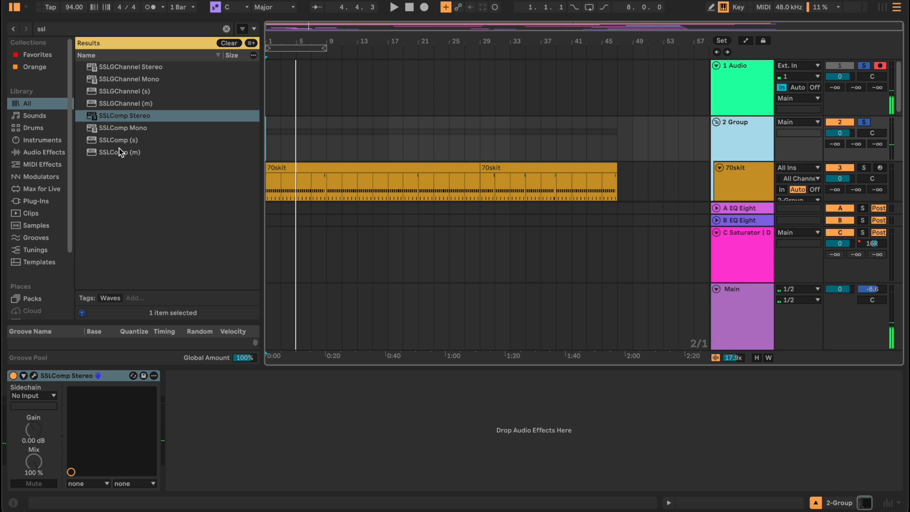
Find REDD37-51 Stereo and add it after the compressor on the drum group
key("super+f")
type("redd")
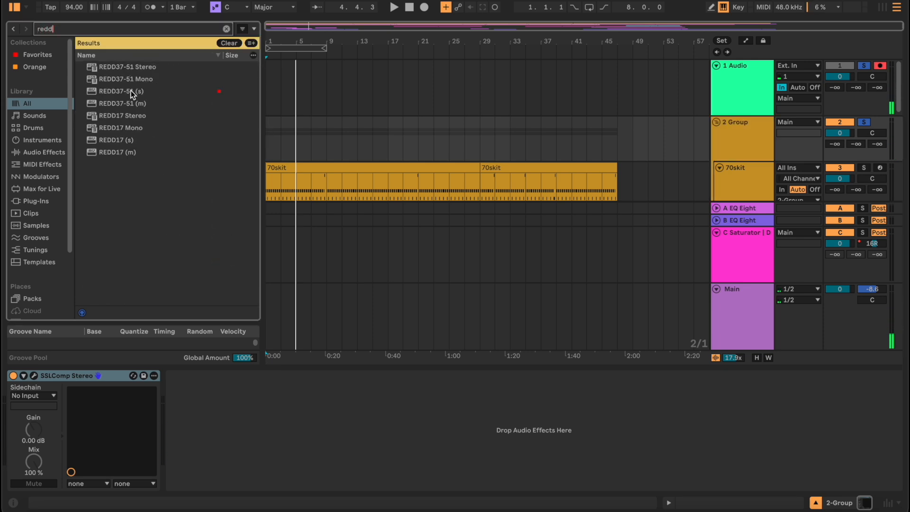
double_click(130, 67)
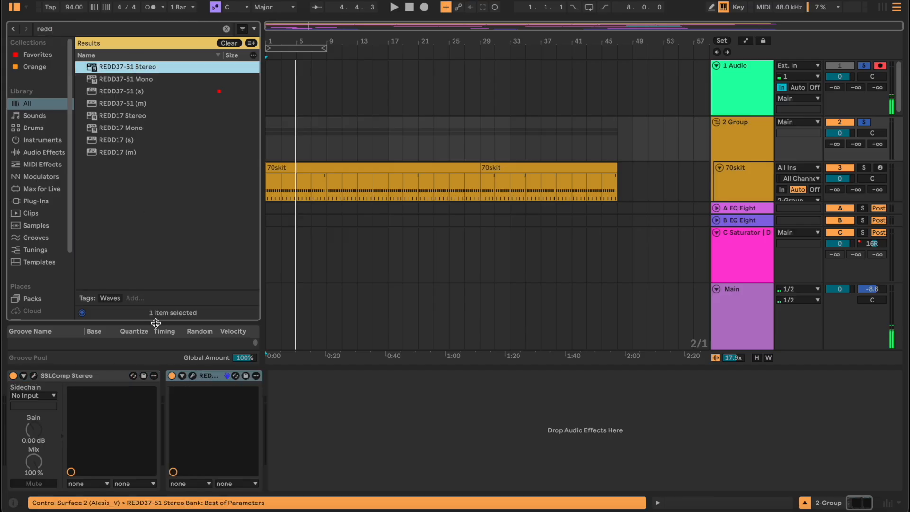
Set the REDD37-51 amp type to REDD.51 and Tone High to 2 while playing the soloed drums
left_click(193, 375)
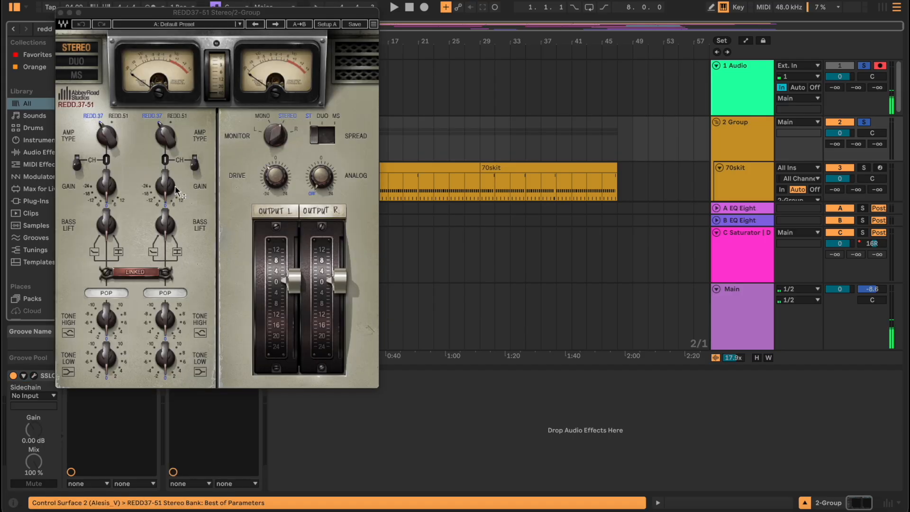
left_click(165, 136)
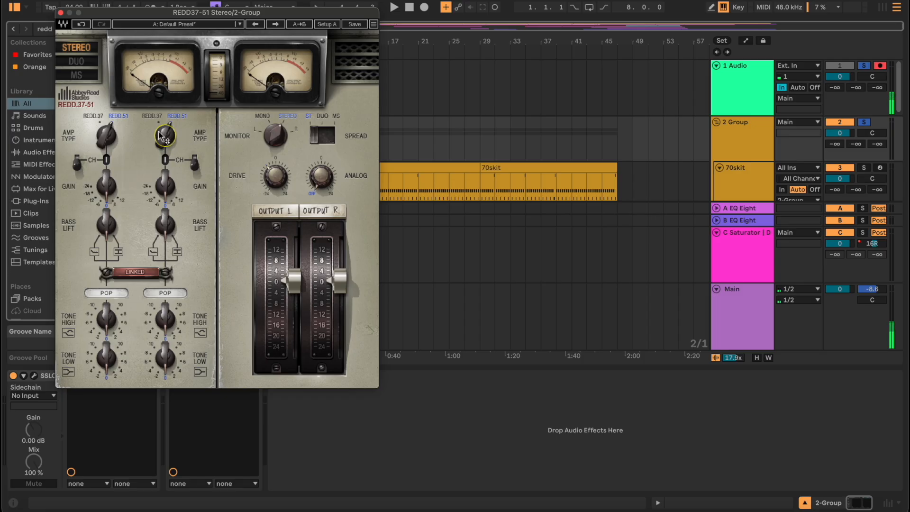
key("space")
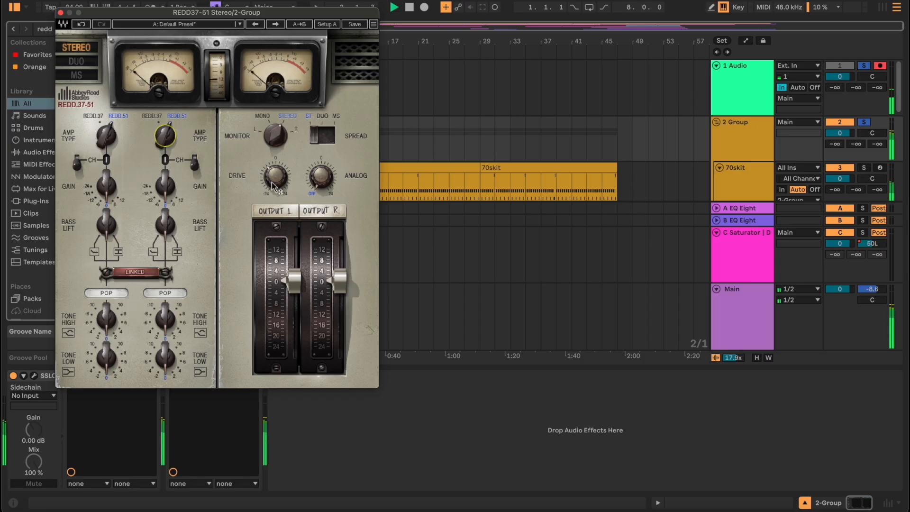
mouse_move(279, 188)
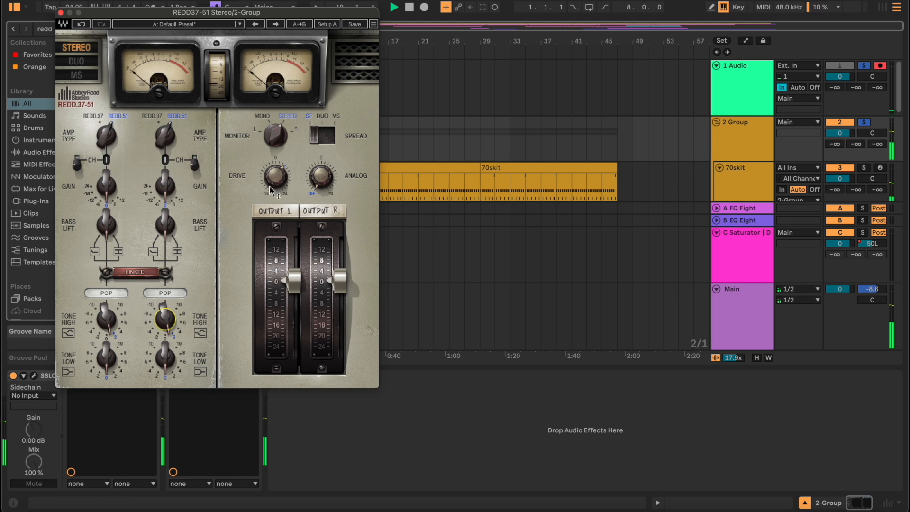
left_click(61, 13)
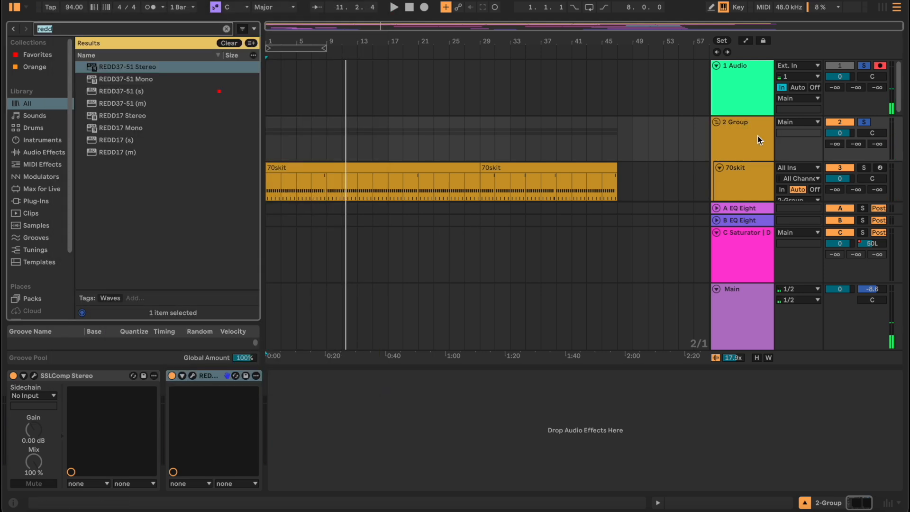
Find J37 (s), add it to the end of the drum group's effect chain, and open its plug-in window
type("j37")
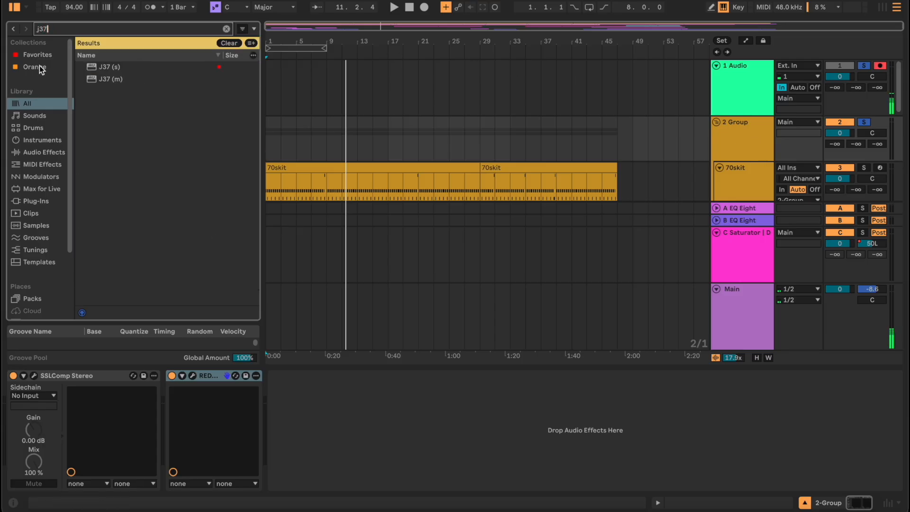
left_click(93, 66)
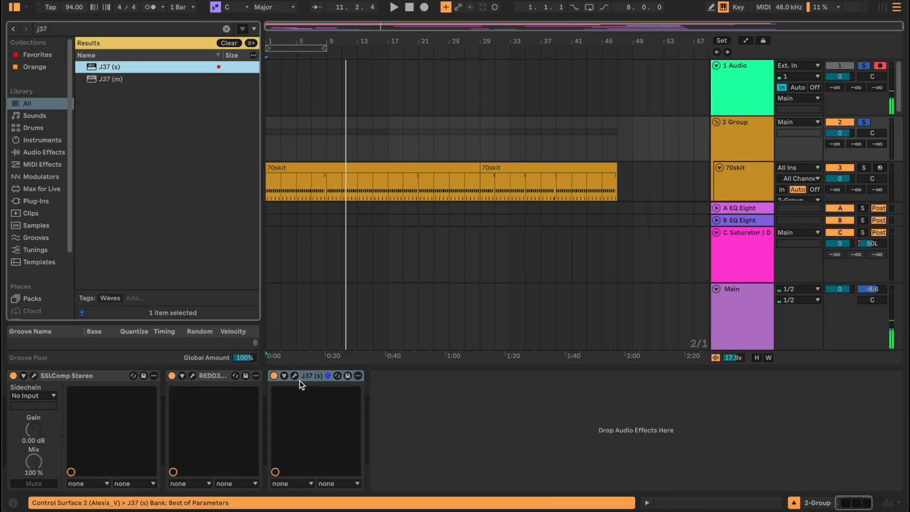
left_click(295, 377)
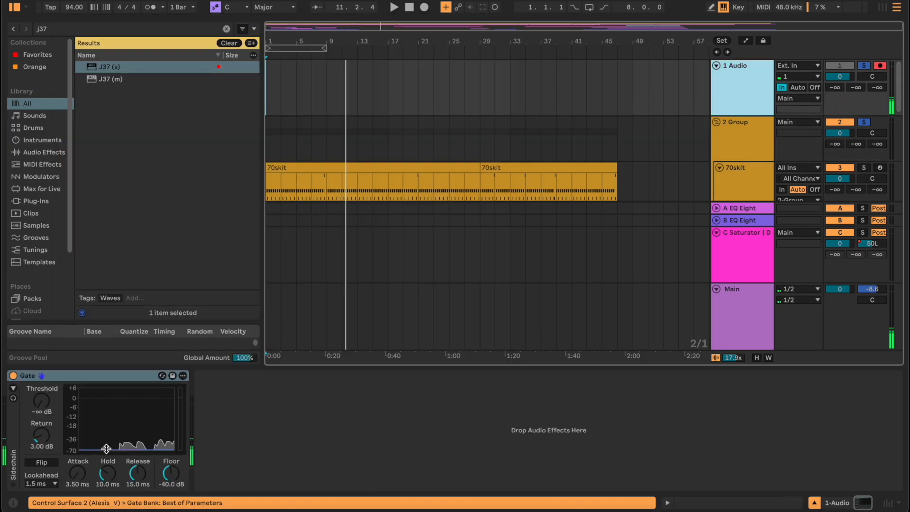
Try raising the J37 tape saturation on the drum group to about 12 while playing the soloed drums
left_click_drag(107, 448, 106, 445)
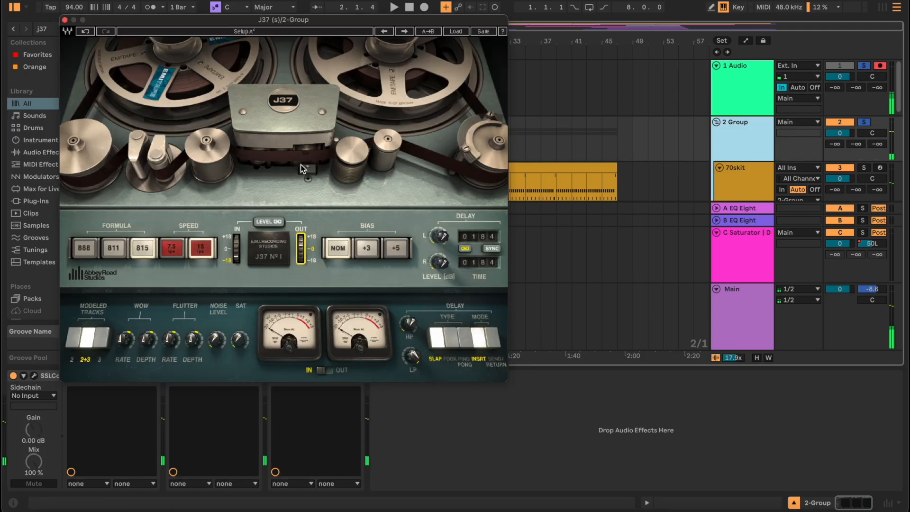
left_click_drag(233, 344, 234, 129)
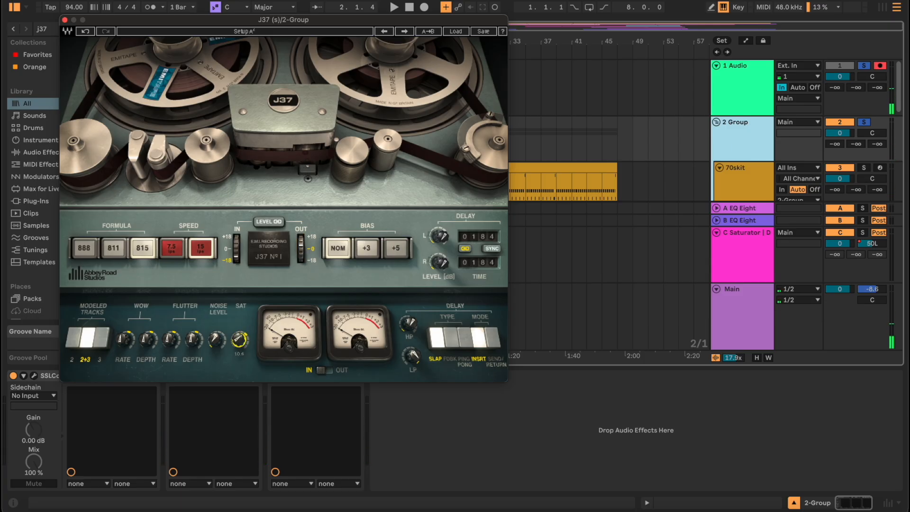
key("space")
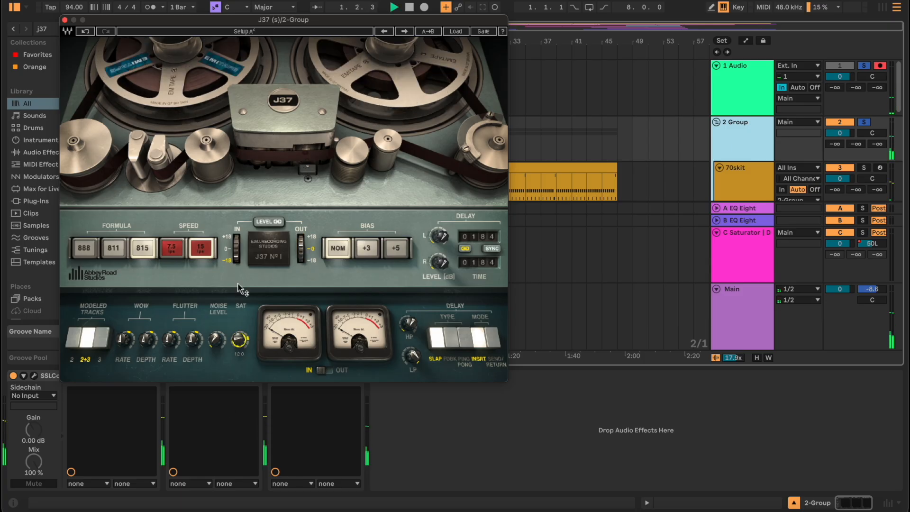
left_click_drag(233, 213, 250, 292)
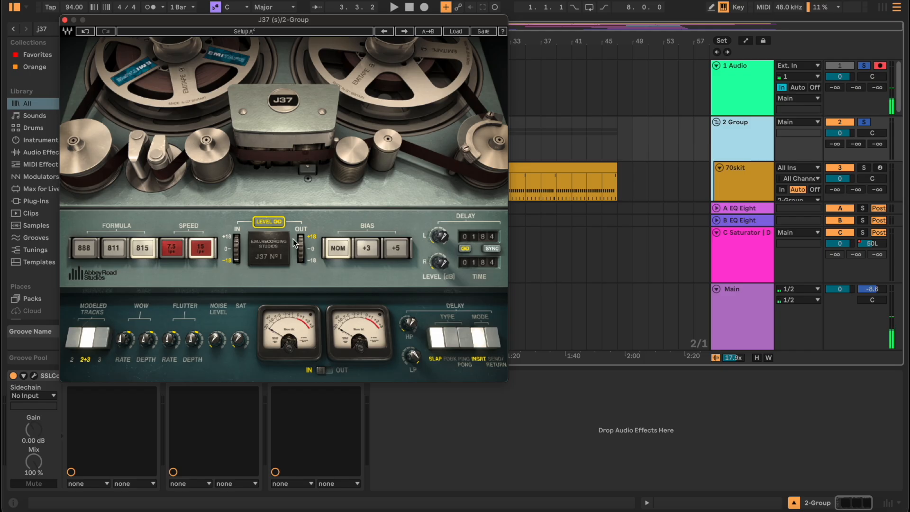
Raise the J37's linked input level while the soloed drums play, and close the plug-in window
left_click(392, 248)
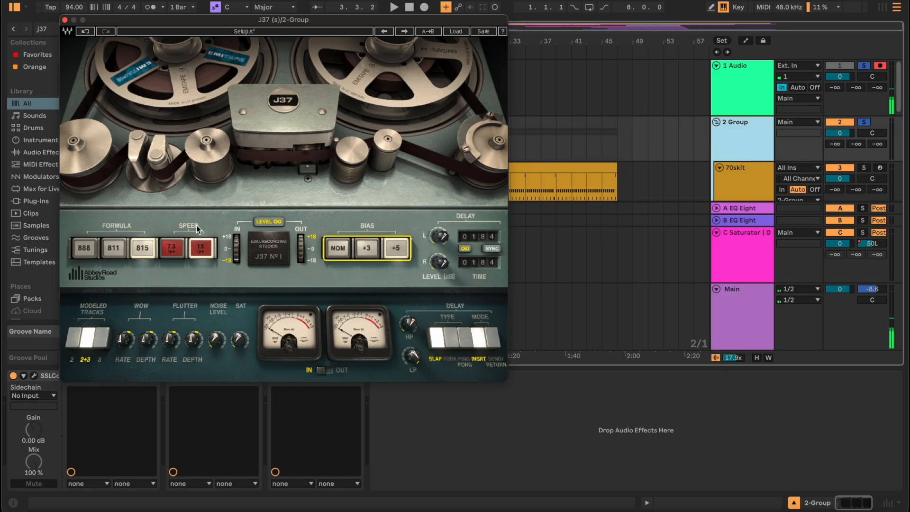
key("space")
left_click_drag(238, 251, 276, 170)
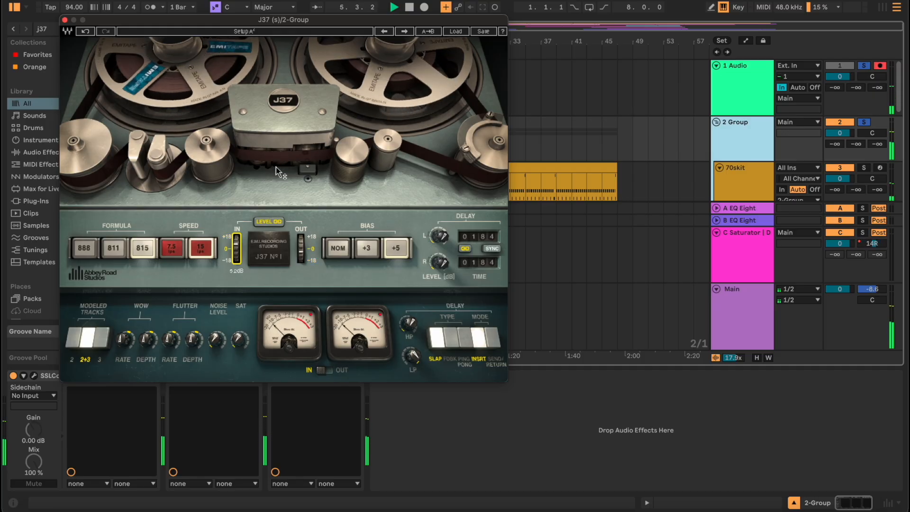
left_click(65, 19)
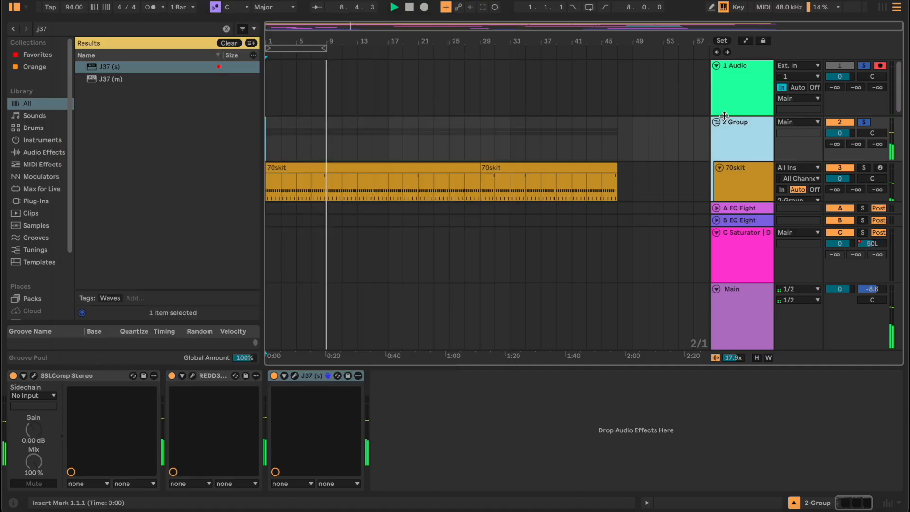
Compare the soloed drums with REDD37-51 and J37 bypassed together and switched back on
left_click(305, 375)
left_click(210, 374, "shift")
key("0")
key("space")
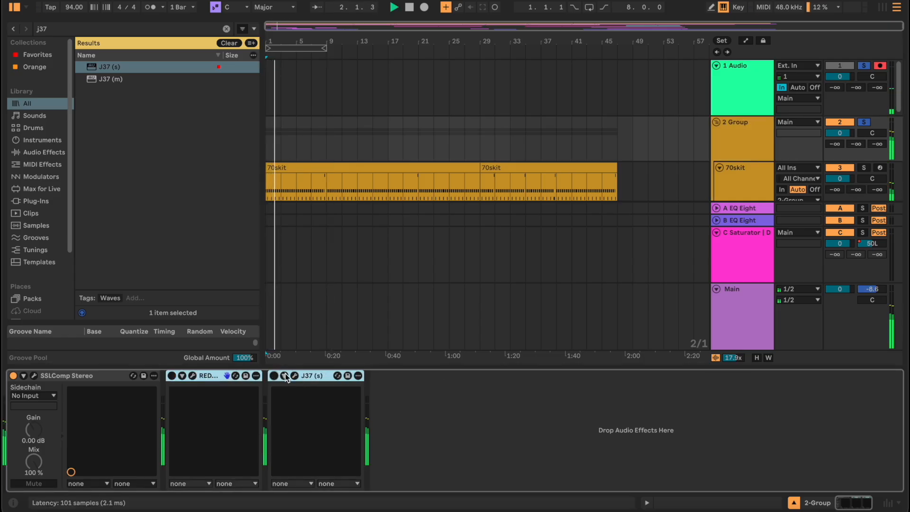
left_click(274, 376)
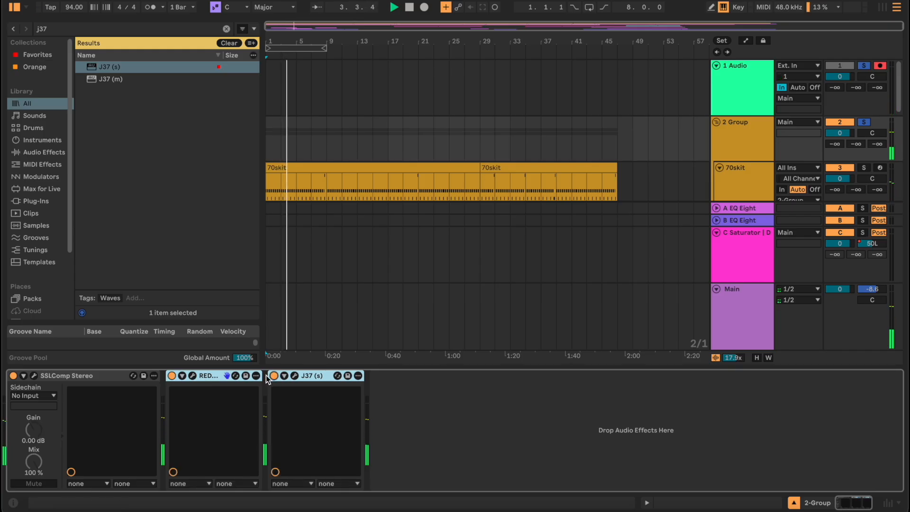
left_click(294, 376)
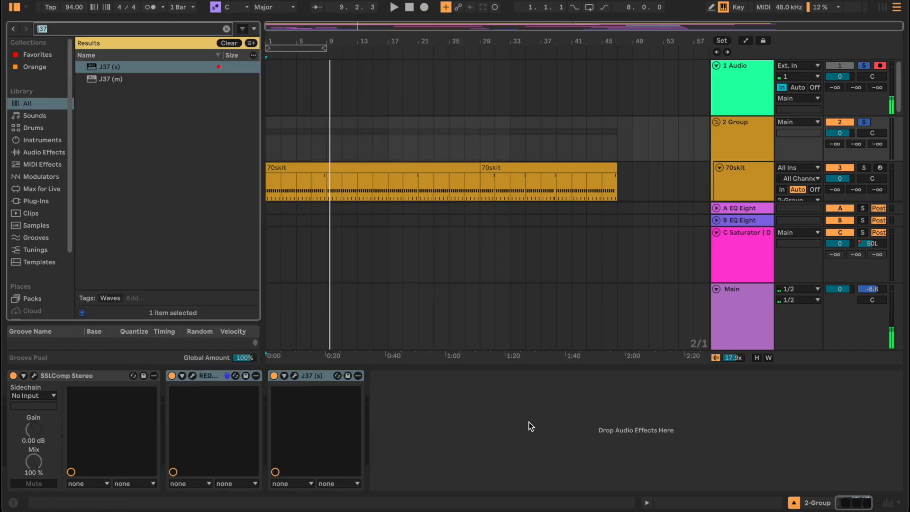
Find KClip3, add it after J37 on the drum group, and open its plug-in window
type("kclip")
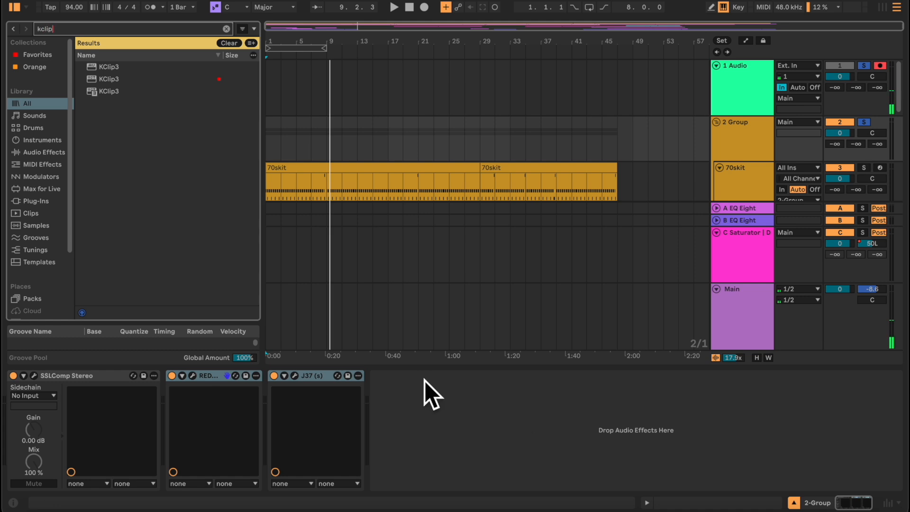
double_click(118, 91)
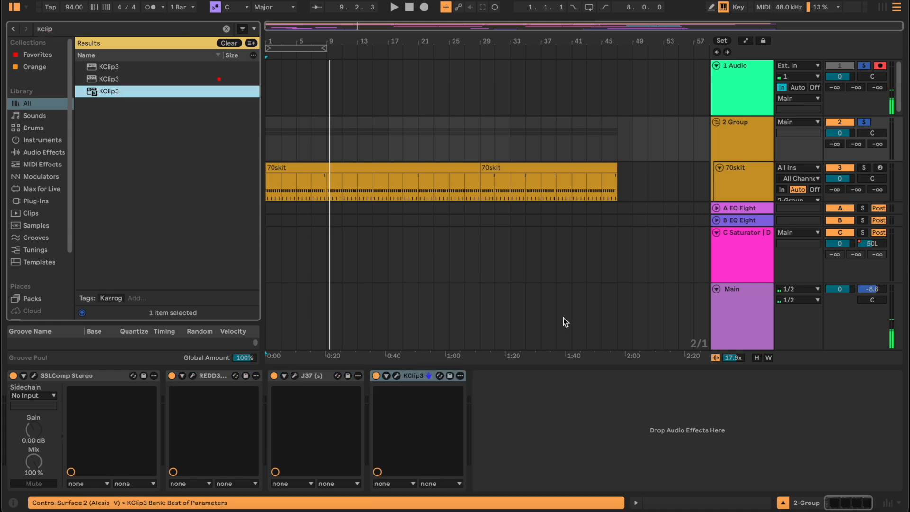
left_click(397, 376)
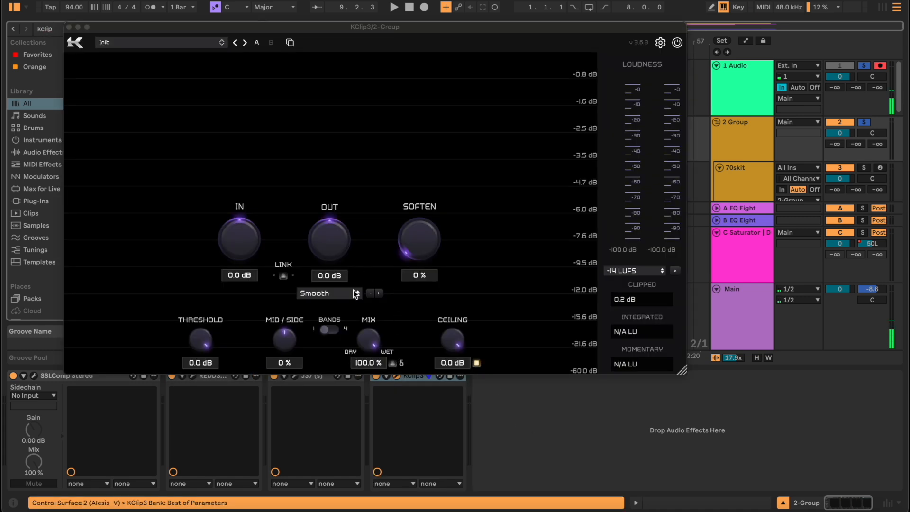
Link KClip3's input and output gains and set its clipping mode to Crisp
left_click(281, 276)
left_click(321, 294)
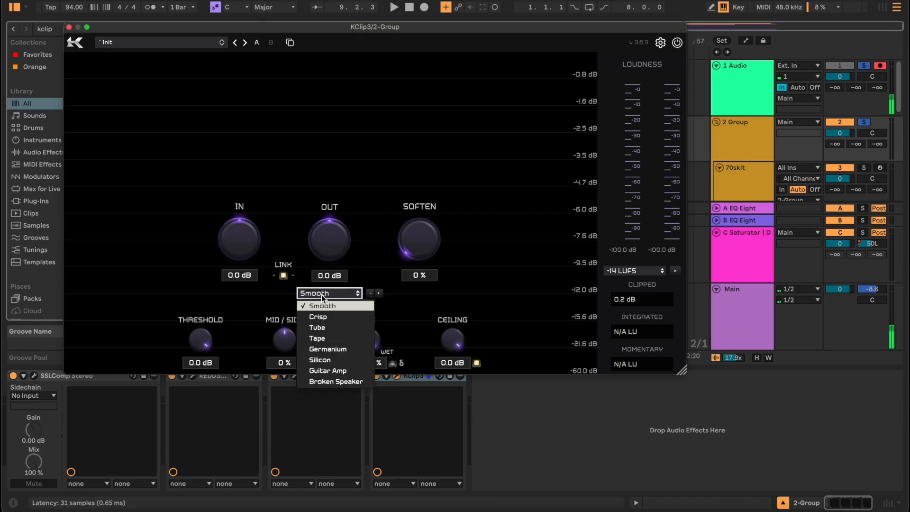
left_click(323, 318)
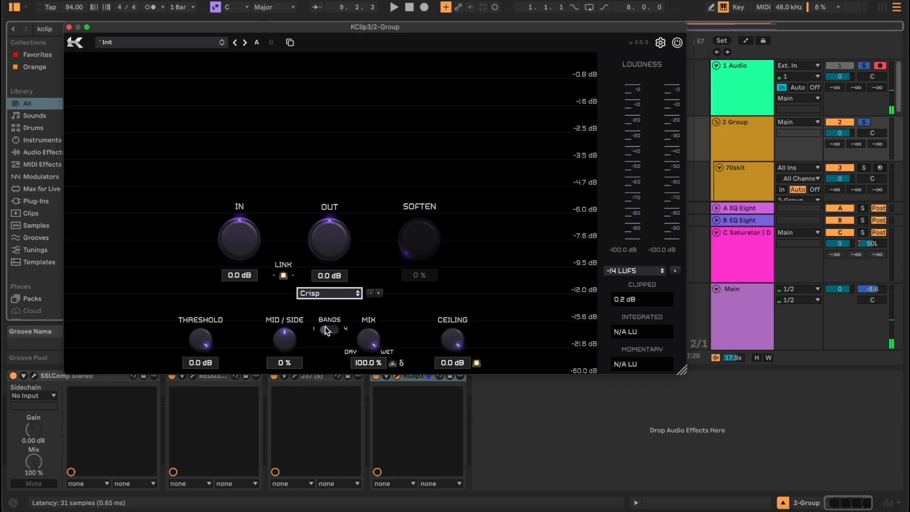
left_click(69, 27)
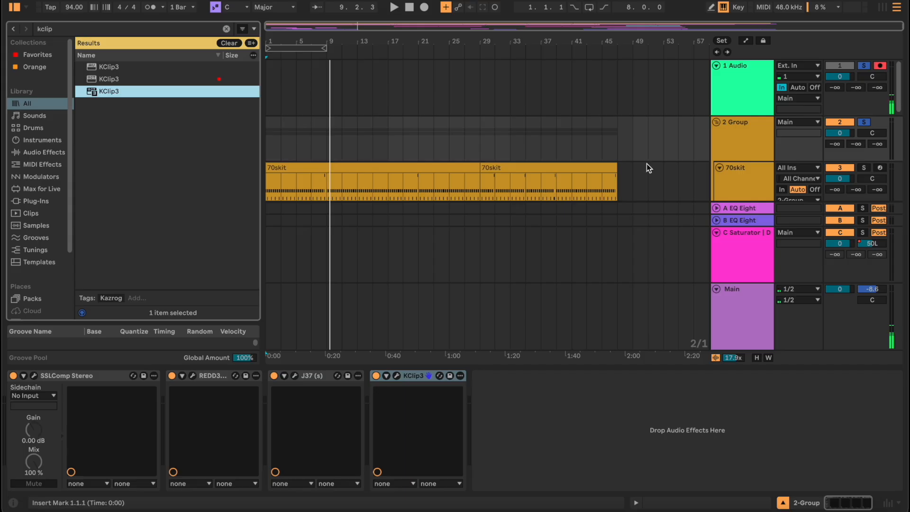
Push KClip3's linked input gain to 24 dB and bring it down to about 15.8 dB during drum playback
left_click_drag(240, 249, 237, 95)
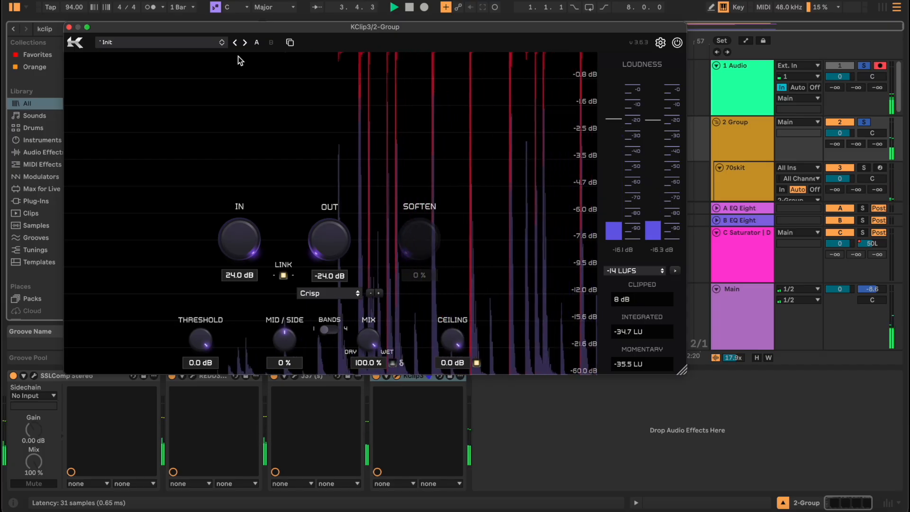
left_click_drag(236, 64, 240, 151)
left_click(624, 314)
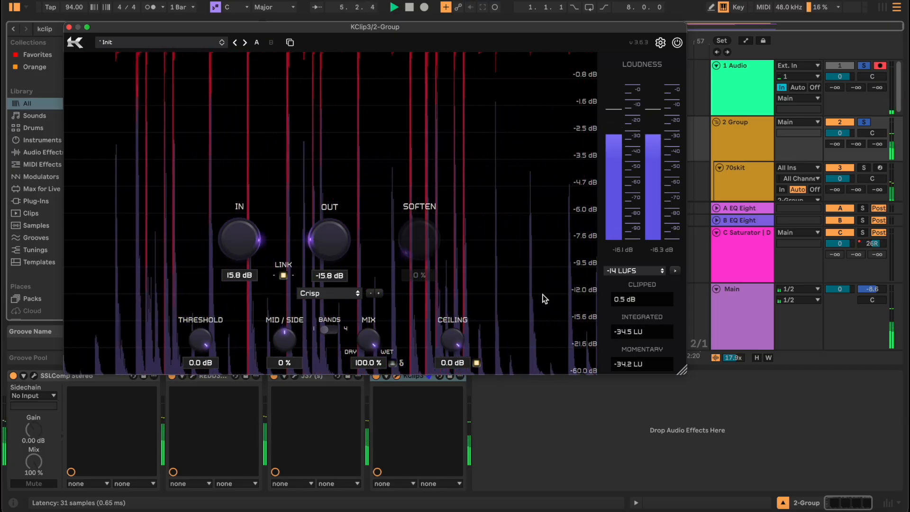
left_click_drag(229, 236, 244, 246)
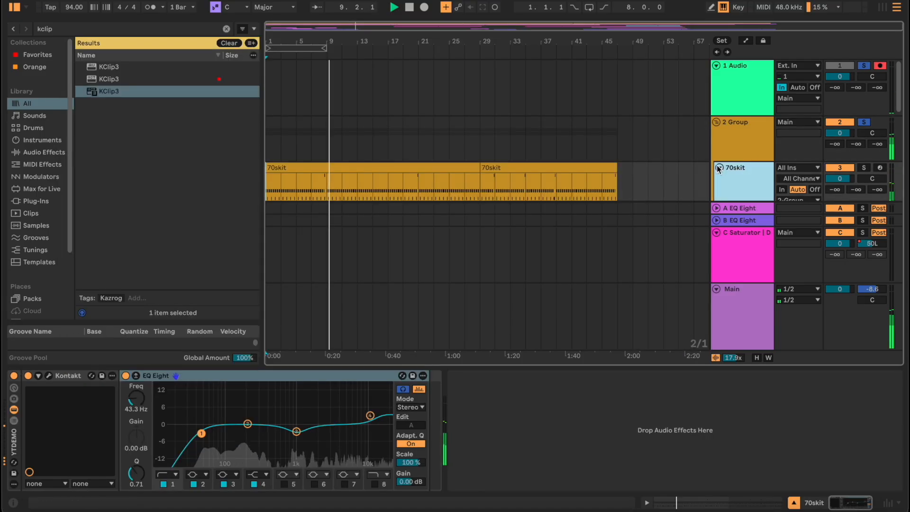
Compare the drum group with KClip3 bypassed and re-enabled during playback
left_click(731, 154)
left_click(376, 376)
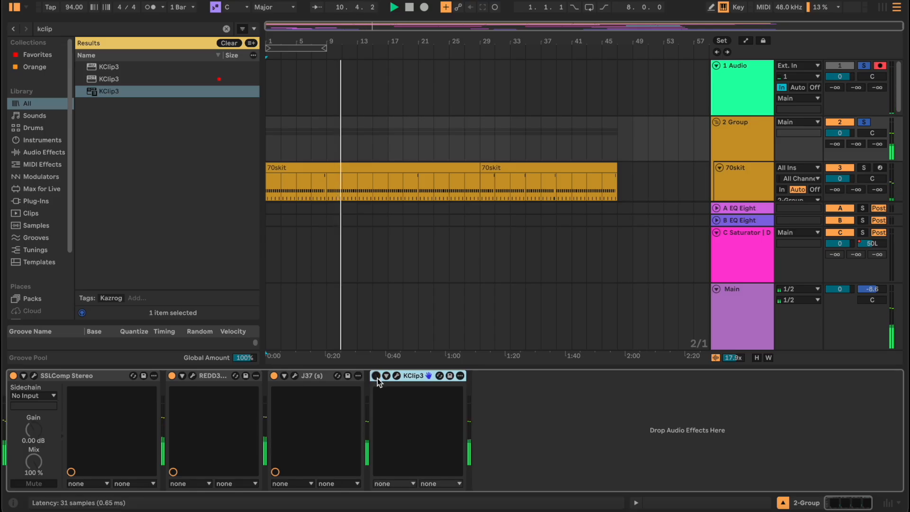
left_click(376, 376)
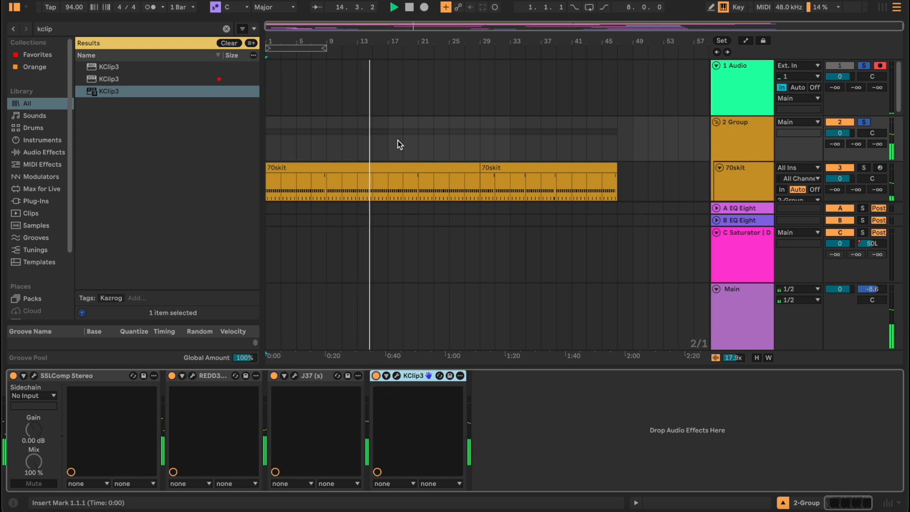
key("space")
Play the unsoloed song from the start and compare it with all four drum group effects bypassed and re-enabled
left_click(275, 145)
left_click(271, 145)
key("space")
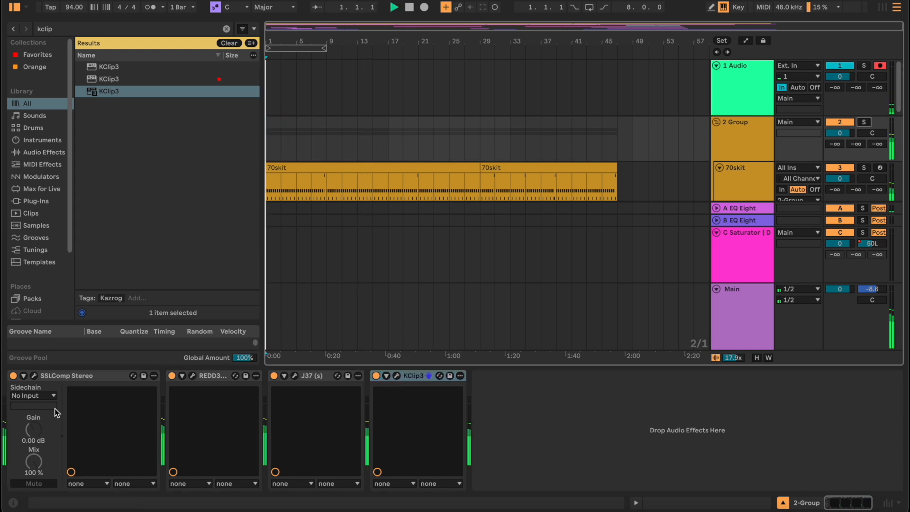
left_click(62, 375)
left_click(425, 377, "shift")
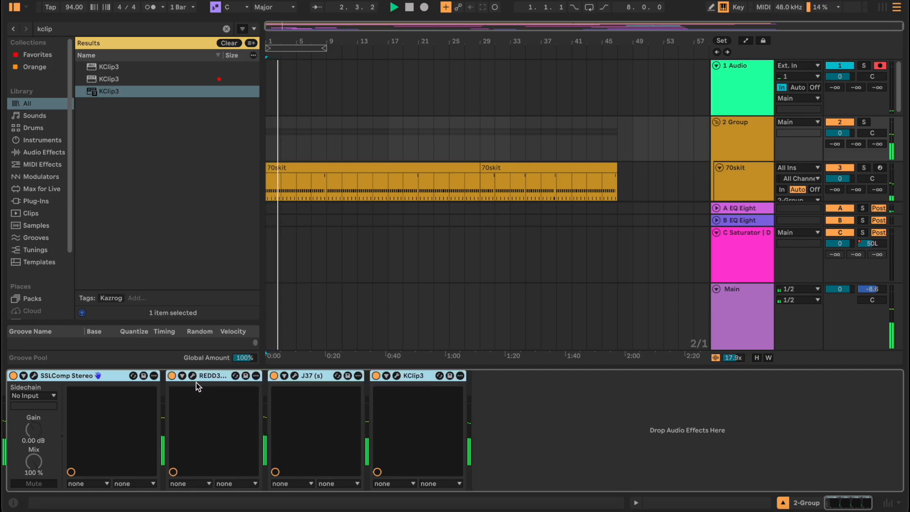
left_click(13, 376)
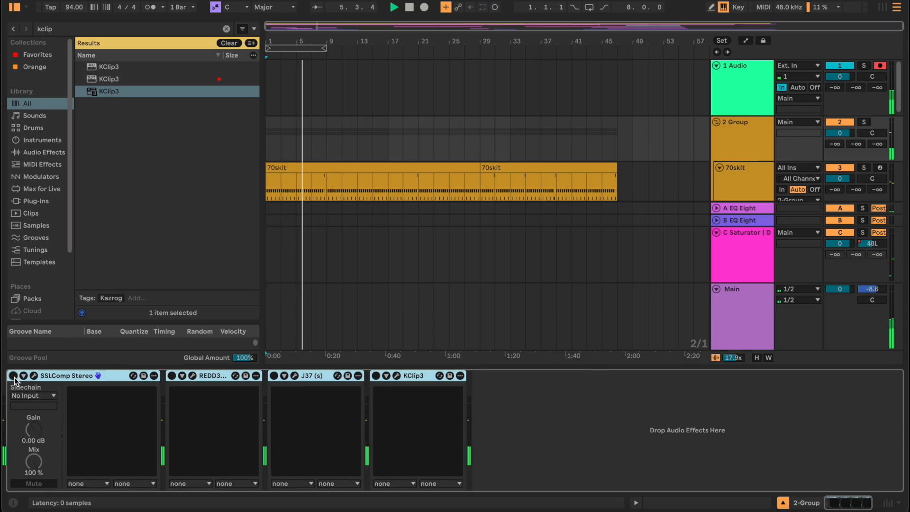
left_click(13, 376)
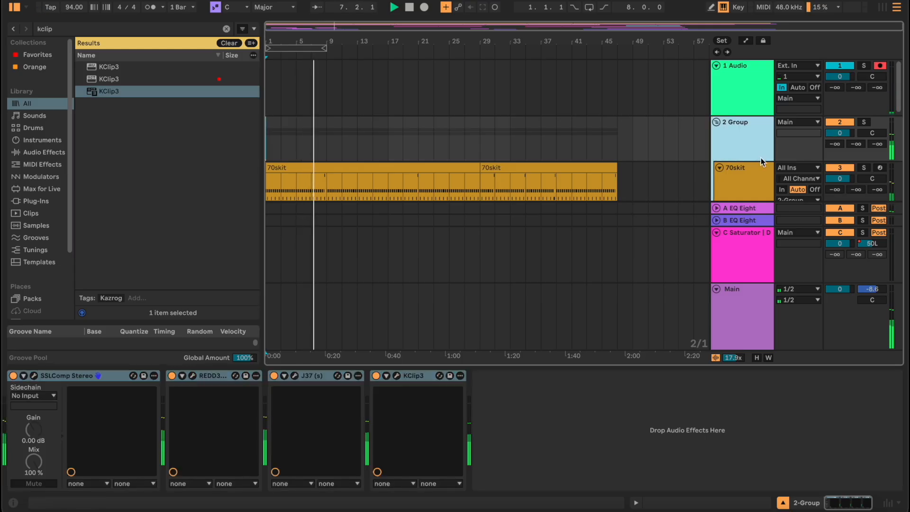
Search for plate reverbs and add UADx Pure Plate Reverb to the end of the drum group's effect chain
left_click(737, 142)
key("ctrl+f")
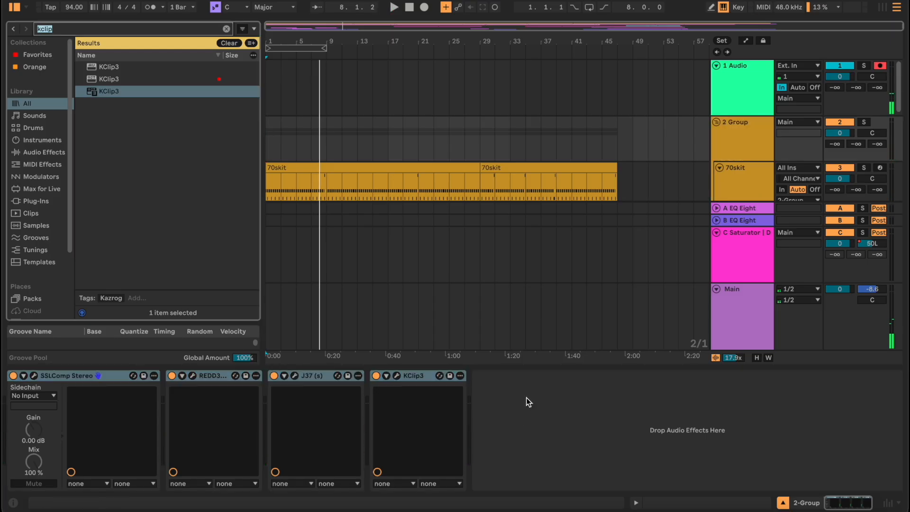
type("plate")
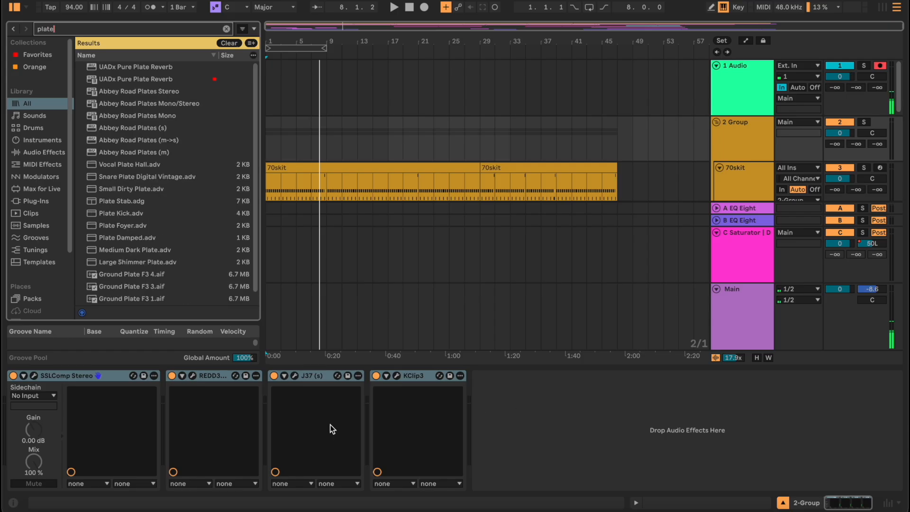
double_click(116, 80)
Group the plate reverb into an Audio Effect Rack and create a second, empty chain for the dry signal
left_click(516, 377)
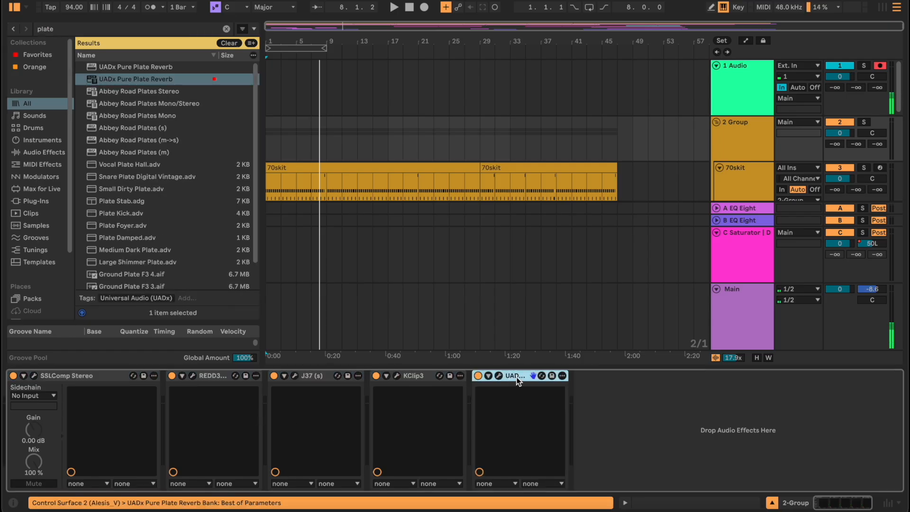
key("ctrl+g")
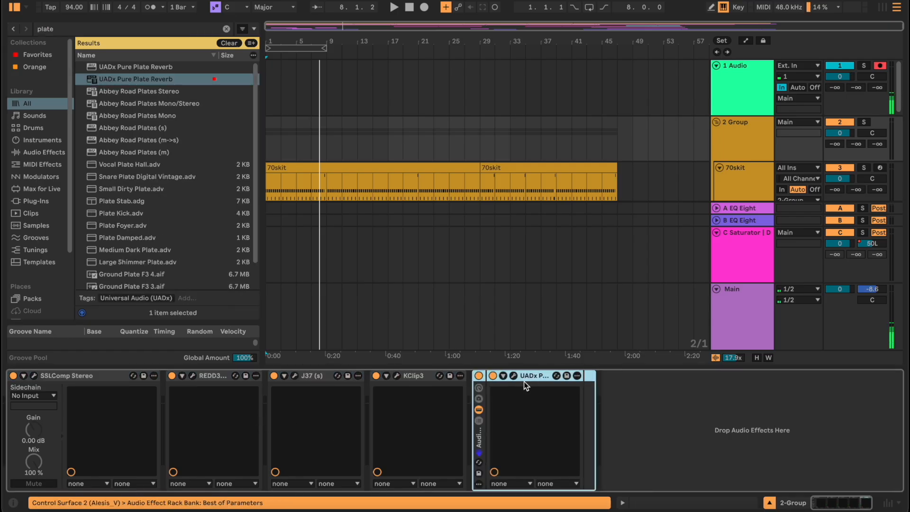
left_click(479, 420)
right_click(497, 424)
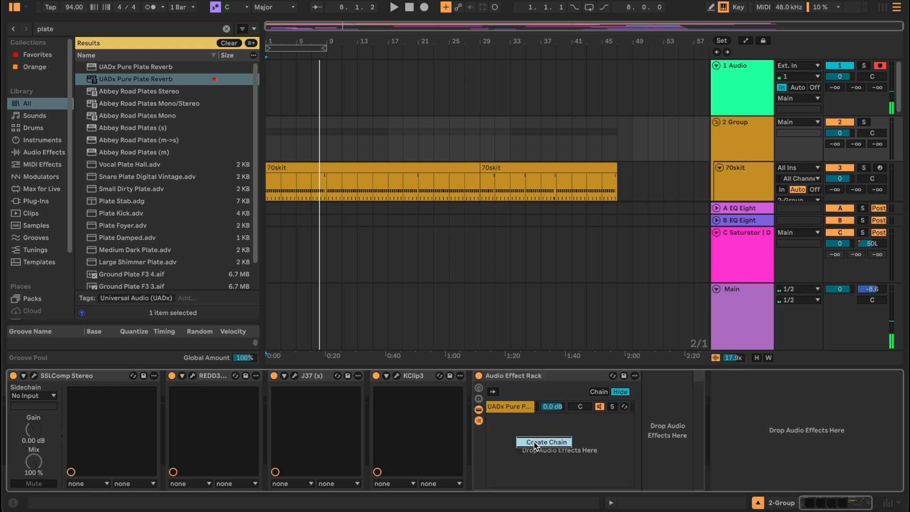
left_click(533, 442)
Insert EQ Eight from the favorites before the plate reverb in its chain, with a low cut at 147 Hz
left_click(511, 406)
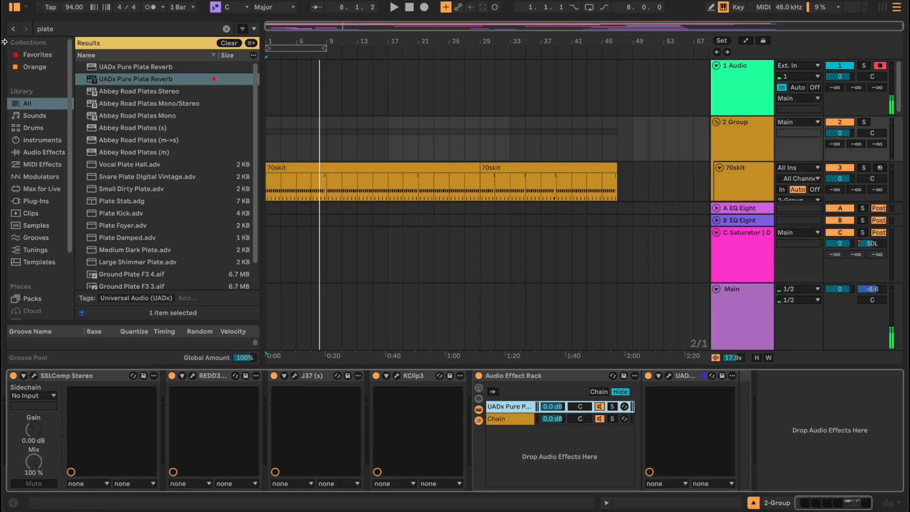
left_click(38, 55)
left_click(226, 29)
left_click_drag(115, 70, 648, 408)
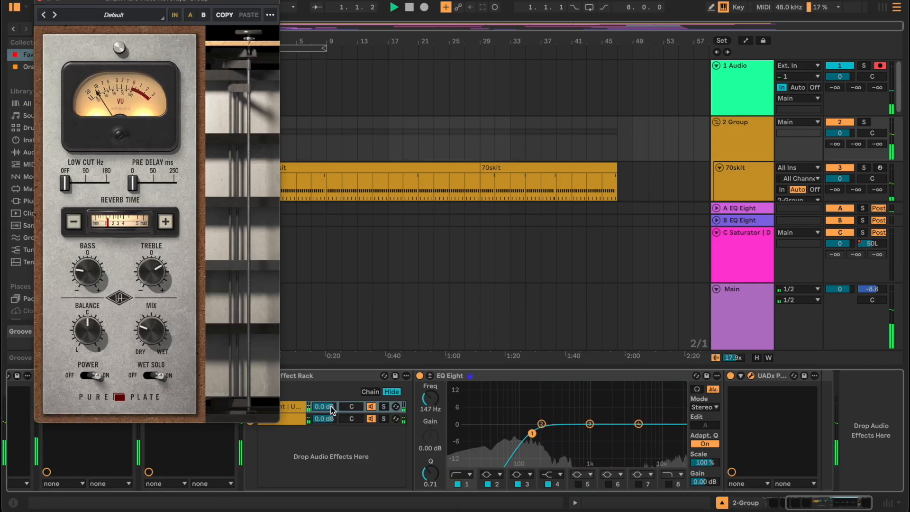
Lower the reverb chain's volume in the drum group's rack to -20.3 dB during playback
left_click(329, 407)
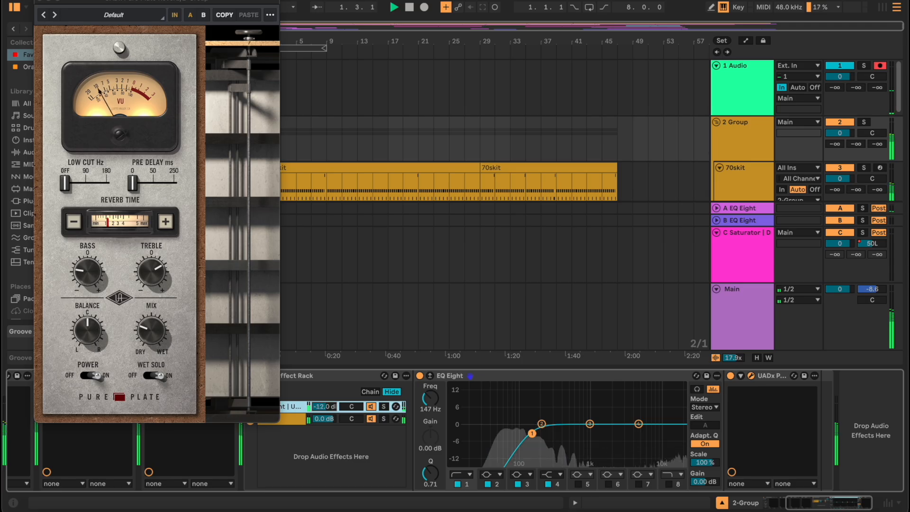
left_click_drag(324, 406, 324, 417)
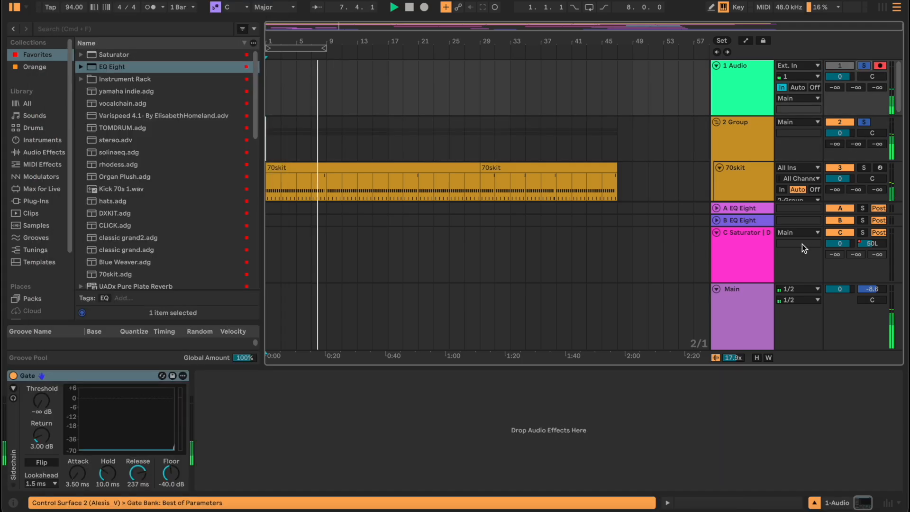
left_click(746, 137)
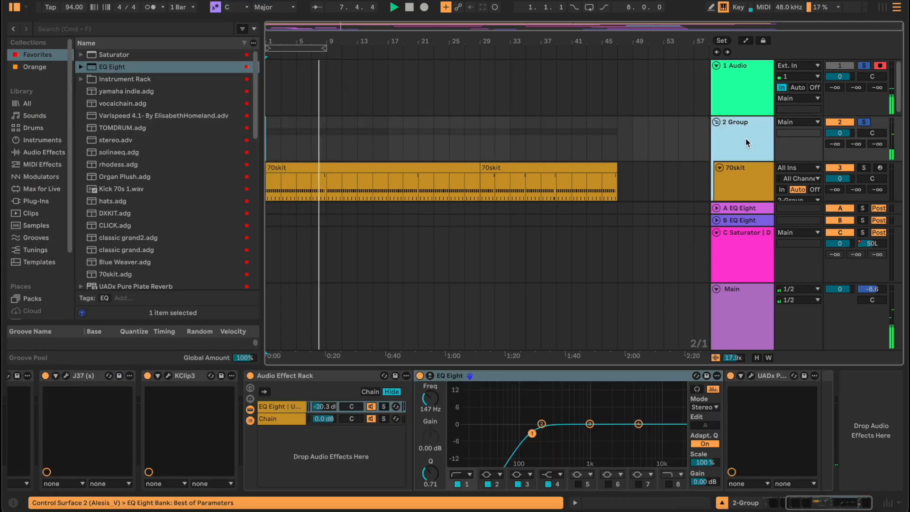
Remove the Tuner from the BASS track's device chain
left_click(751, 376)
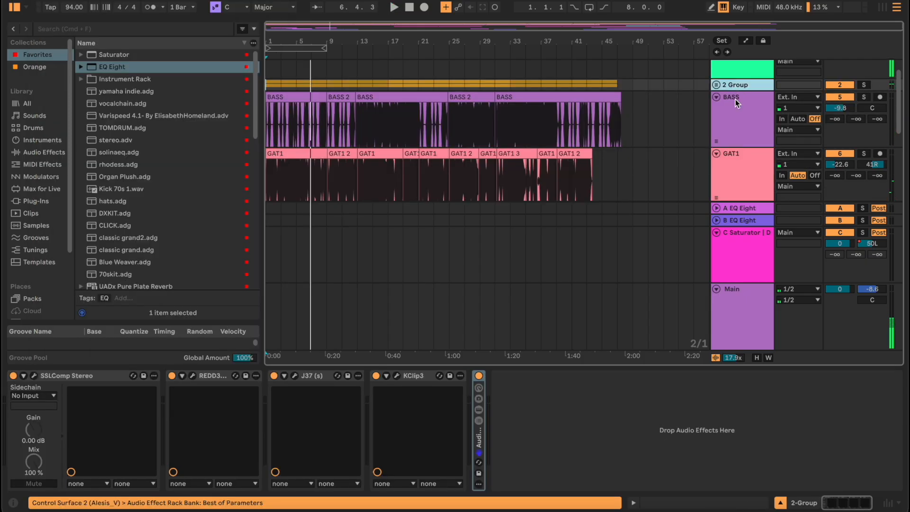
left_click(734, 107)
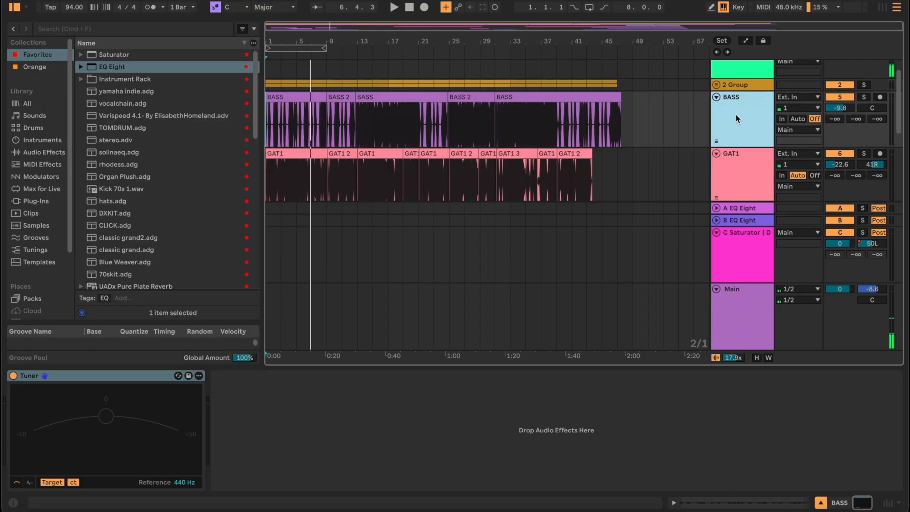
key("Delete")
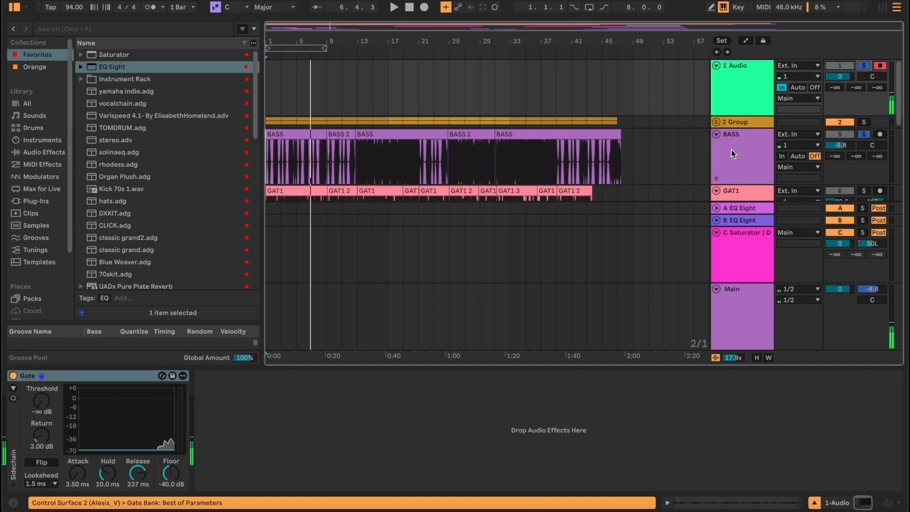
Cut the bass's low mids about 4 dB near 280 Hz with the second band of its EQ Eight during playback
left_click(731, 150)
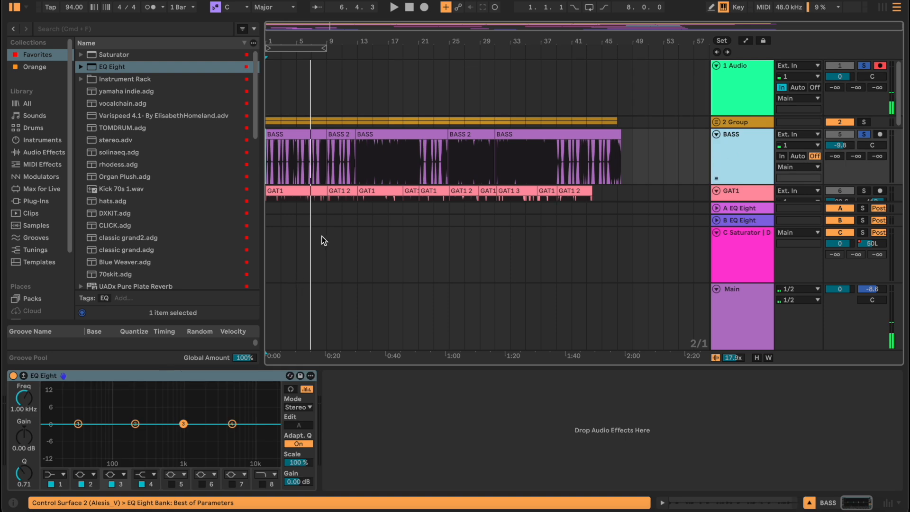
left_click(356, 162)
key("space")
left_click_drag(135, 423, 137, 385)
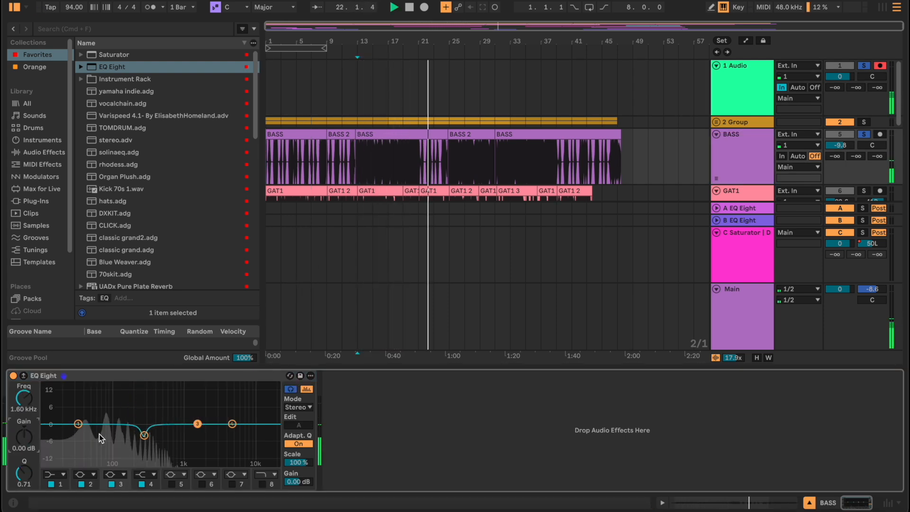
Search for "sat" and insert Saturator before EQ Eight on the BASS track, with drive at 9.7 dB and output at -9.7 dB
key("super+f")
type("sat")
key("Down")
key("Return")
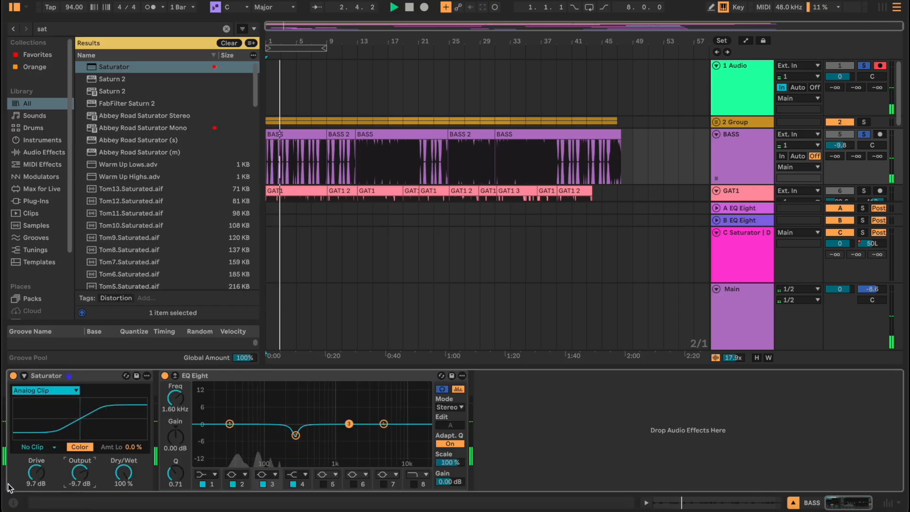
Search for "fet" and add the UADx 1176 FET Compressor at the end of the BASS track's chain
left_click(750, 135)
key("super+f")
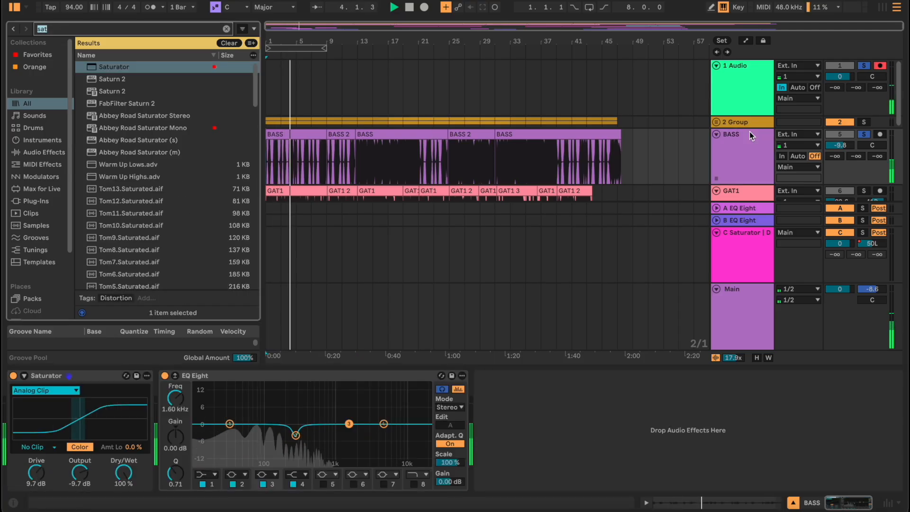
type("fet")
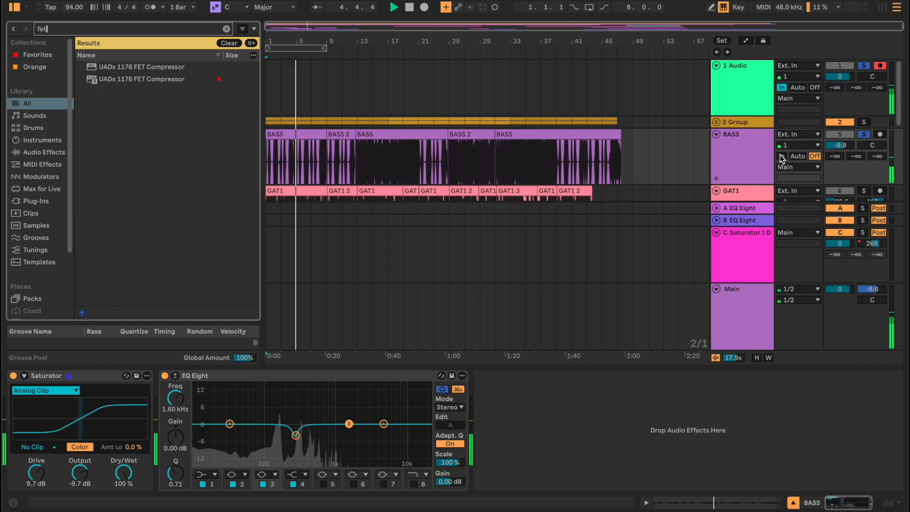
double_click(169, 80)
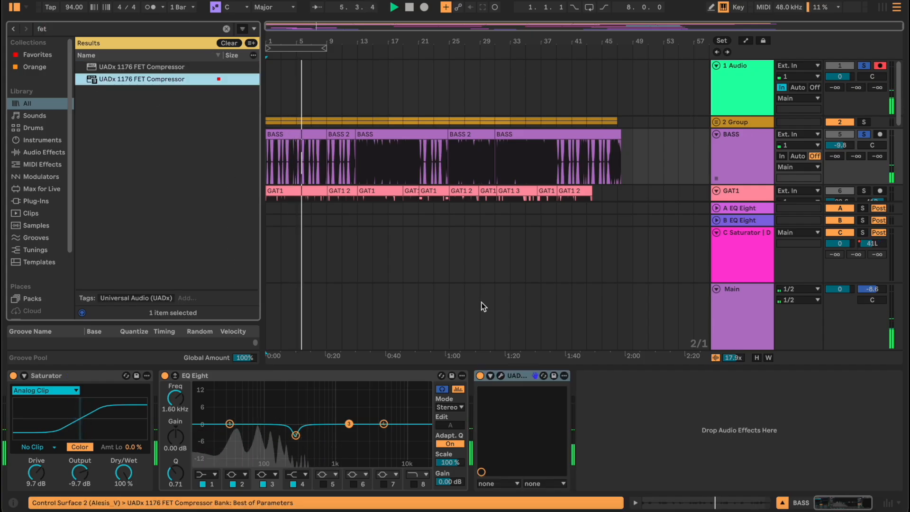
left_click(499, 378)
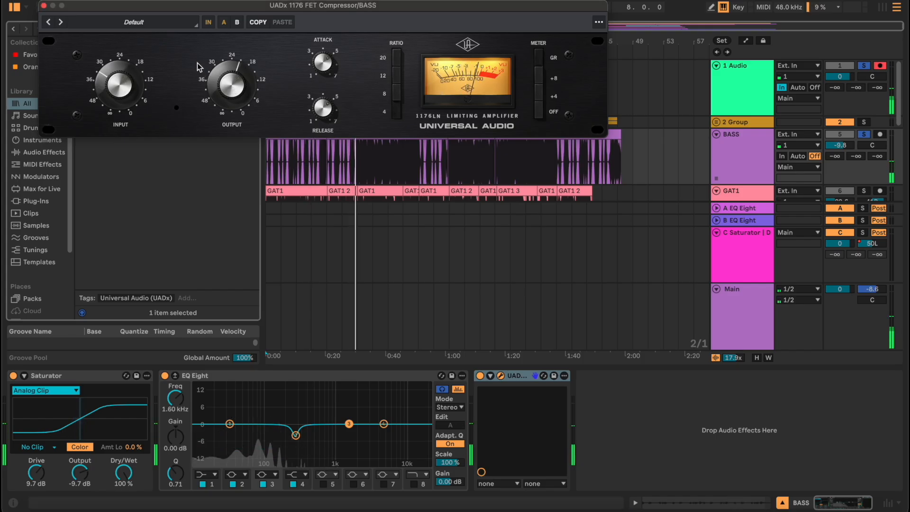
left_click(43, 6)
Add the UADx LA-2A Tube Compressor after the 1176 on the bass and set its peak reduction to about 50 during playback
key("ctrl+f")
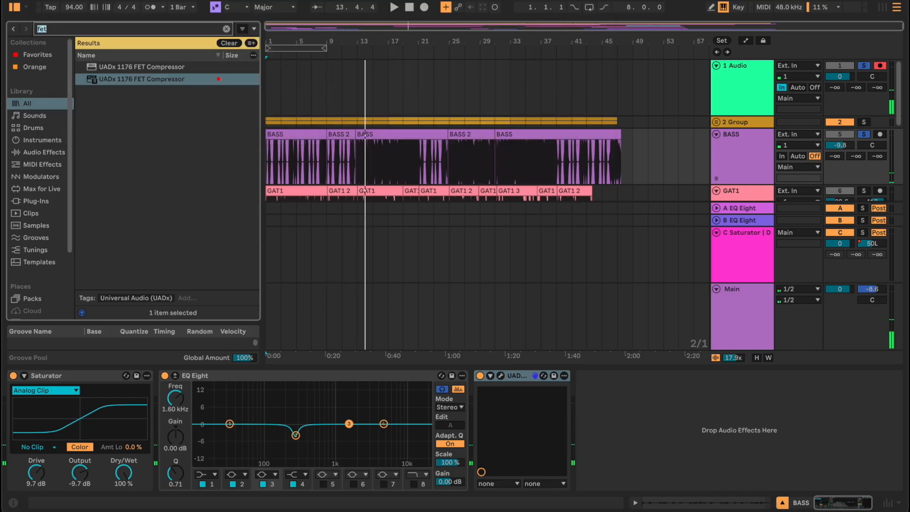
type("la")
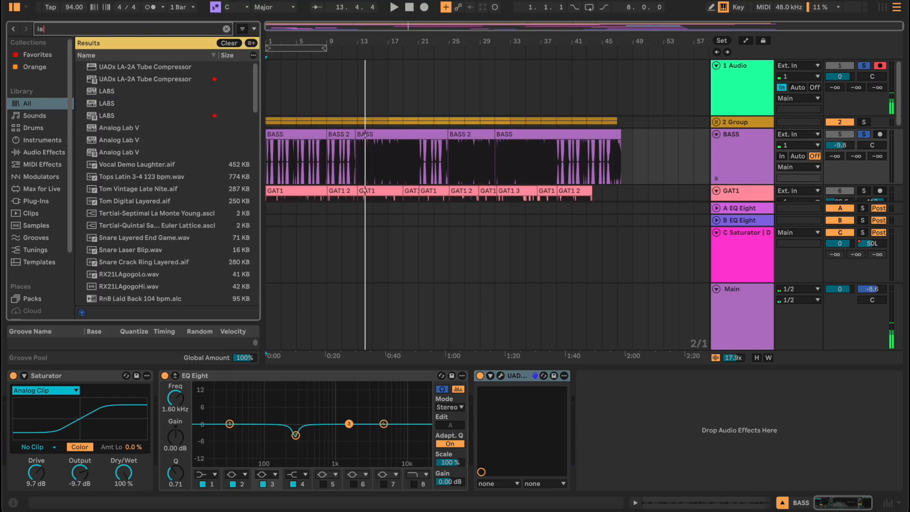
key("Down")
key("Down")
key("Return")
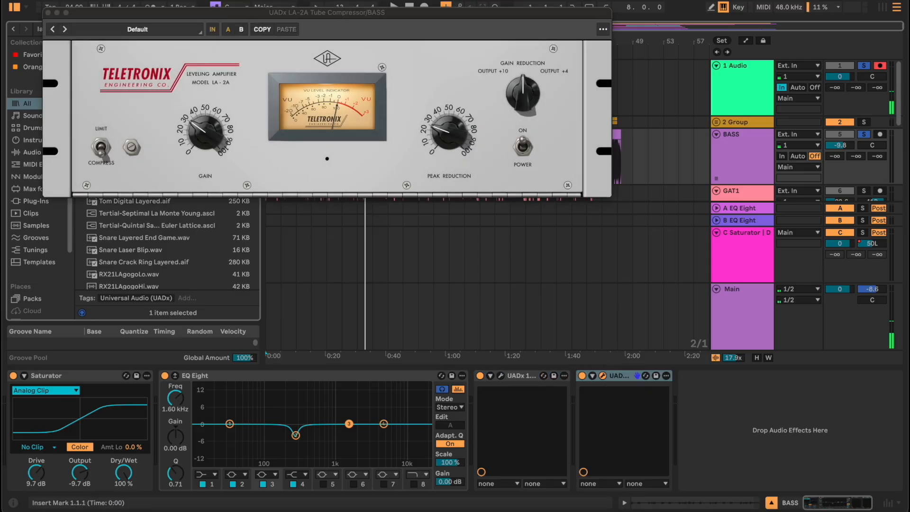
key("space")
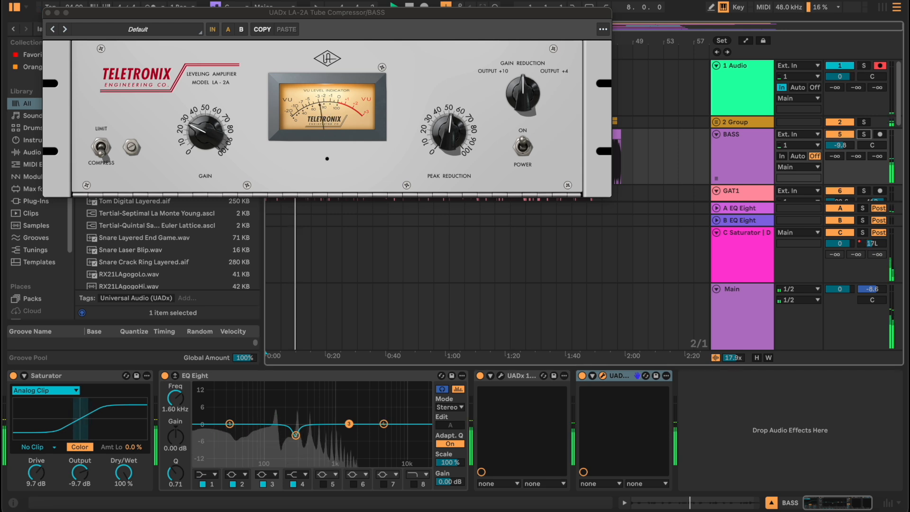
left_click(742, 151)
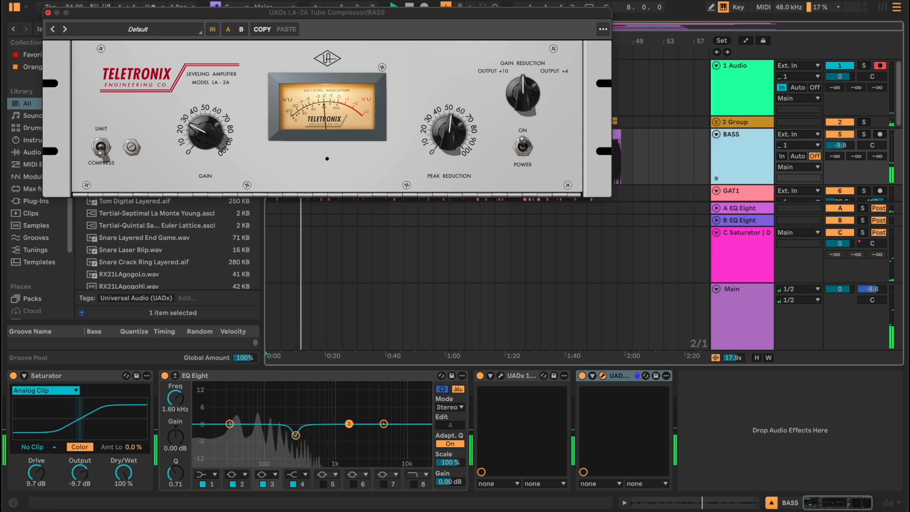
left_click(48, 12)
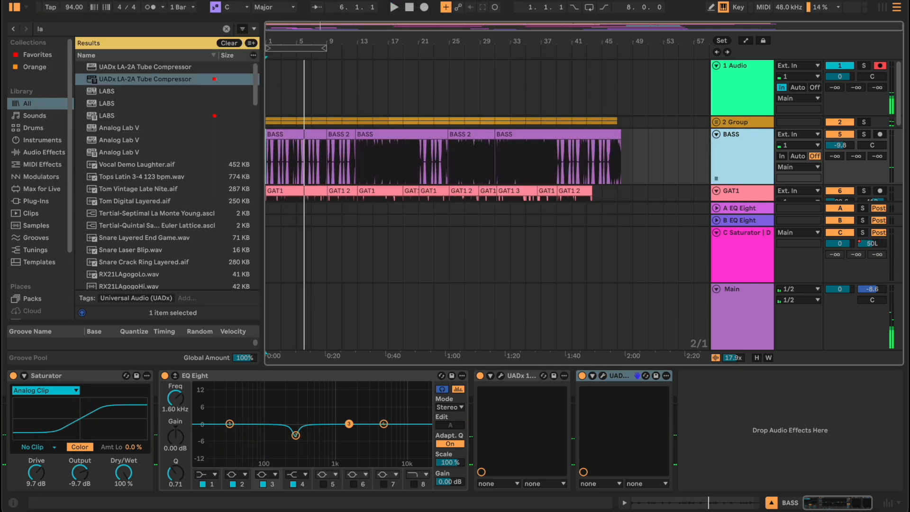
Search for "rbas" and add RBass Mono to the end of the BASS track's chain
key("ctrl+f")
type("rb")
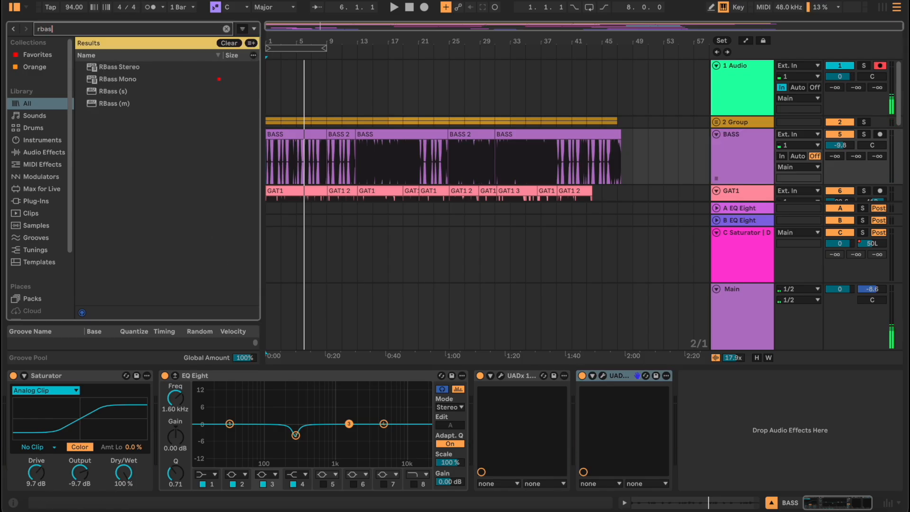
type("as")
key("Down")
key("Down")
key("Return")
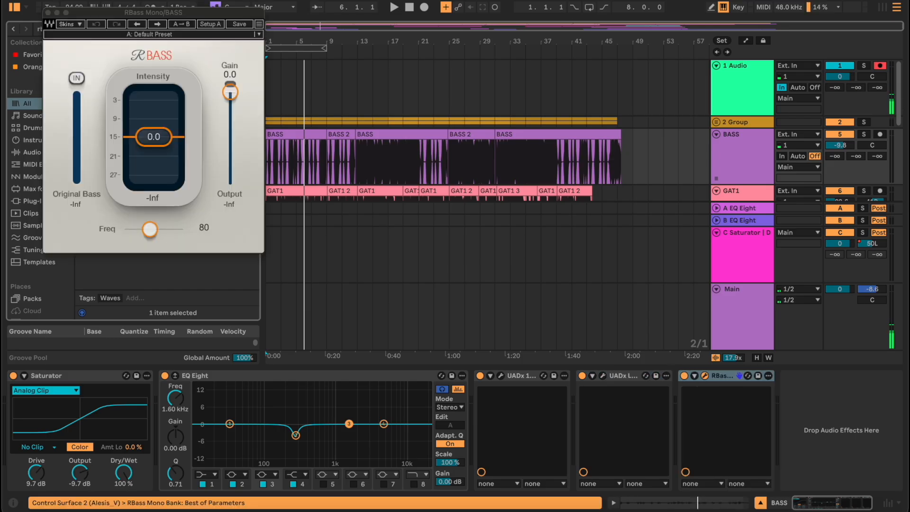
Set RBass's intensity to -20.0 and compare the bass with the effect bypassed and enabled during playback
left_click_drag(153, 137, 153, 139)
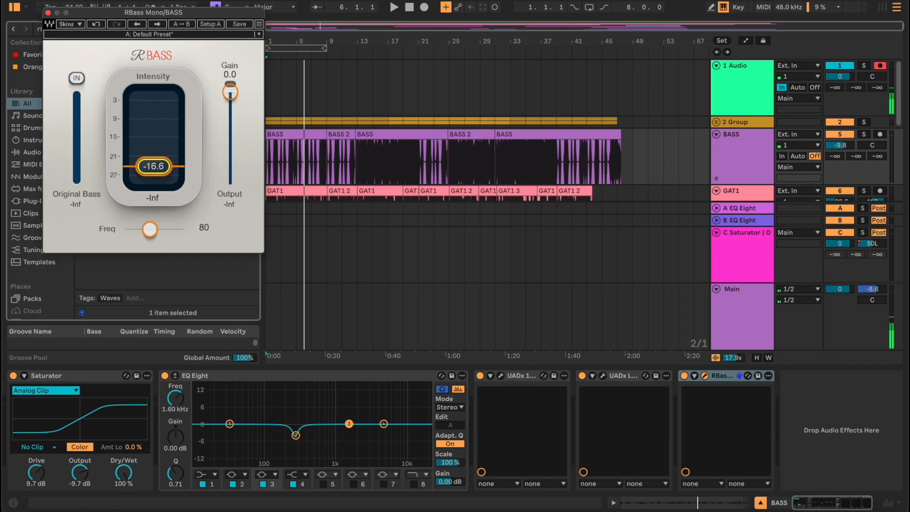
key("space")
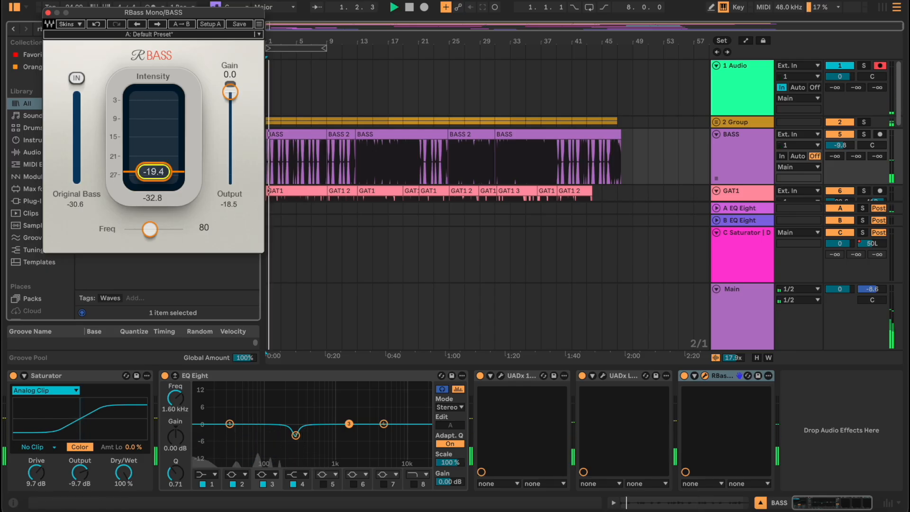
left_click_drag(153, 171, 153, 174)
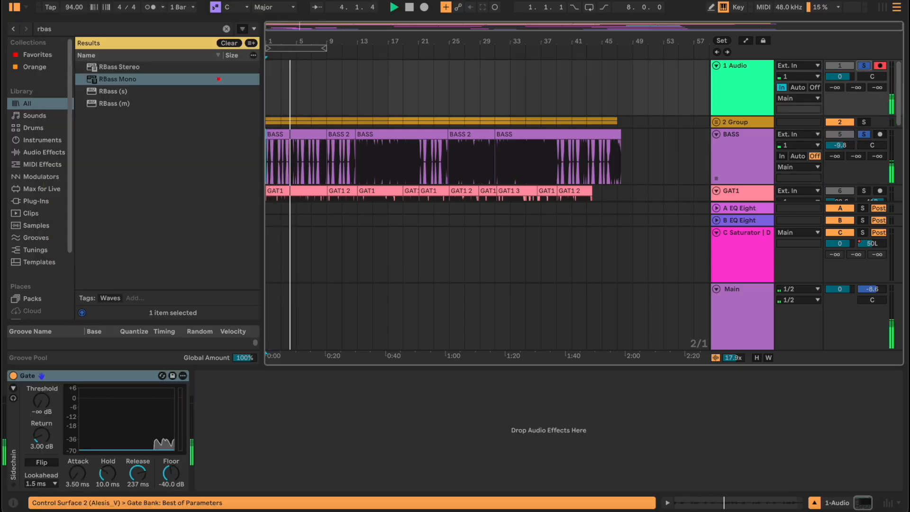
left_click(742, 151)
left_click(683, 376)
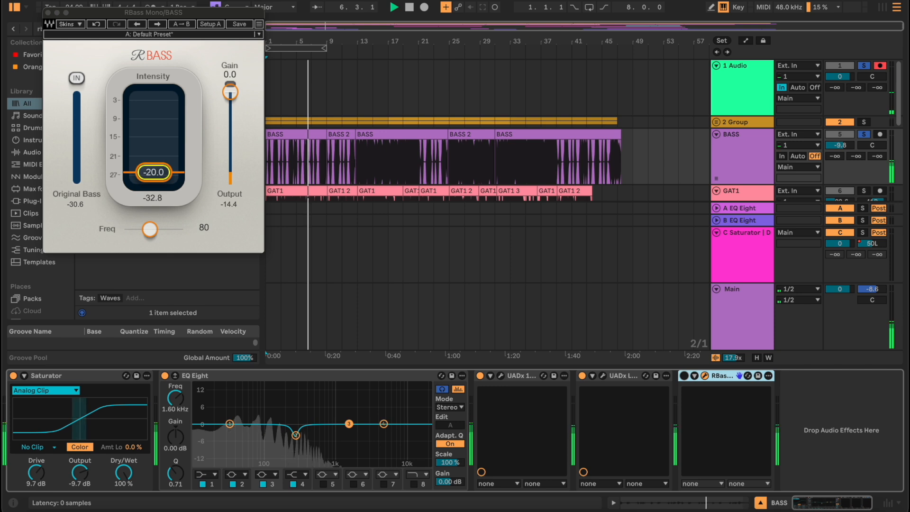
left_click(683, 375)
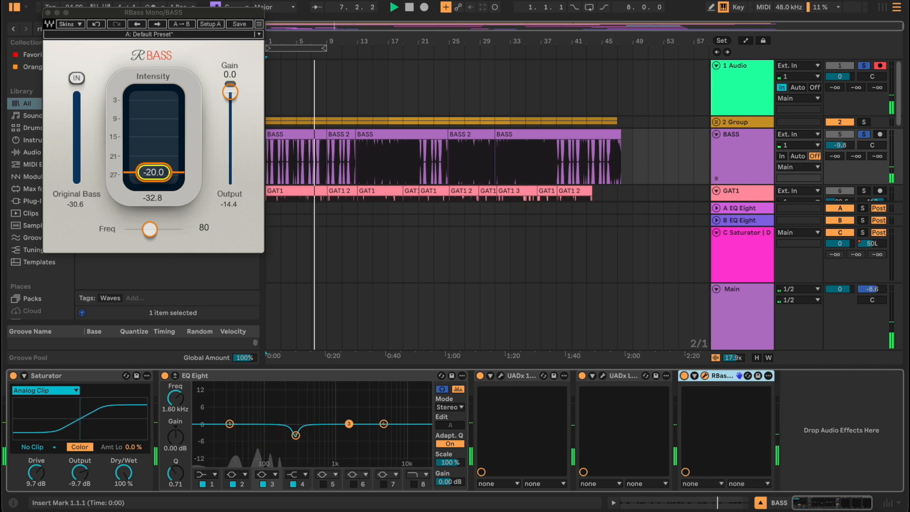
left_click(48, 13)
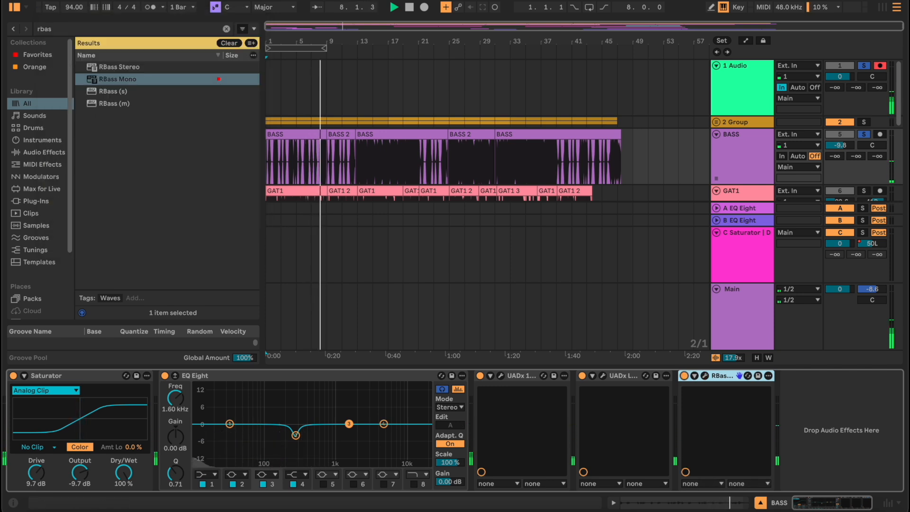
Stop playback, search for "sat" and add FabFilter Saturn 2 after RBass on the BASS track
key("space")
key("ctrl+f")
type("sa")
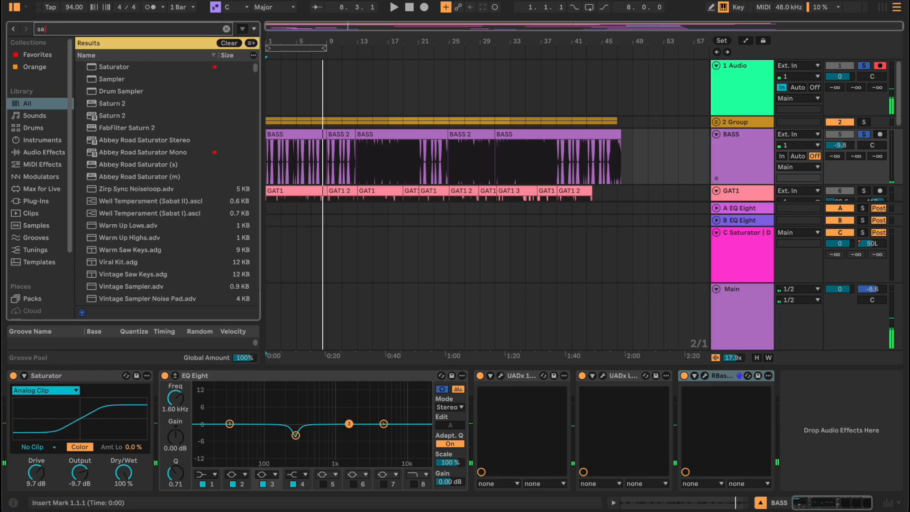
key("BackSpace")
key("BackSpace")
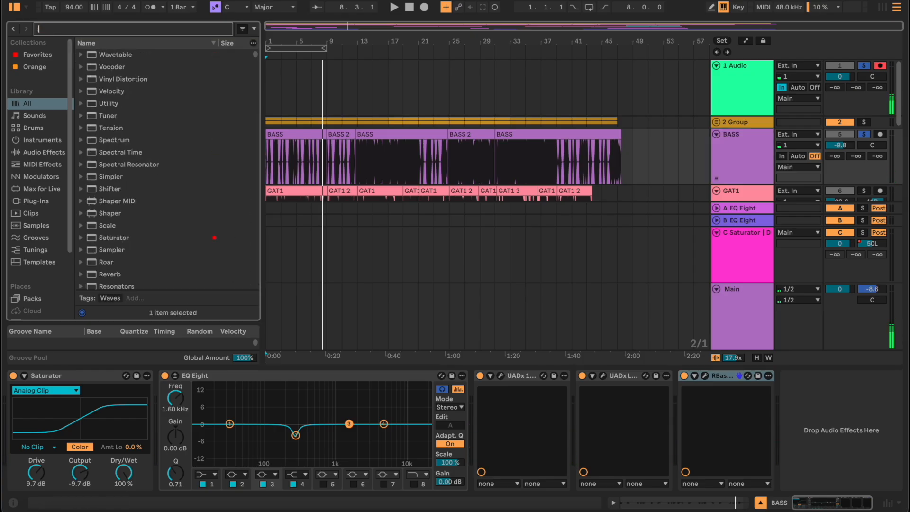
type("sat")
double_click(112, 91)
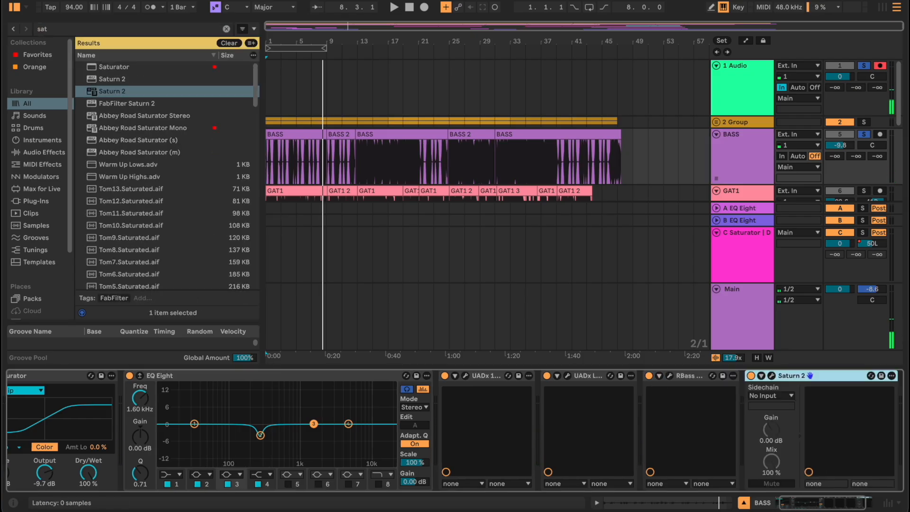
Split Saturn 2 into three bands and increase the drive of the soloed middle band with the Clean Tape style
left_click(255, 57)
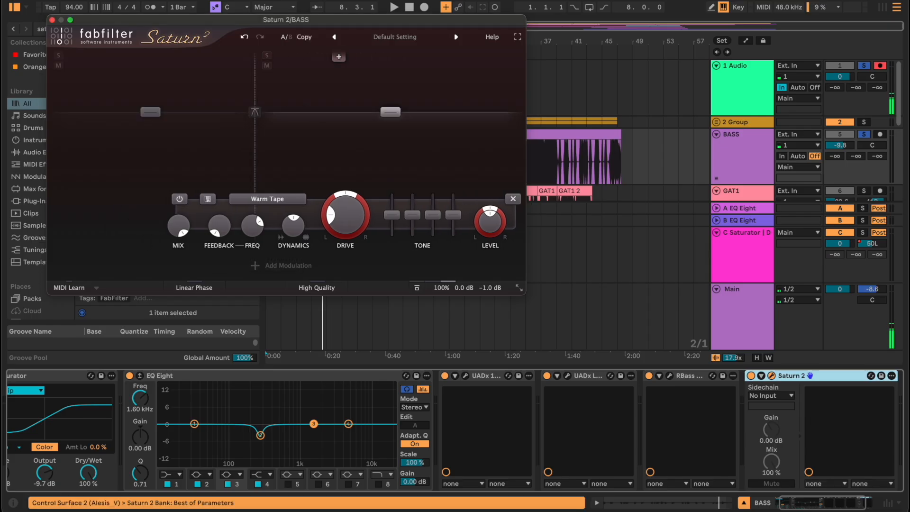
left_click(338, 57)
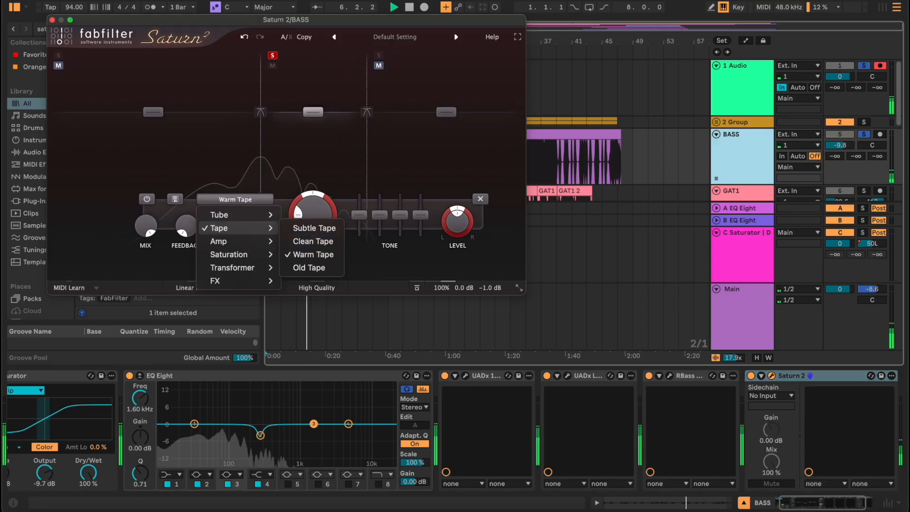
left_click(311, 240)
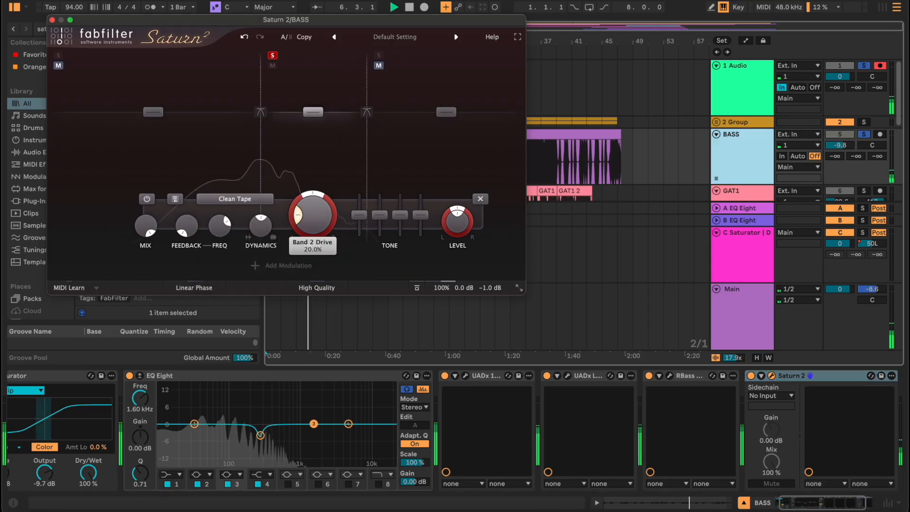
left_click_drag(313, 221, 313, 170)
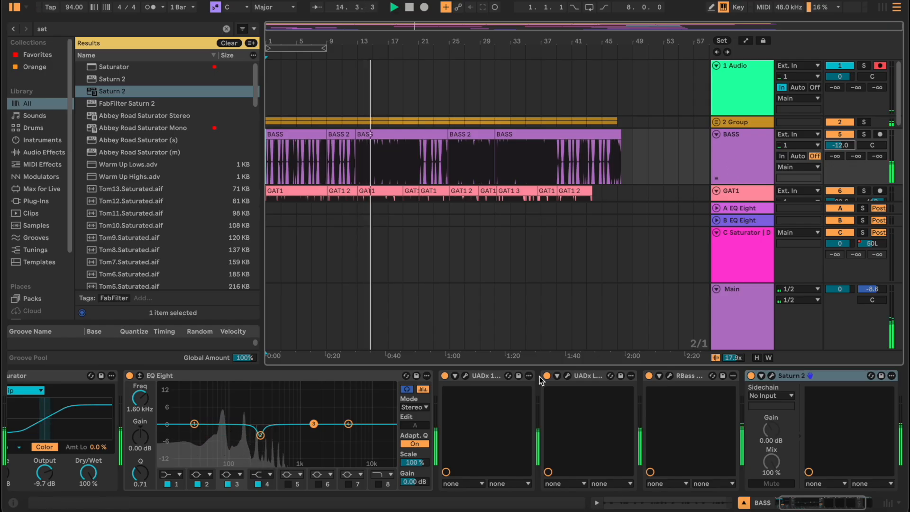
Set the first EQ Eight band on the group holding GAT1 and GAT2 to a low cut at 90.2 Hz during playback
scroll(455, 437, "left", 3)
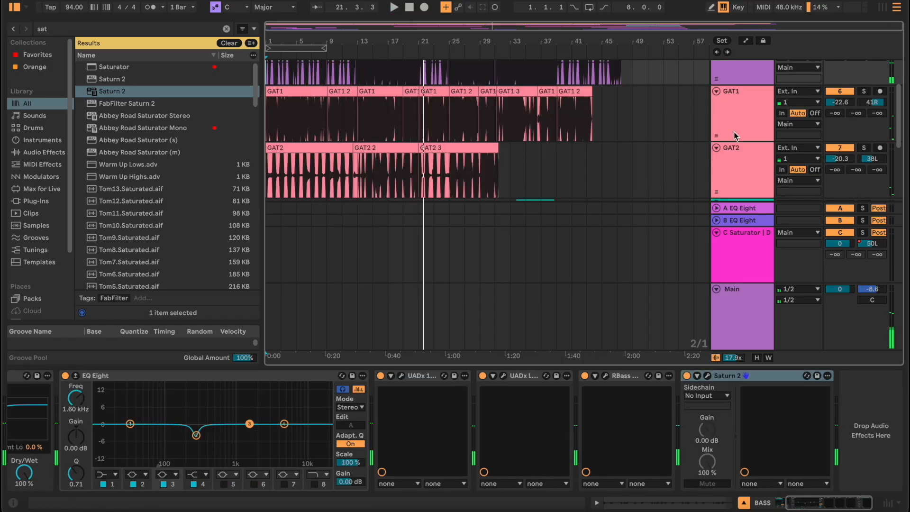
left_click(735, 131)
key("space")
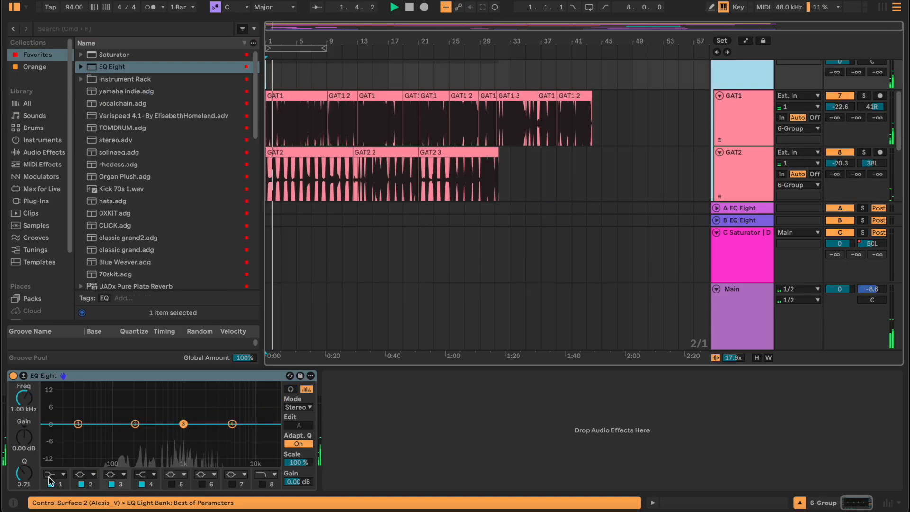
left_click(49, 475)
left_click(54, 406)
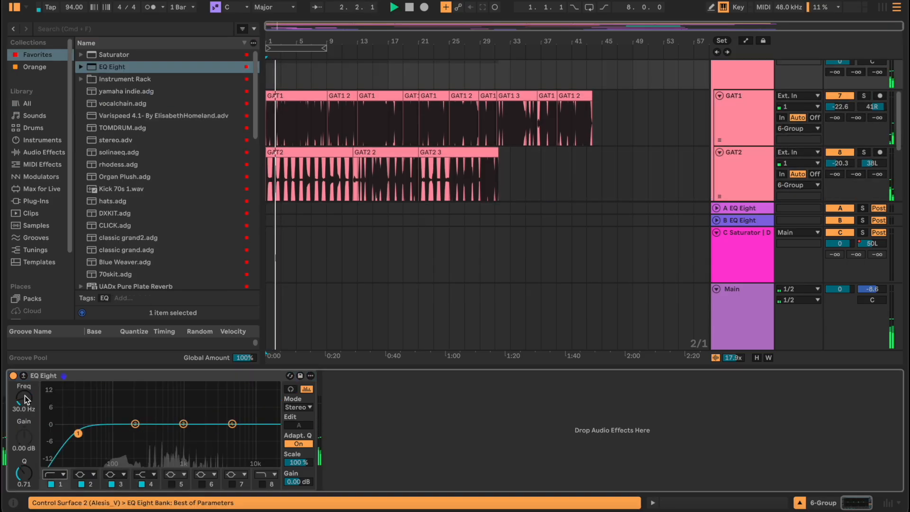
left_click_drag(23, 397, 23, 386)
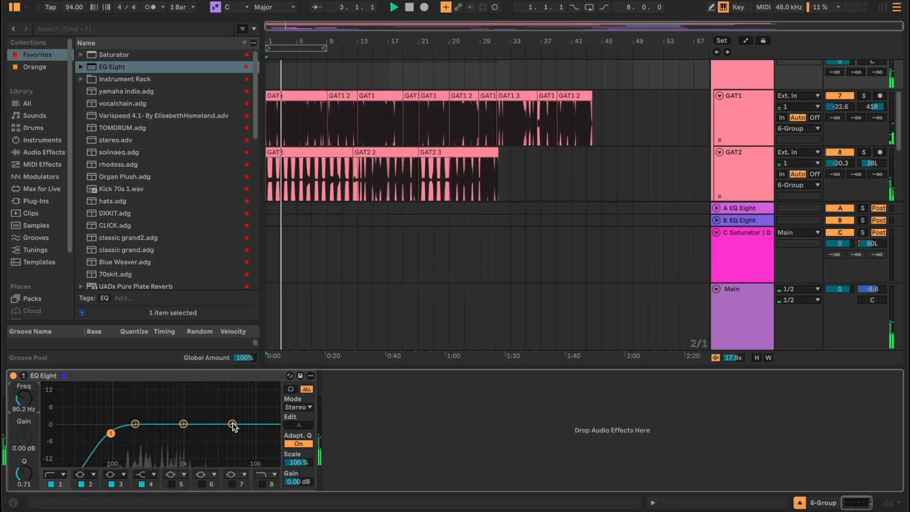
On the guitar group's EQ Eight, boost band 4 by 6.07 dB at 8.25 kHz and, with BASS also soloed, cut band 3 by 3.81 dB at 505 Hz
left_click_drag(232, 424, 244, 407)
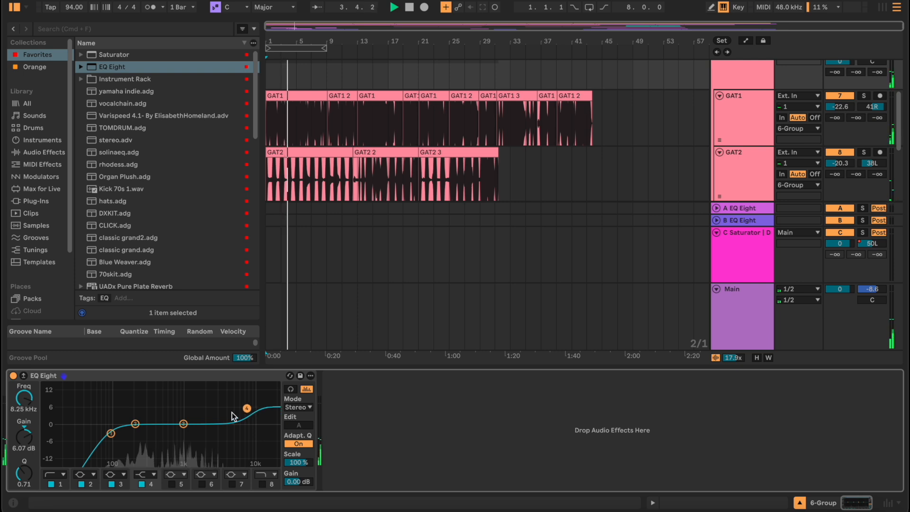
left_click(291, 388)
scroll(662, 195, "up", 4)
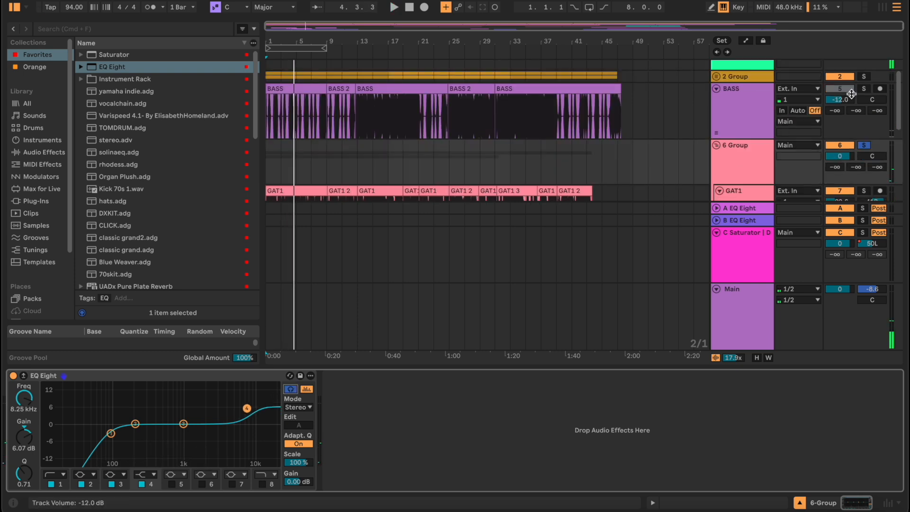
left_click(864, 89, "super")
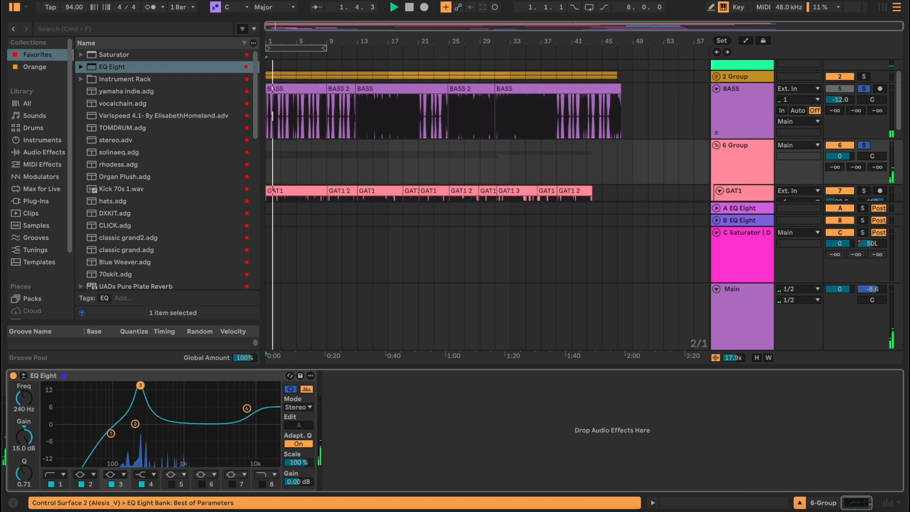
left_click_drag(140, 384, 164, 385)
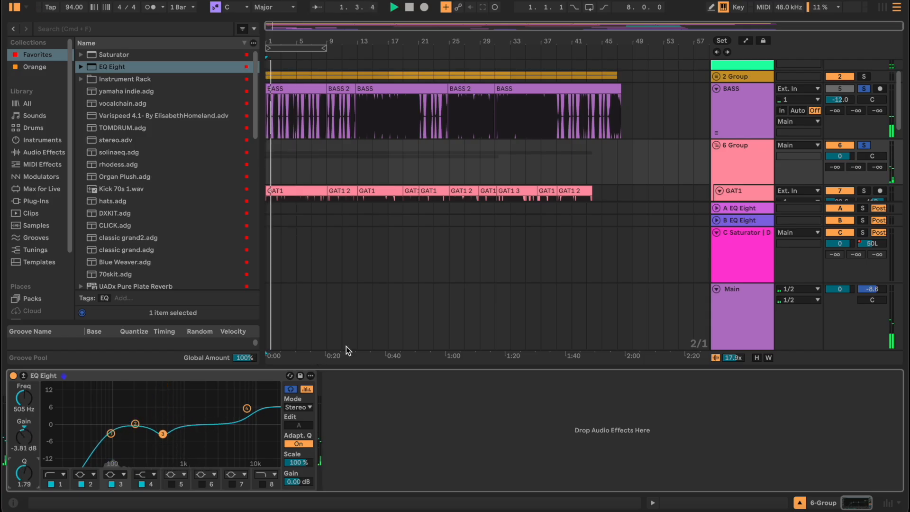
Search for "fet", add UADx 1176 FET Compressor after EQ Eight on the guitar group, and adjust its attack during playback
key("super+f")
type("fet")
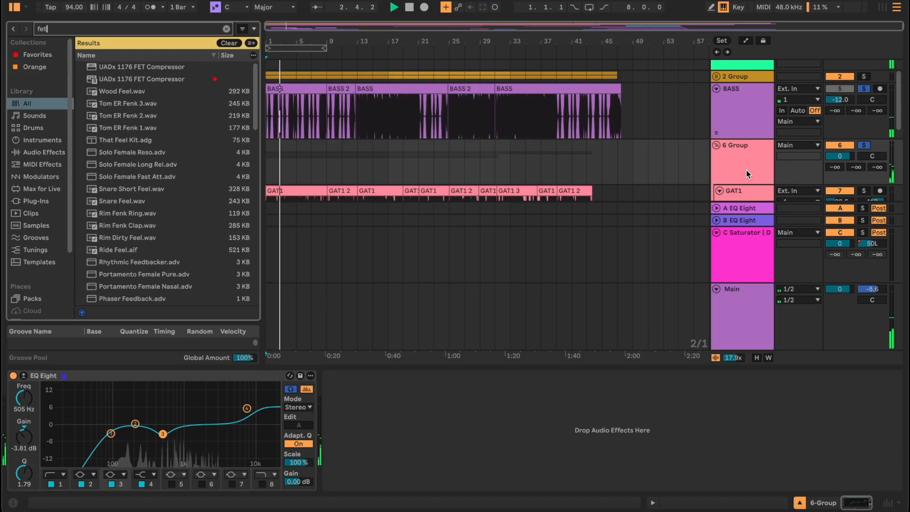
left_click_drag(138, 80, 363, 370)
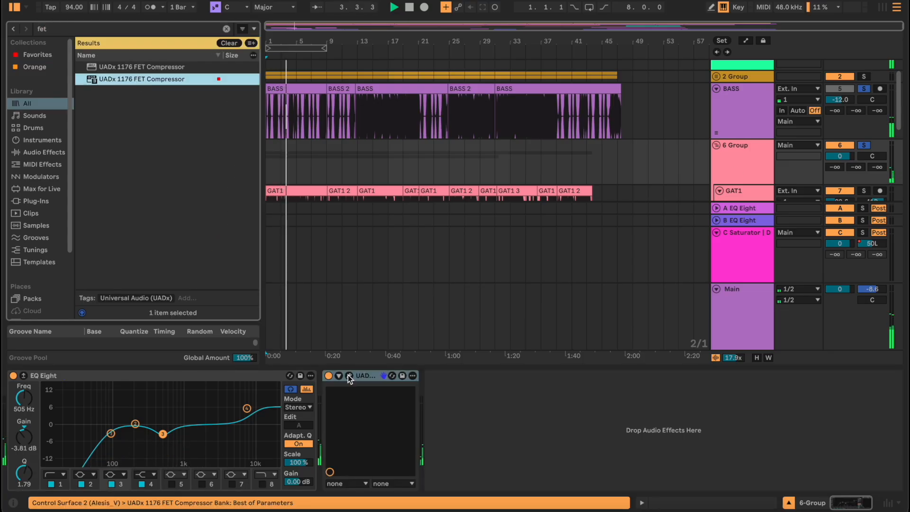
left_click(348, 375)
left_click_drag(342, 76, 346, 64)
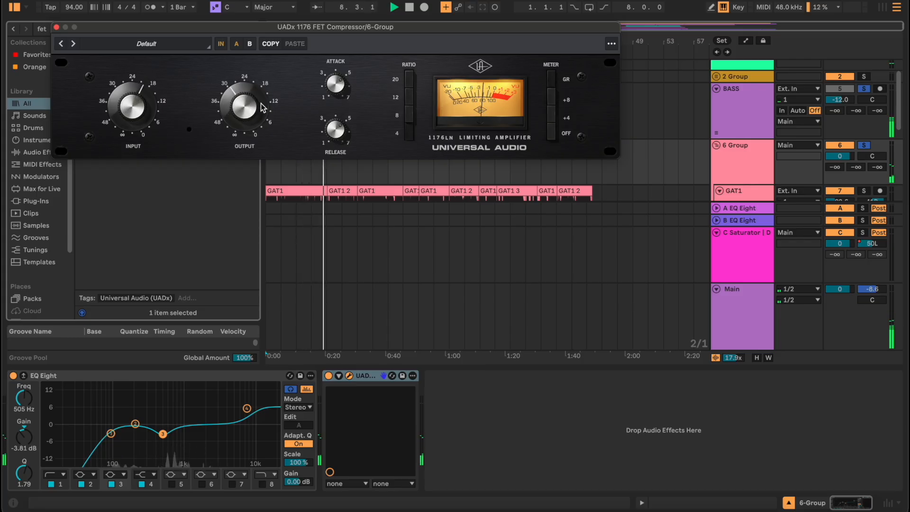
left_click(56, 28)
Add UADx Pure Plate Reverb after EQ Eight on return A and set the guitar group's send A to about -12.9 dB
scroll(369, 138, "down", 2)
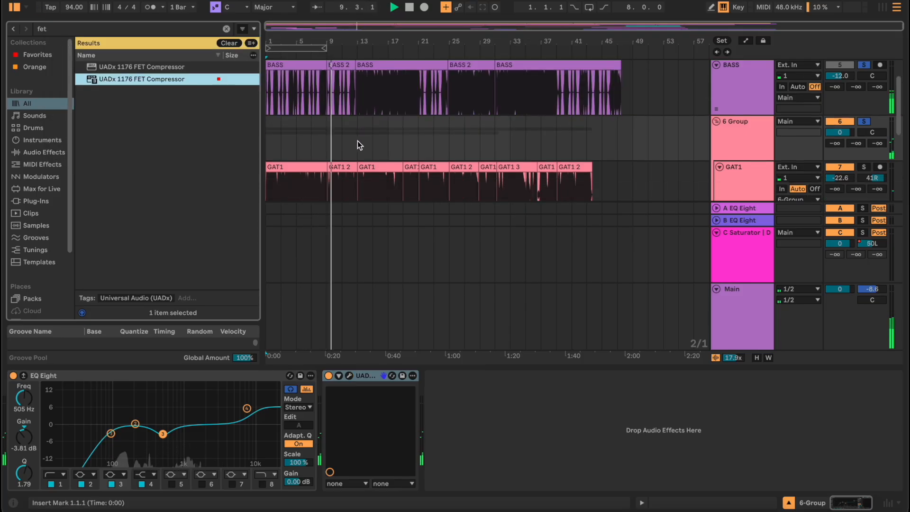
left_click(741, 152)
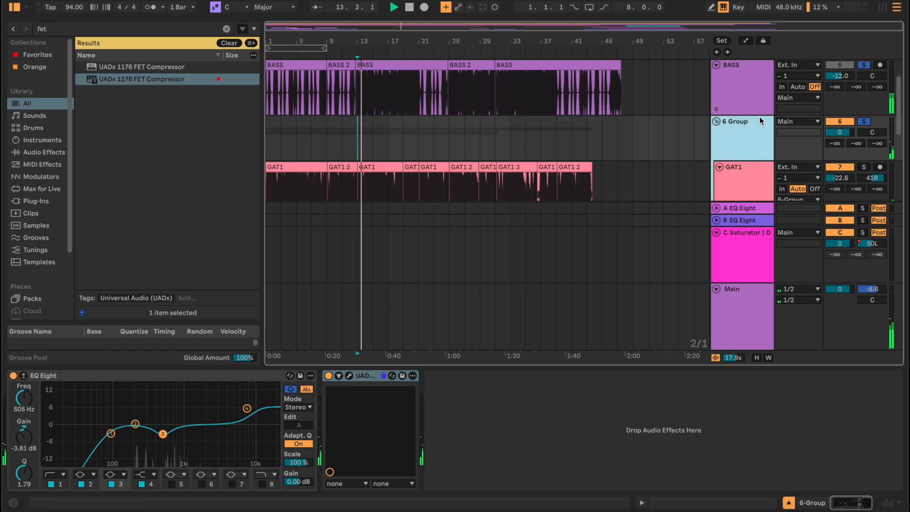
left_click(735, 209)
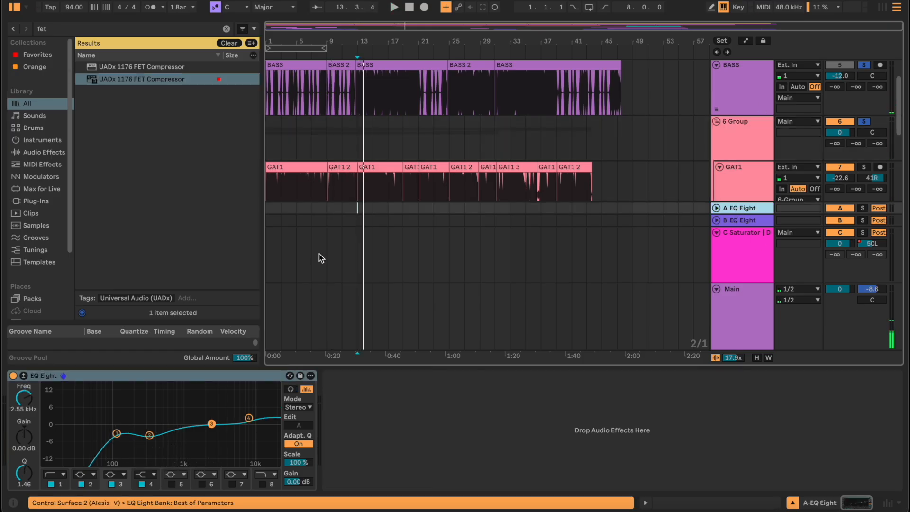
key("ctrl+f")
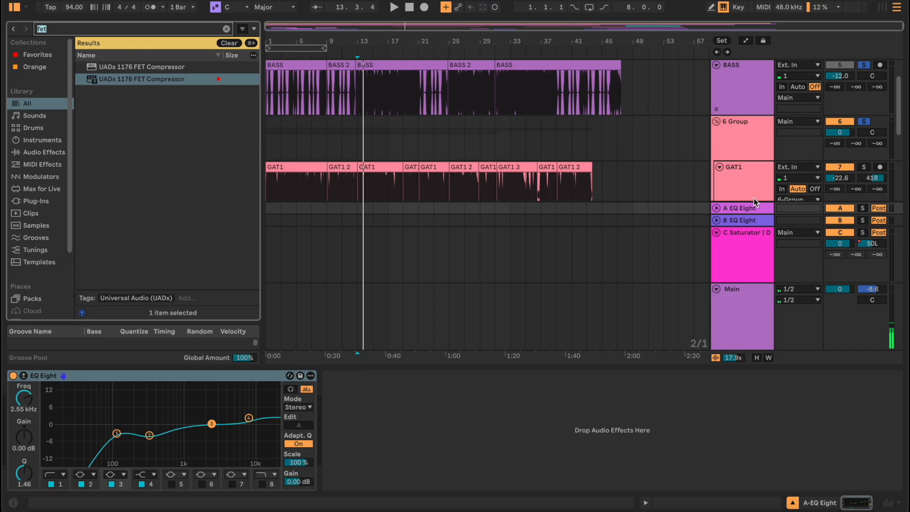
type("plate")
key("Return")
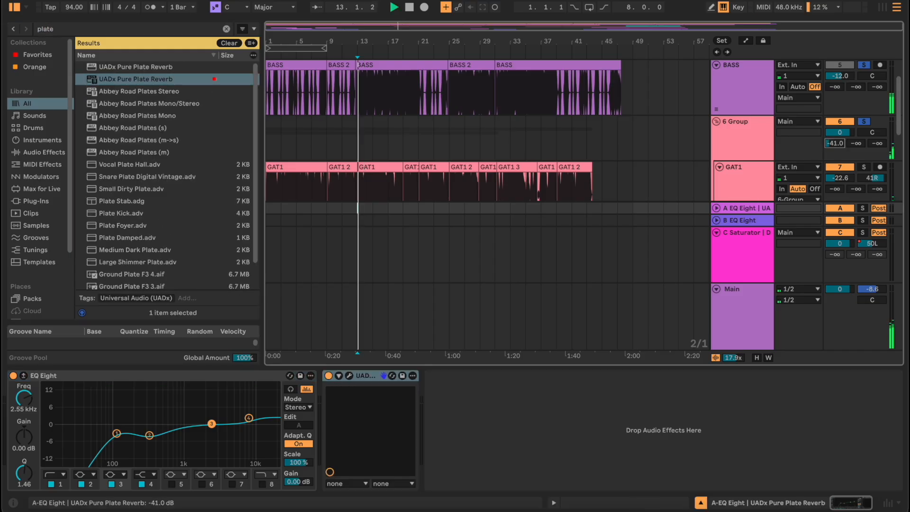
key("space")
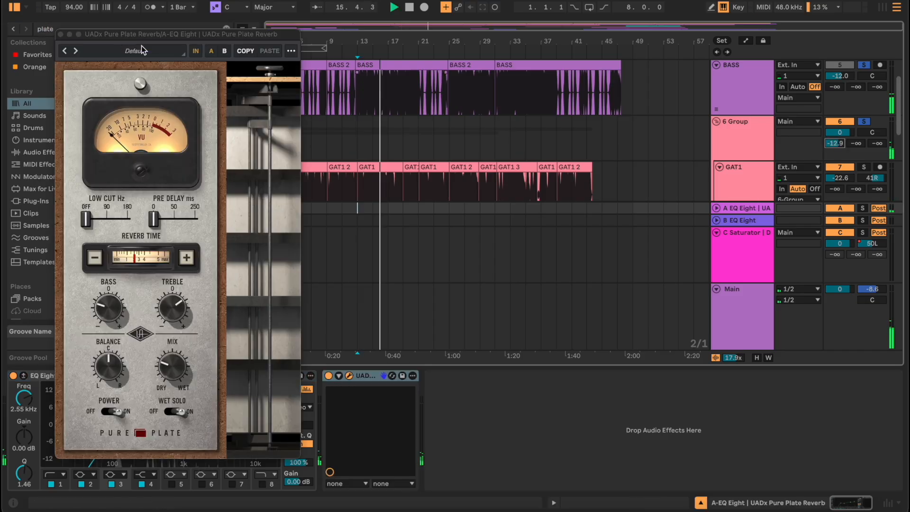
left_click(61, 35)
Fold the guitar group, set the soloed rhodes track's send A to -12.0 dB during playback, and clear the solos after stopping
left_click(716, 121)
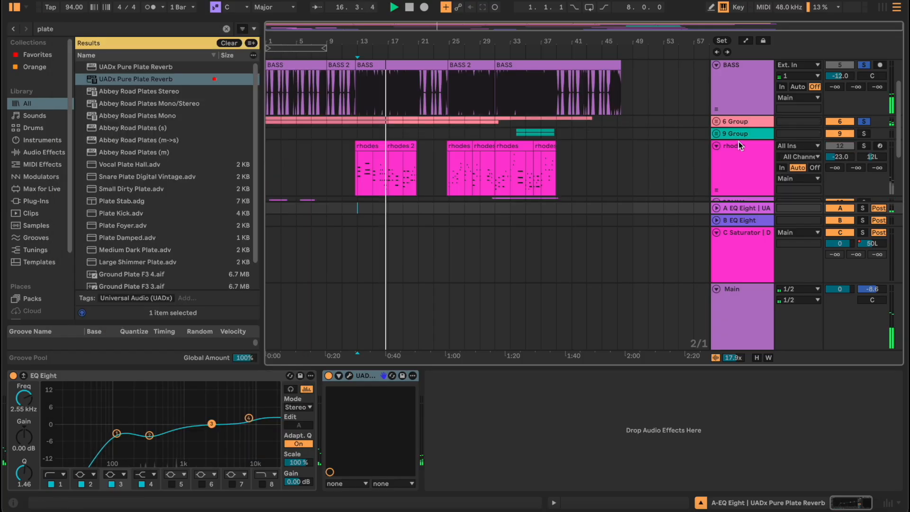
left_click(880, 149)
left_click(864, 146)
left_click_drag(836, 167, 836, 138)
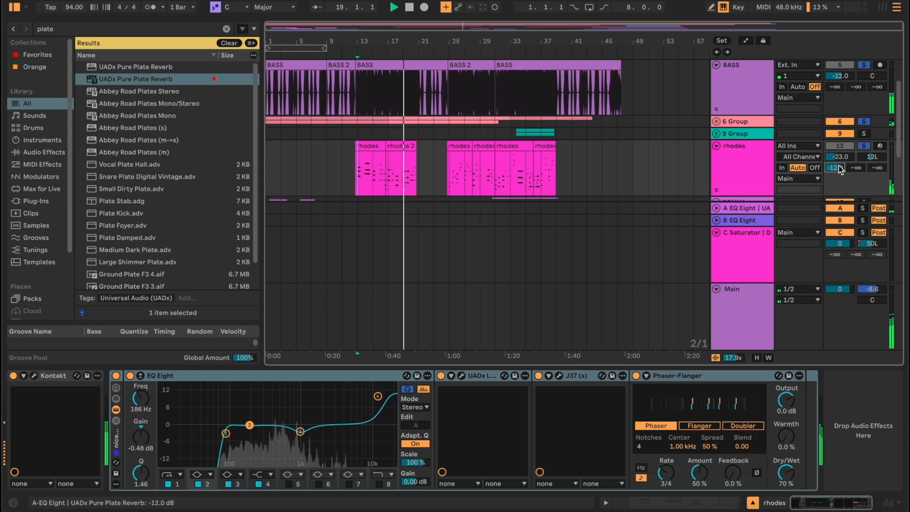
scroll(750, 161, "up", 3)
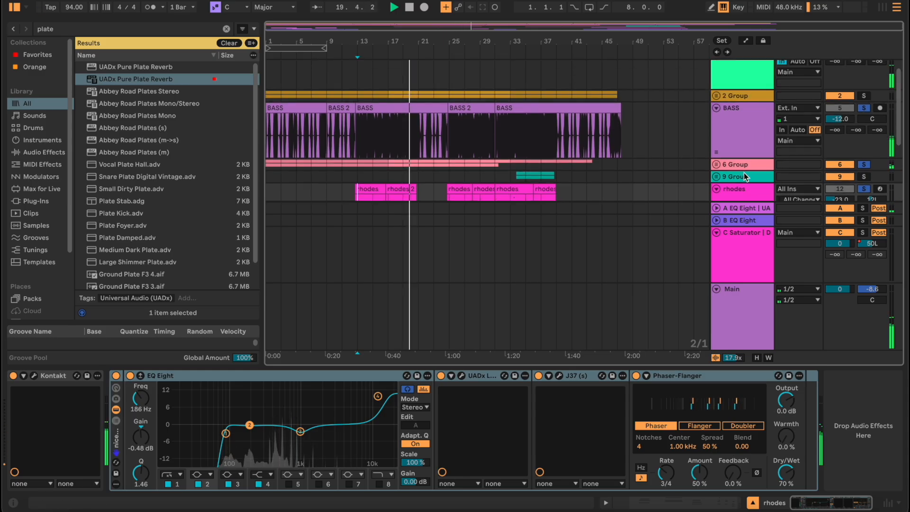
scroll(744, 168, "down", 3)
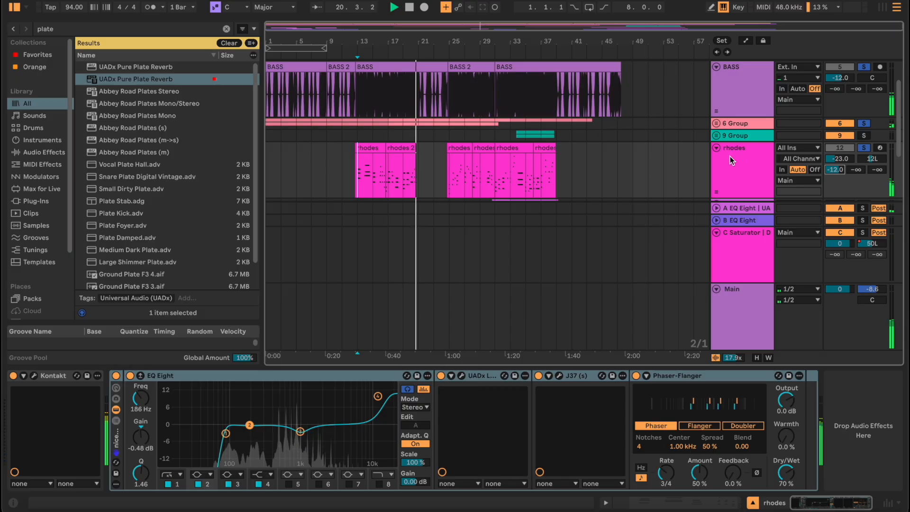
scroll(735, 155, "down", 4)
key("space")
left_click(864, 124)
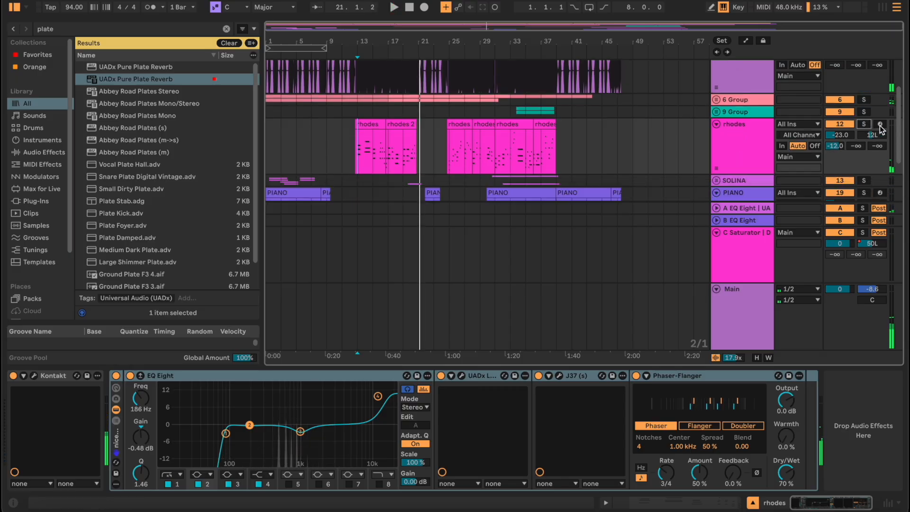
Unfold 9 Group, zoom in on its audio clips from bar 33, and play it back soloed
left_click(716, 112)
left_click(675, 144)
left_click(515, 180)
key("space")
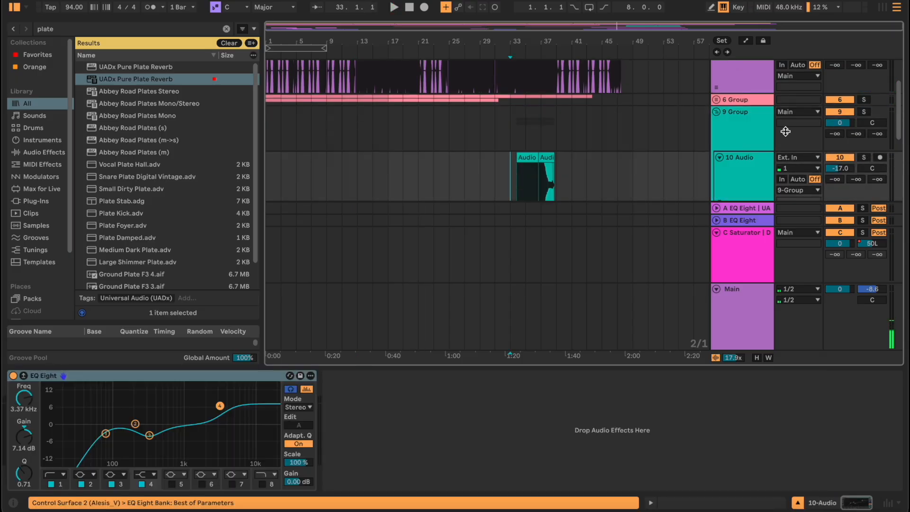
key("plus")
key("plus")
left_click(746, 136)
key("s")
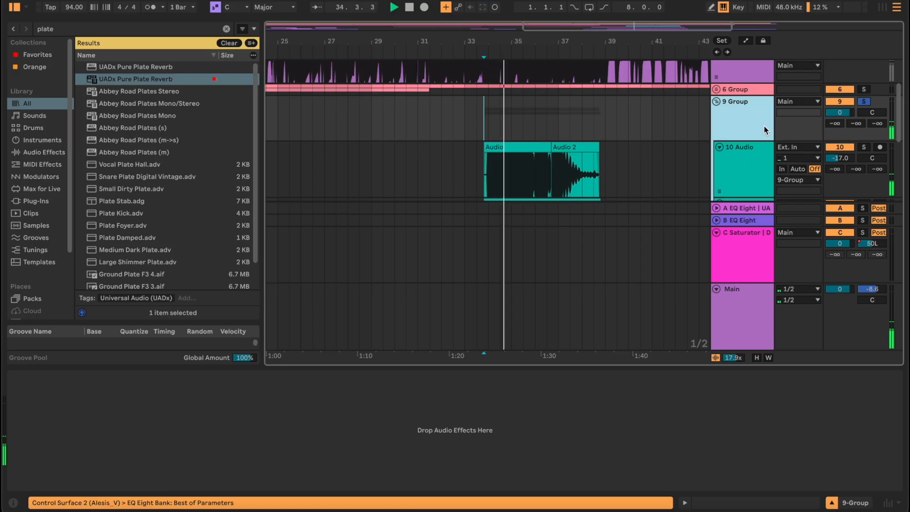
Play the soloed 9 Group from bar 34 and raise its send A to the plate reverb to -12.5 dB
scroll(484, 149, "up", 5)
left_click(501, 131)
key("space")
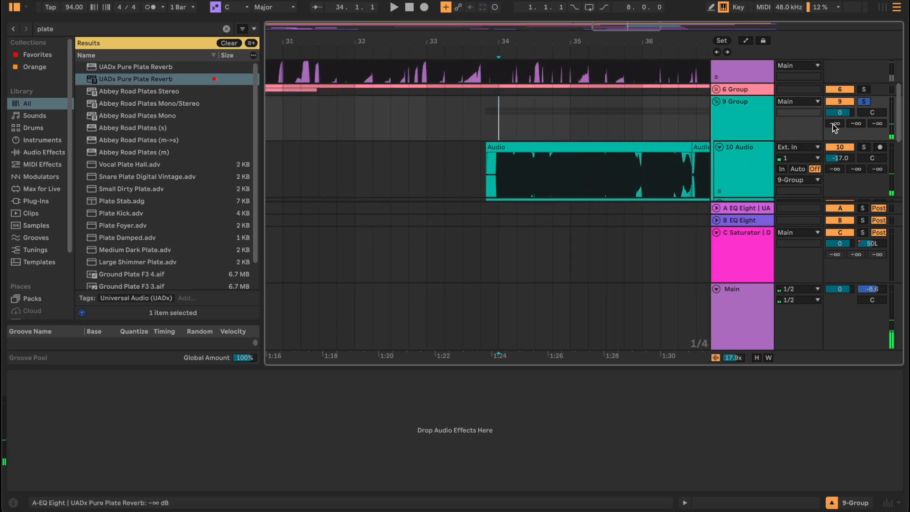
left_click_drag(832, 125, 832, 109)
key("space")
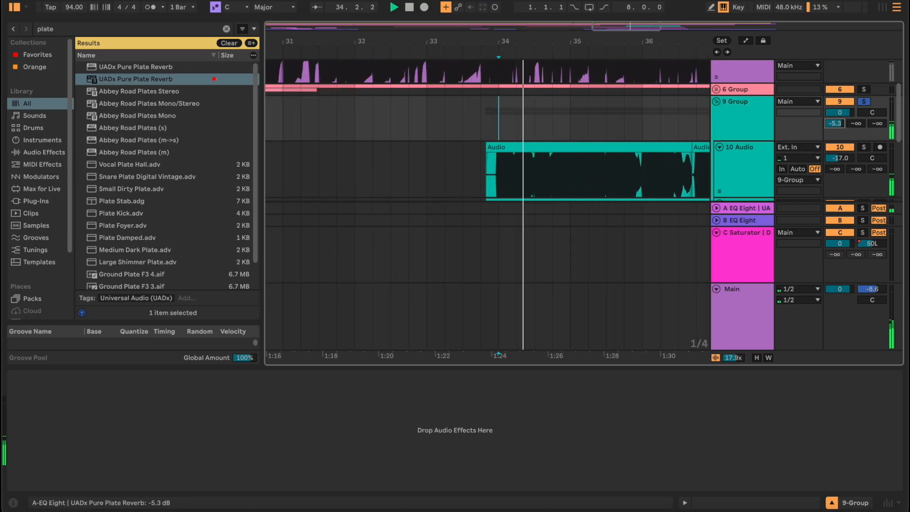
Lower the 11 Audio track's volume to -28.3 dB and stop playback
scroll(762, 156, "down", 3)
left_click(760, 113)
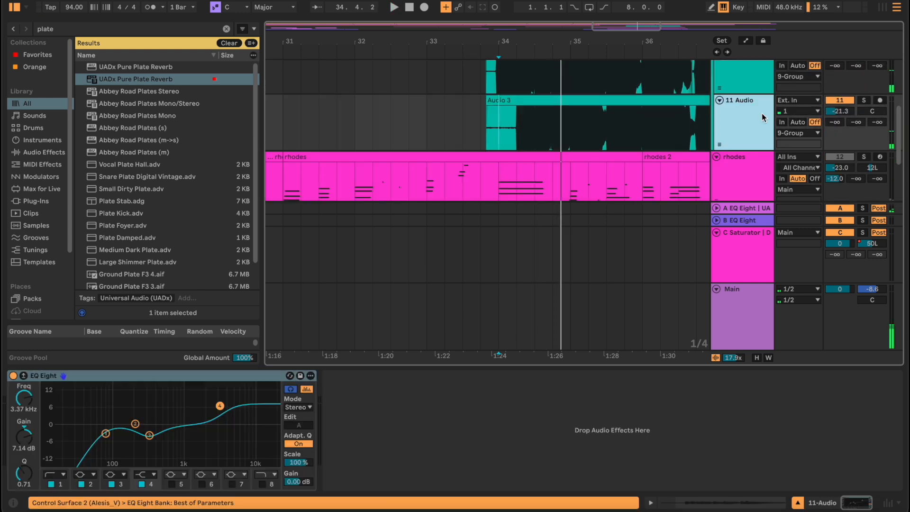
left_click_drag(834, 112, 843, 145)
key("space")
scroll(812, 127, "up", 2)
scroll(762, 144, "up", 3)
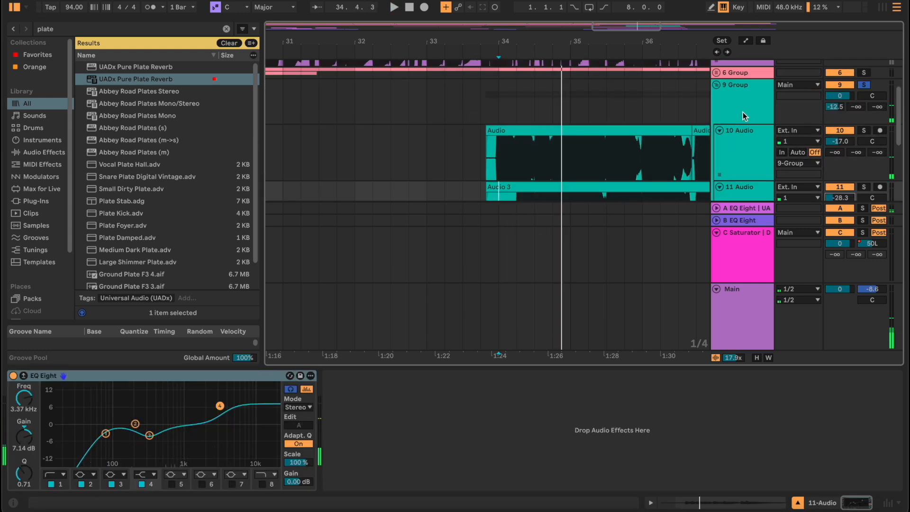
Search for "j37" and add the J37 (s) tape plug-in at the end of 9 Group's effects chain
left_click(743, 111)
left_click(755, 145)
key("ctrl+f")
type("j37")
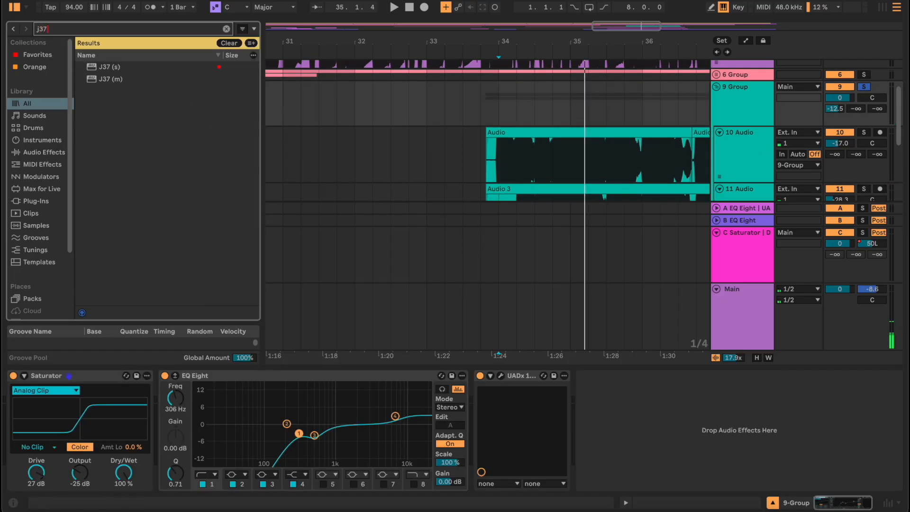
key("Down")
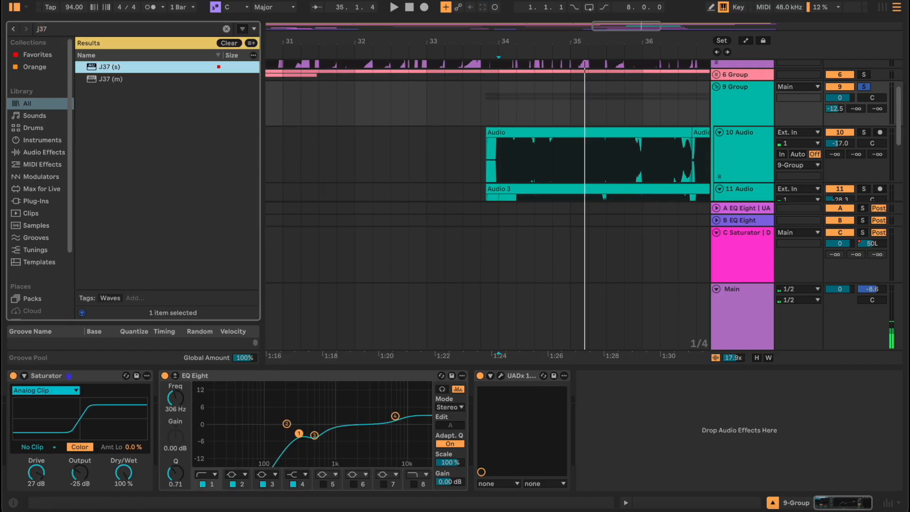
key("Return")
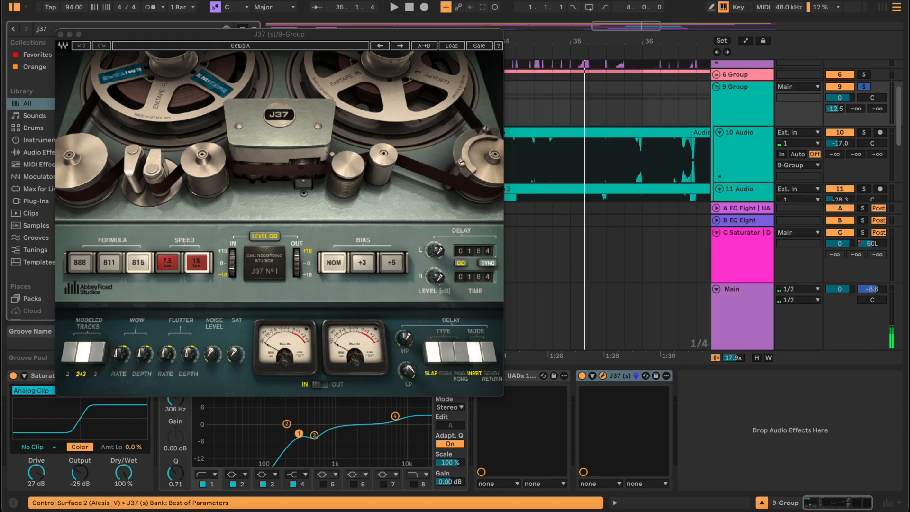
Set J37's delay times to 10 on the left and 20 on the right with linking off, and audition the result
left_click_drag(478, 282, 473, 313)
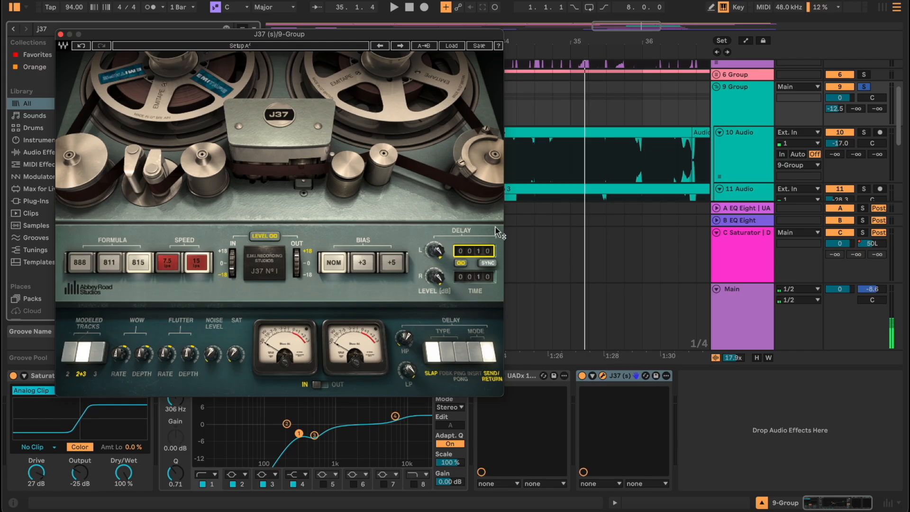
left_click(461, 263)
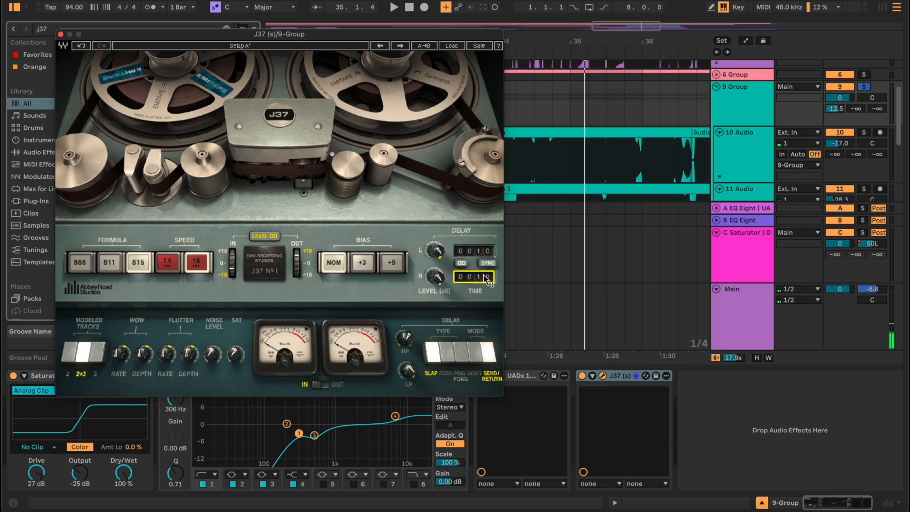
left_click(377, 276)
key("space")
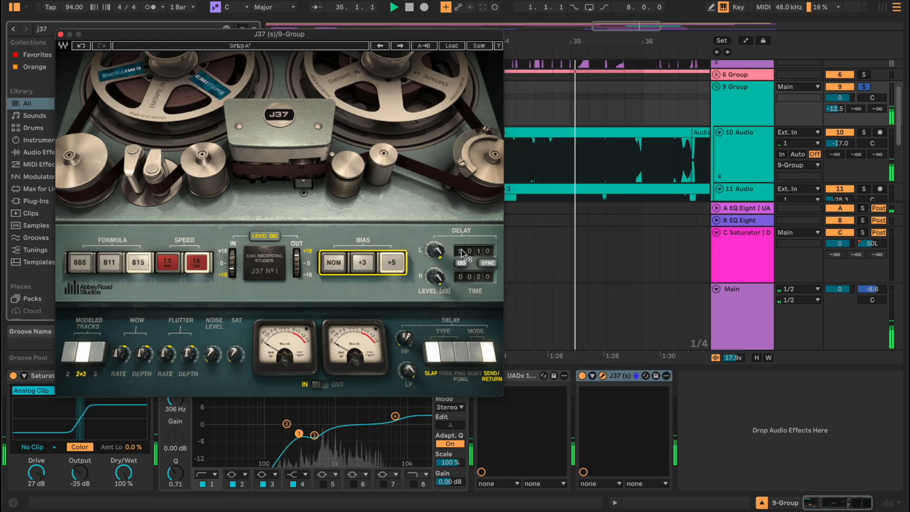
key("space")
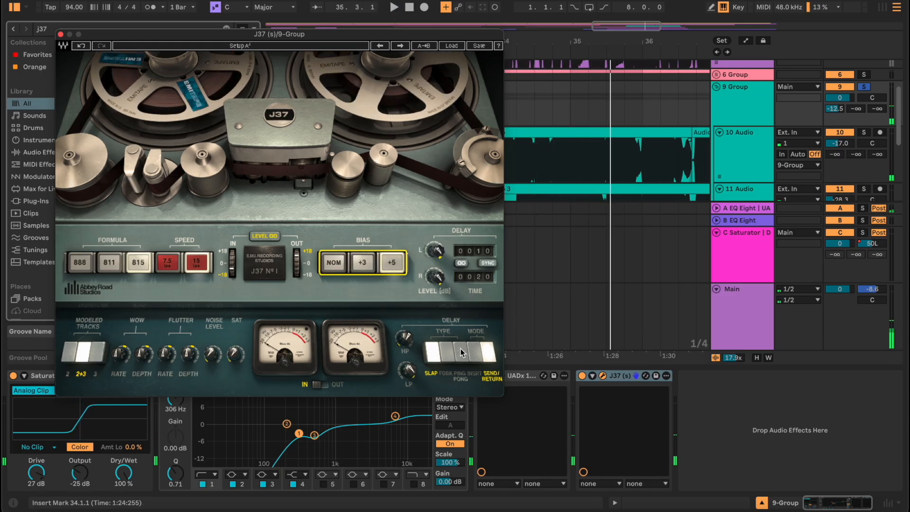
Switch J37's delay mode to Insert and adjust the linked left and right delay levels while auditioning 9 Group
left_click(474, 353)
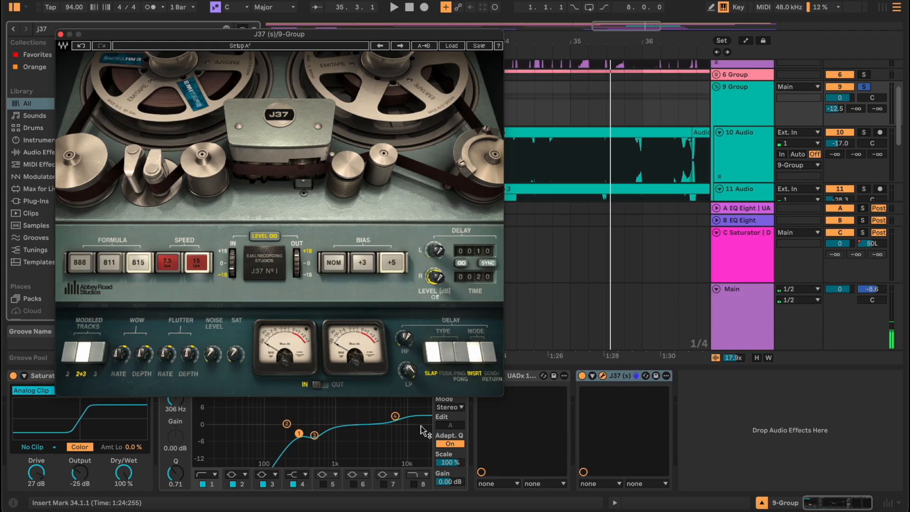
key("space")
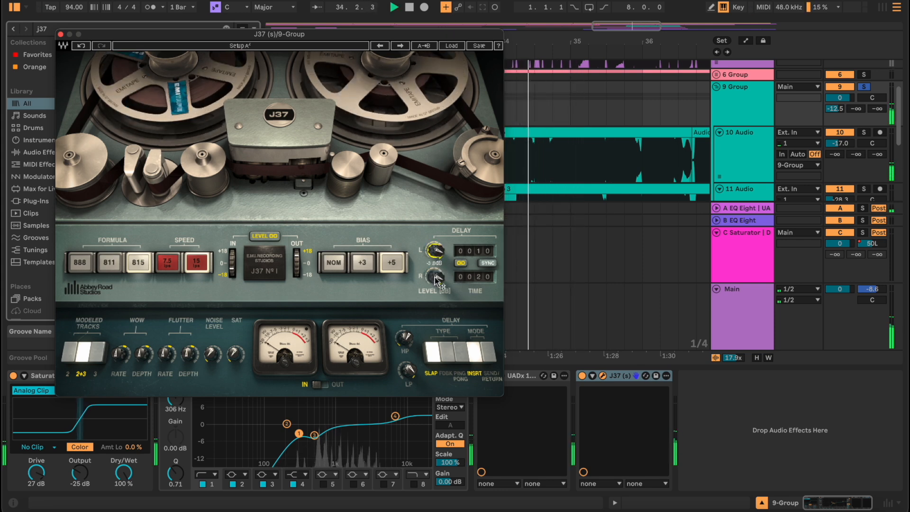
key("space")
Unsolo 9 Group and lower its volume to -2.0 dB while playing the full mix
left_click(863, 87)
key("space")
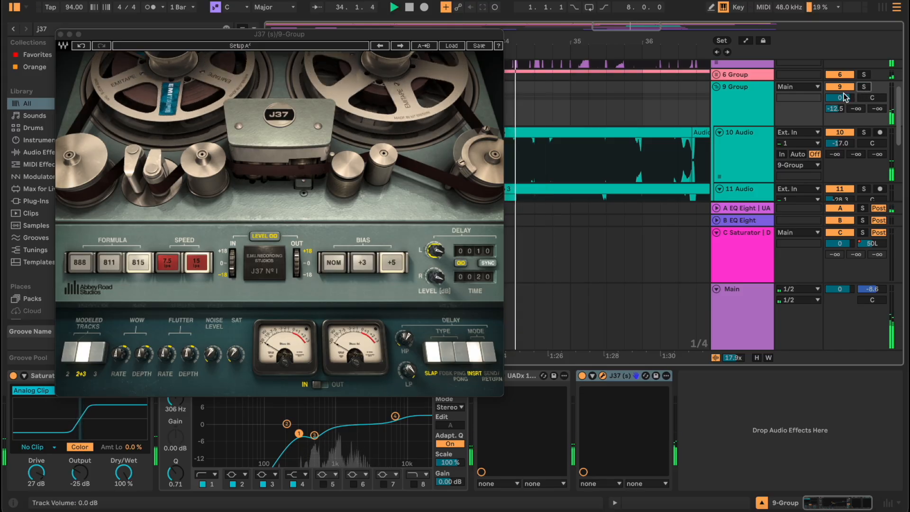
left_click_drag(838, 99, 827, 98)
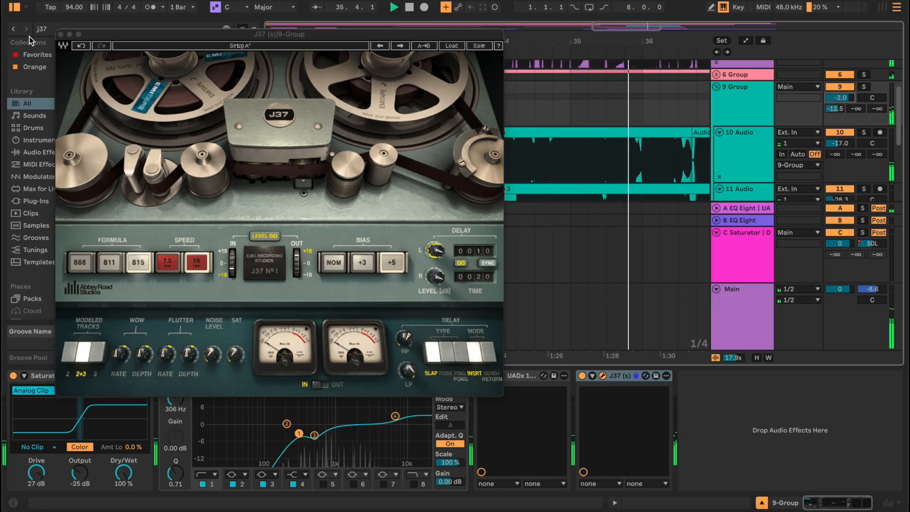
Solo the SOLINA group and examine the device chains of its solinaSOPHIE tracks 14 and 15 during playback
left_click(516, 114)
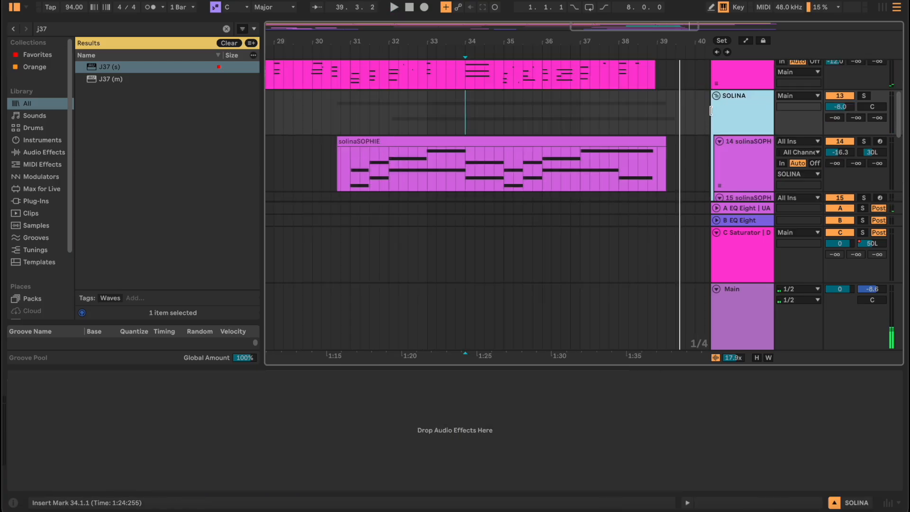
left_click(755, 89)
left_click_drag(835, 89, 835, 83)
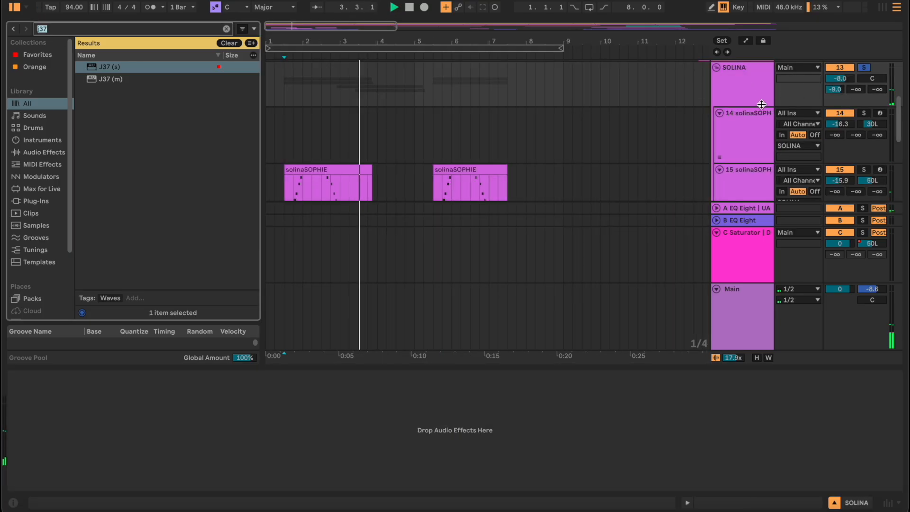
left_click(737, 146)
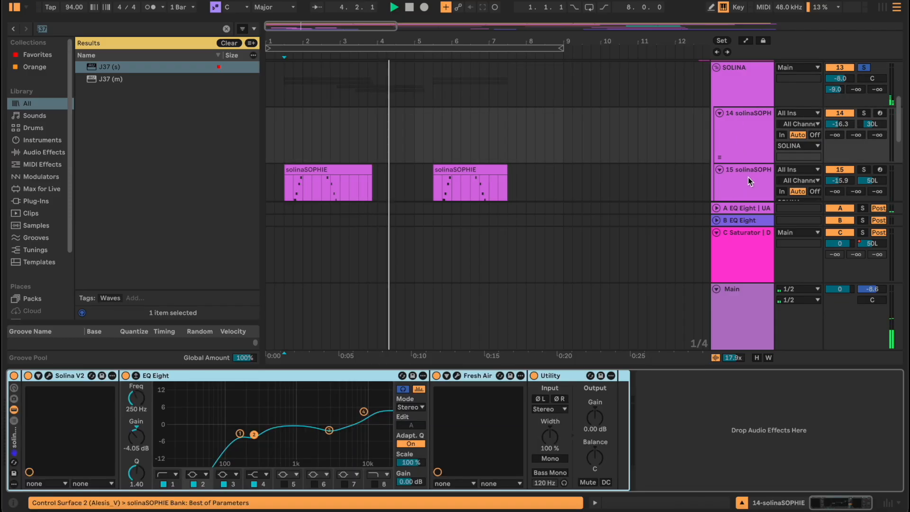
left_click(747, 178)
left_click(739, 149)
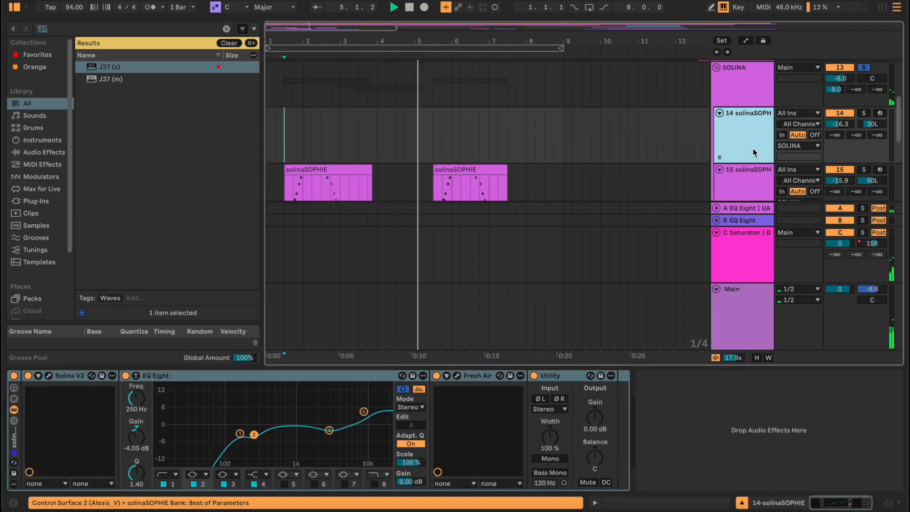
scroll(739, 166, "down", 1)
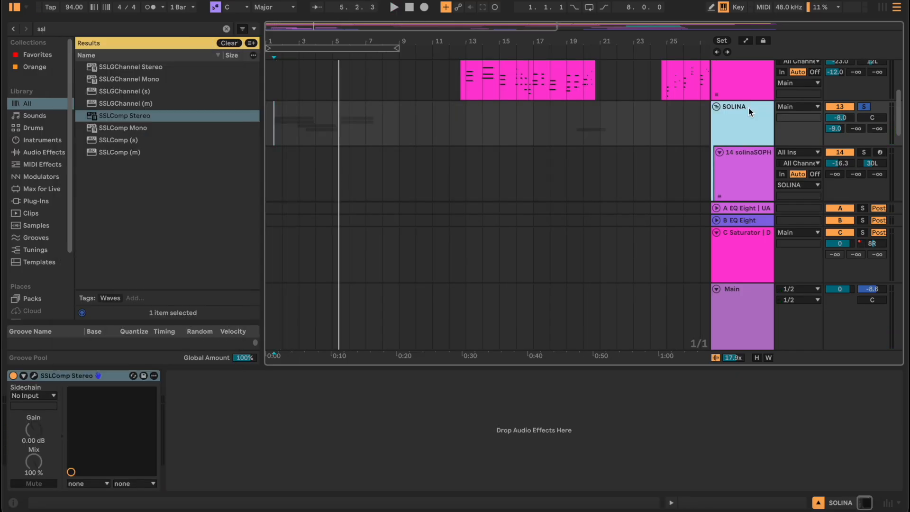
Search for "abbey", add Abbey Road Saturator Stereo after SSLComp Stereo on the SOLINA group, and open its plug-in window
key("x")
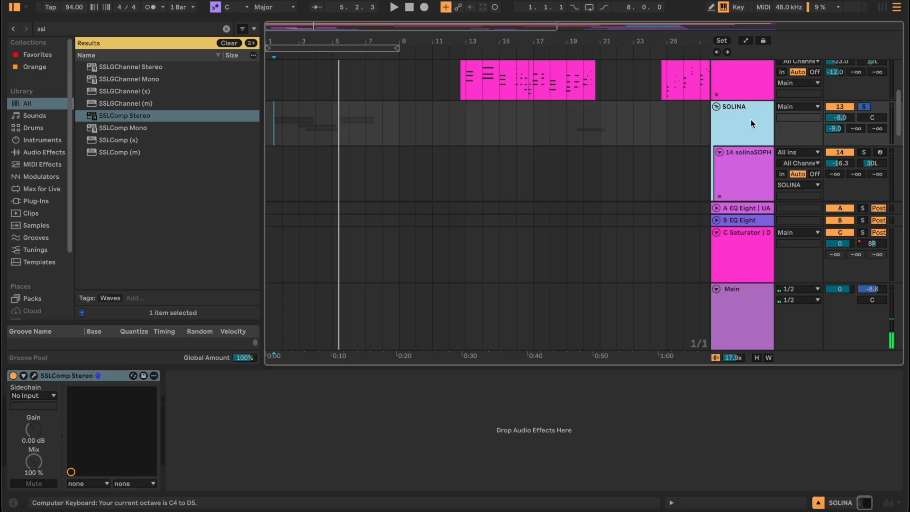
key("ctrl+f")
type("abbey")
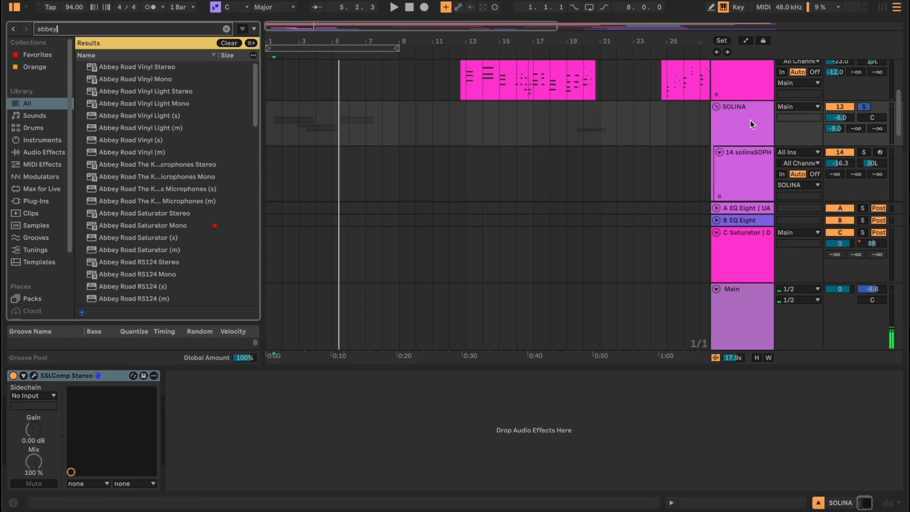
left_click_drag(161, 217, 247, 459)
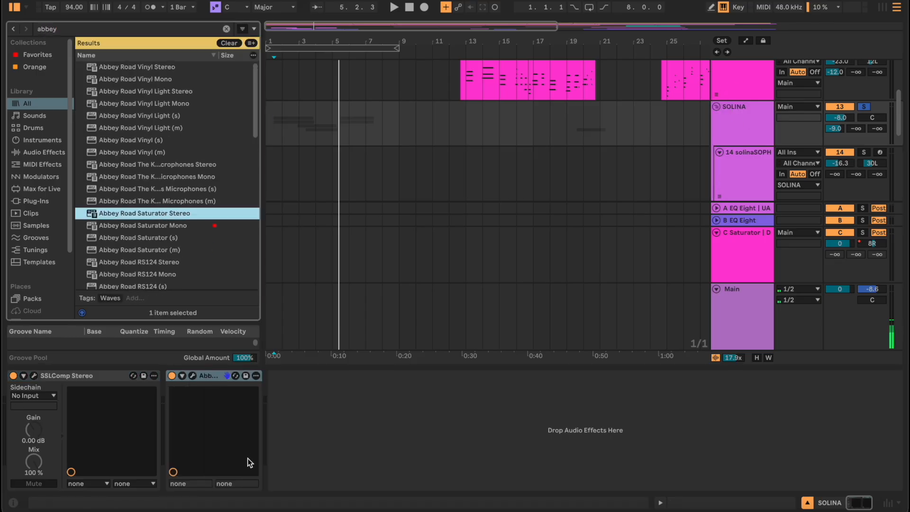
left_click(194, 376)
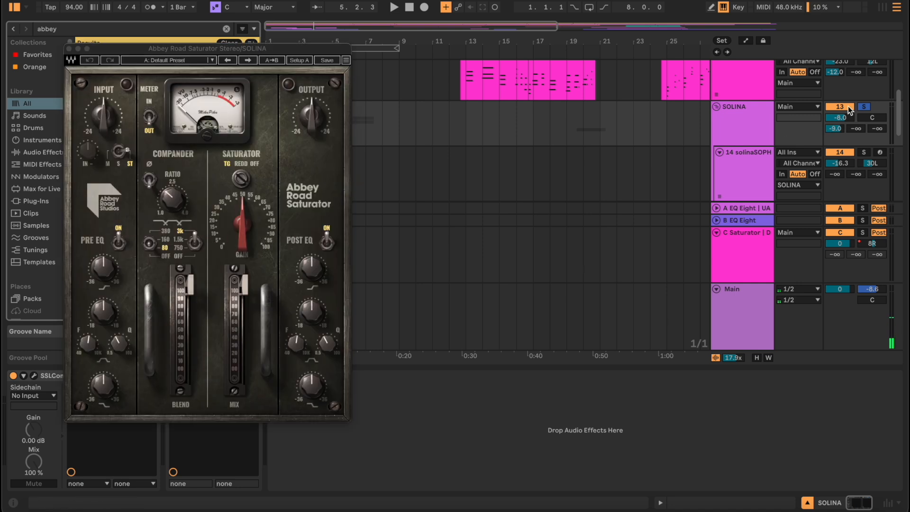
Lower the Abbey Road Saturator's Blend and Mix and adjust its Output while auditioning SOLINA, then close the plug-in window
key("space")
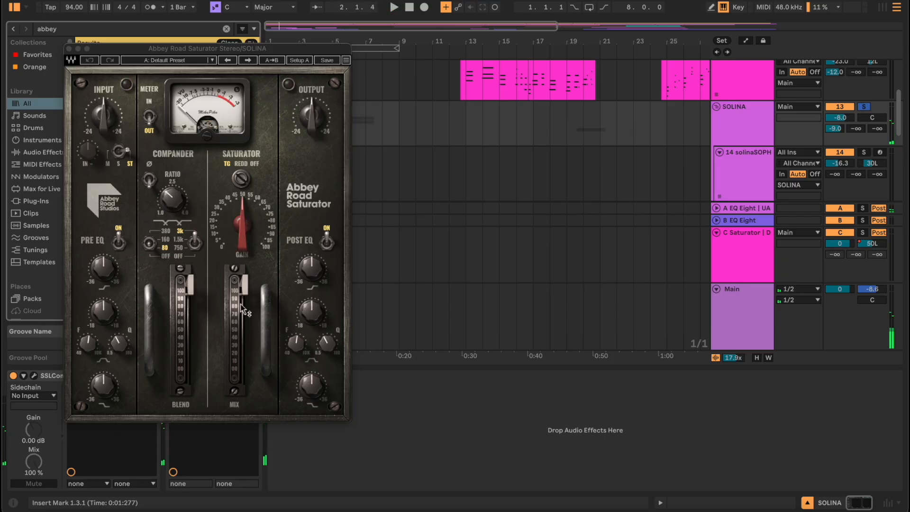
left_click_drag(242, 308, 241, 310)
left_click_drag(244, 303, 244, 312)
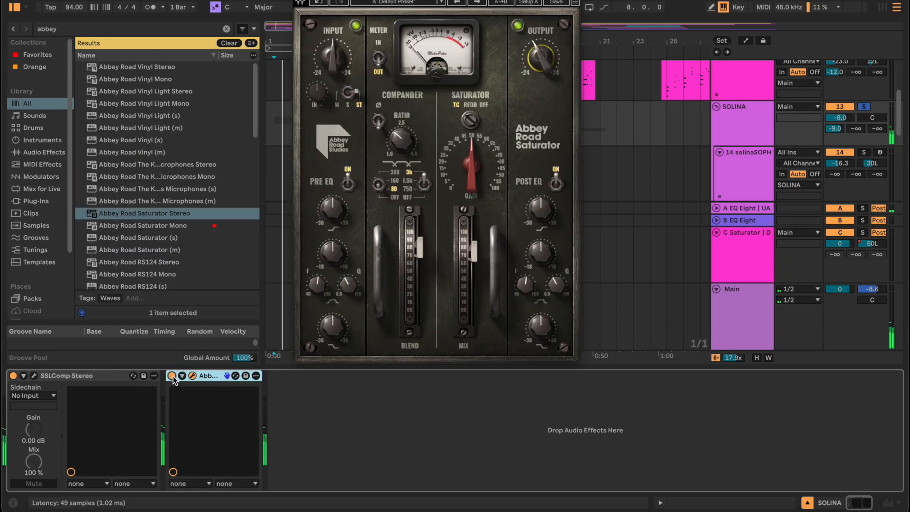
left_click(305, 2)
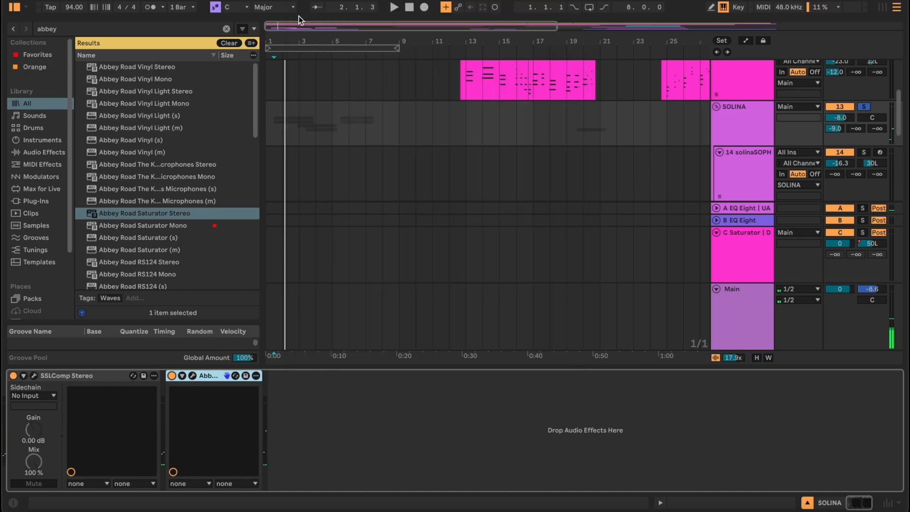
Unsolo the SOLINA group and play the full mix from bar 31
left_click(757, 122)
key("space")
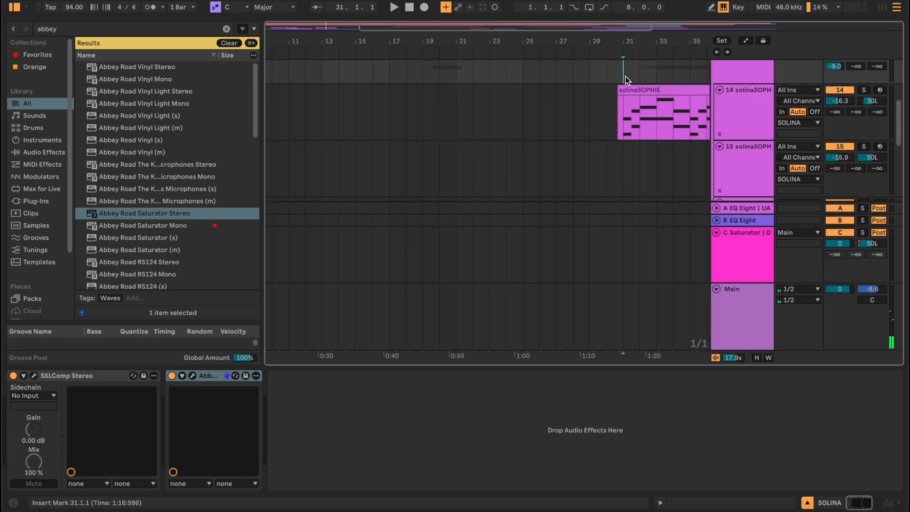
key("space")
scroll(699, 99, "up", 1)
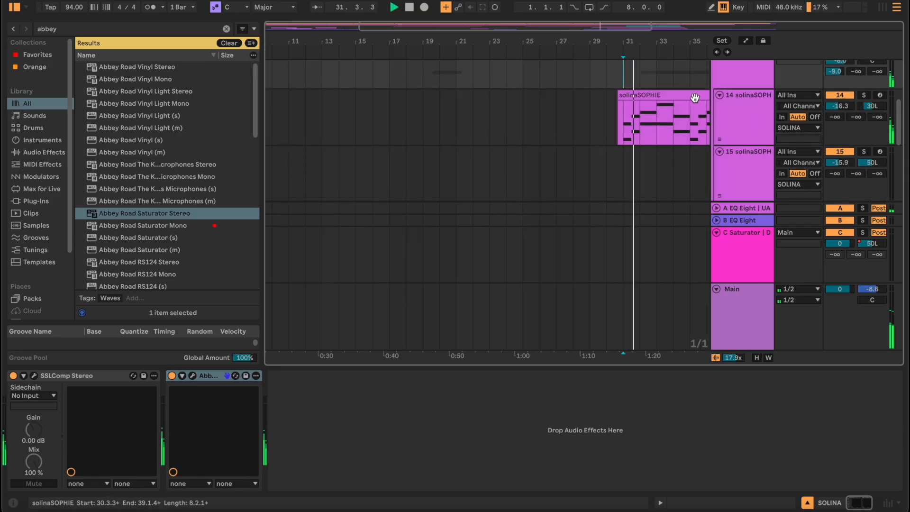
scroll(694, 98, "up", 1)
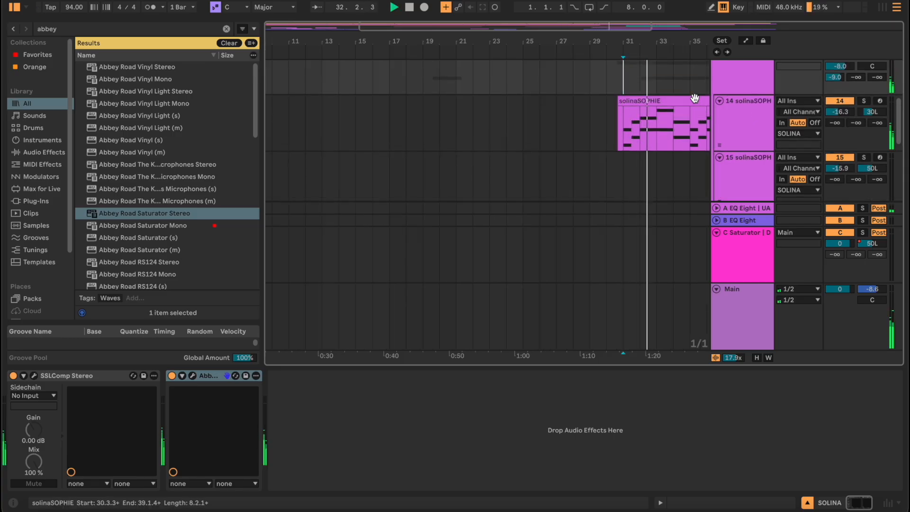
scroll(747, 111, "up", 4)
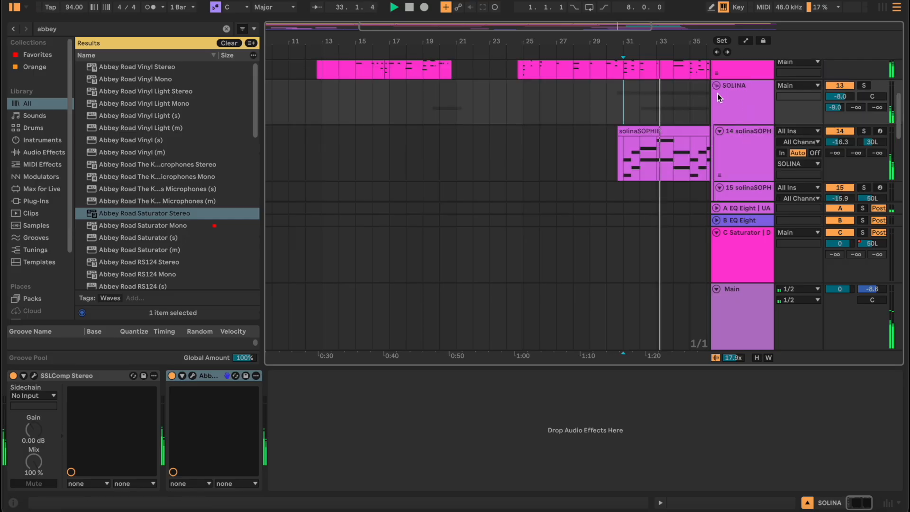
Fold the SOLINA group and examine the device chains of the PIANO and rhodes tracks
scroll(716, 90, "down", 5)
scroll(742, 127, "down", 3)
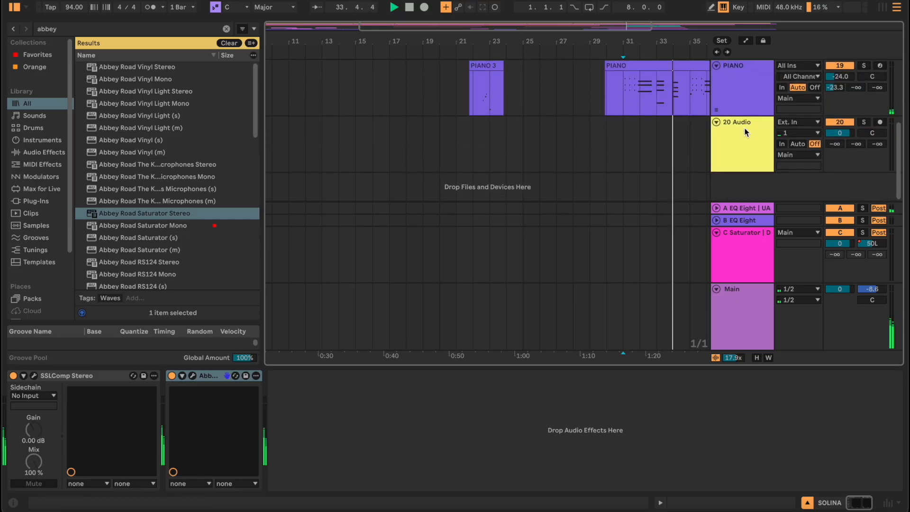
scroll(630, 132, "down", 5)
scroll(656, 127, "up", 4)
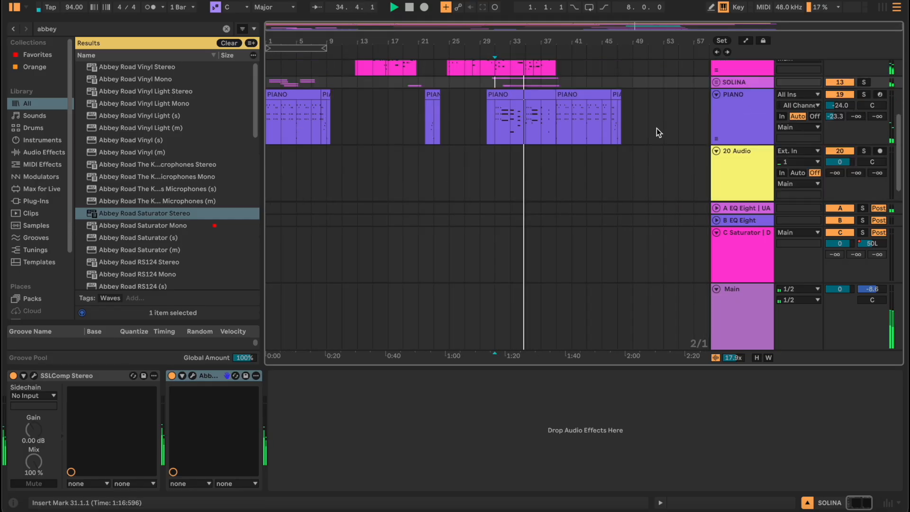
left_click(746, 115)
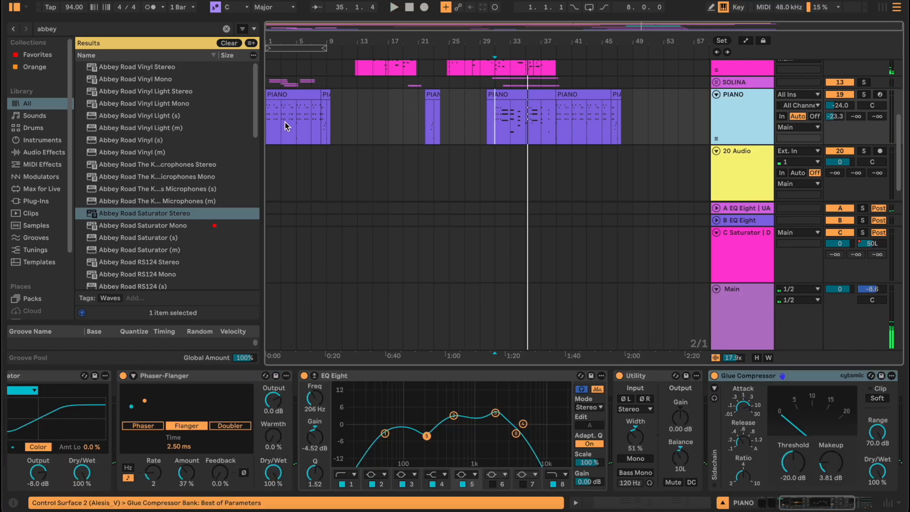
left_click(286, 121)
left_click(863, 95)
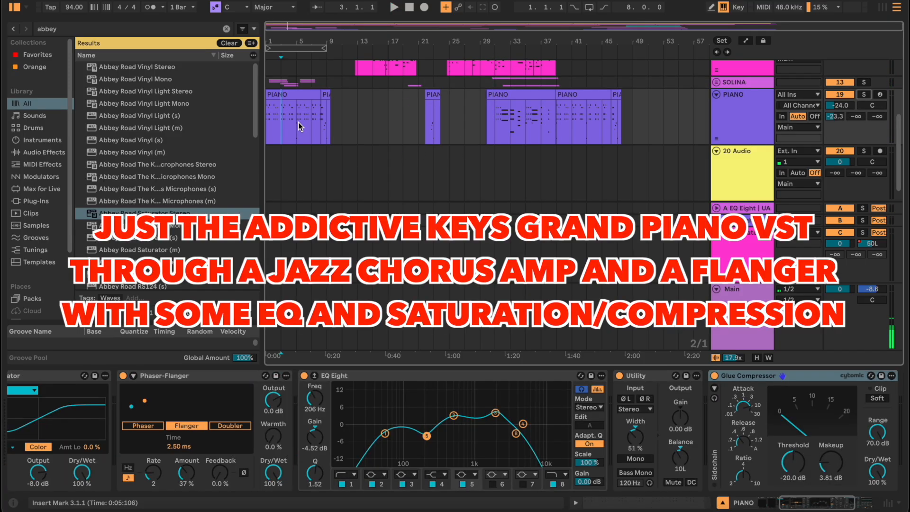
scroll(295, 116, "up", 5)
scroll(297, 124, "down", 5)
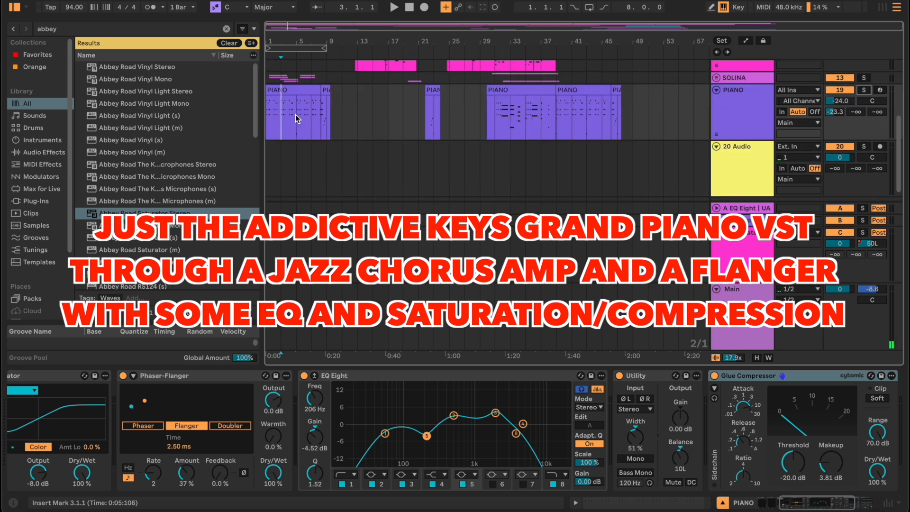
scroll(737, 86, "up", 2)
left_click(734, 101)
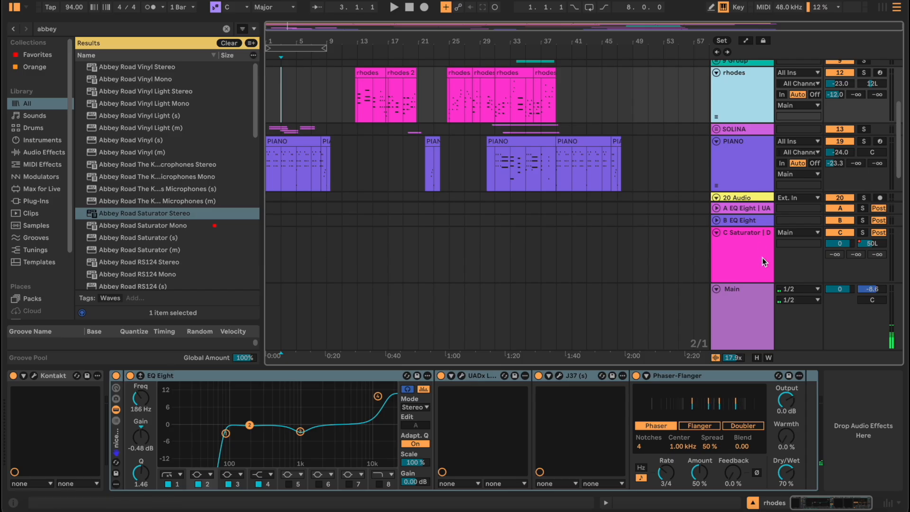
Search for "ssl", add SSLComp Stereo to the Main track, and open its plug-in window
left_click(743, 301)
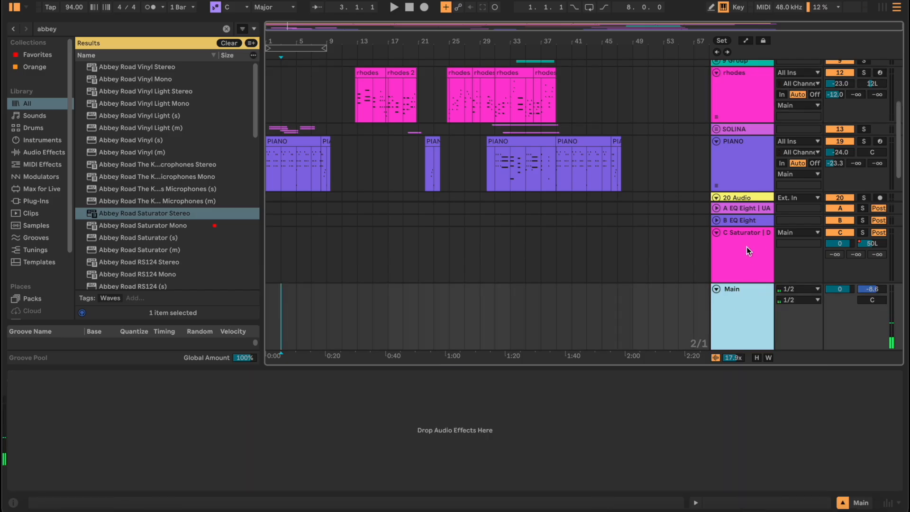
key("ctrl+f")
type("ssl")
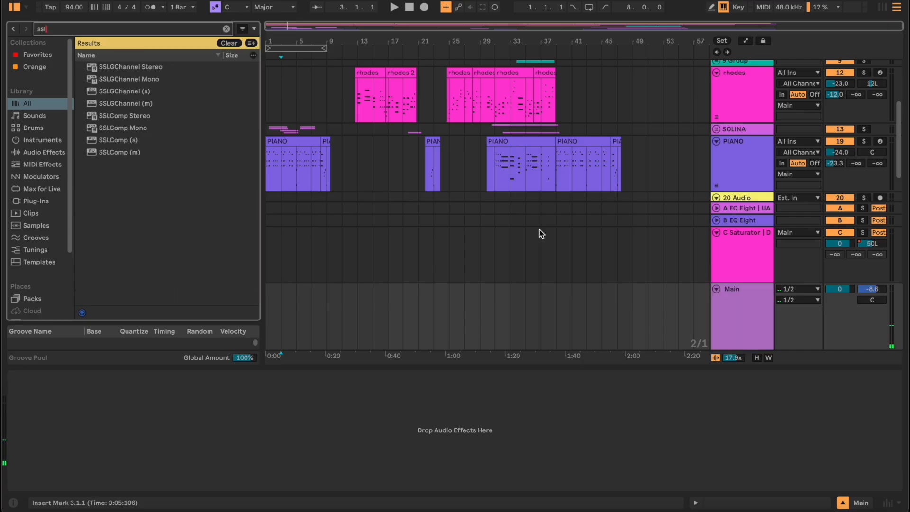
double_click(133, 115)
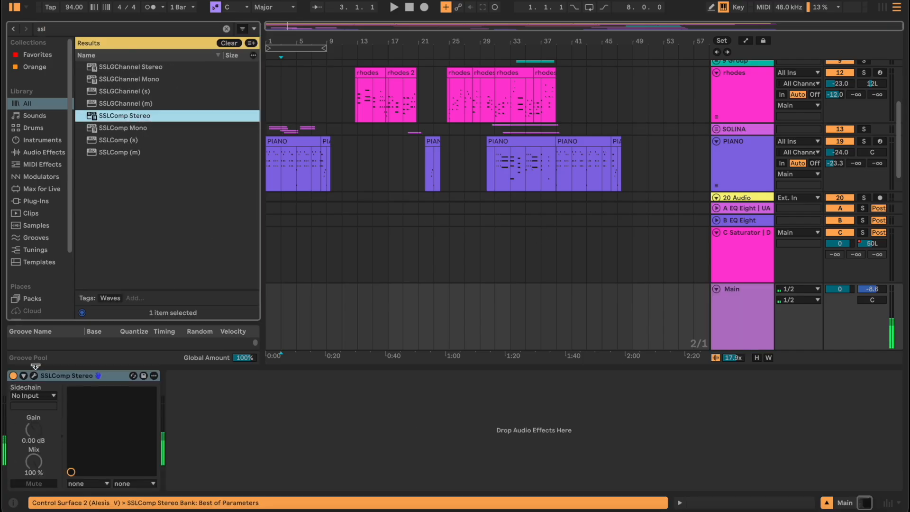
left_click(34, 375)
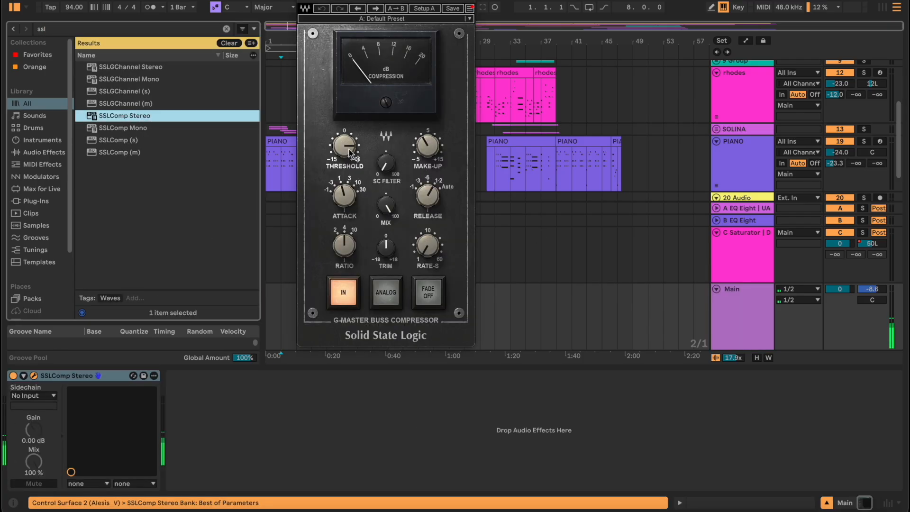
Slow SSLComp's attack, shorten its release, lower its threshold, enable Analog, and compare the Main track with the compressor bypassed
left_click_drag(345, 196, 345, 188)
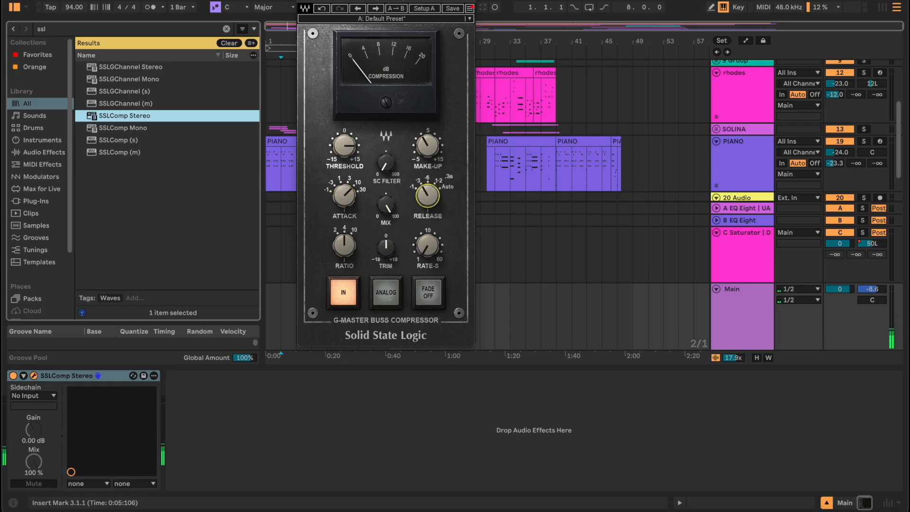
left_click(386, 290)
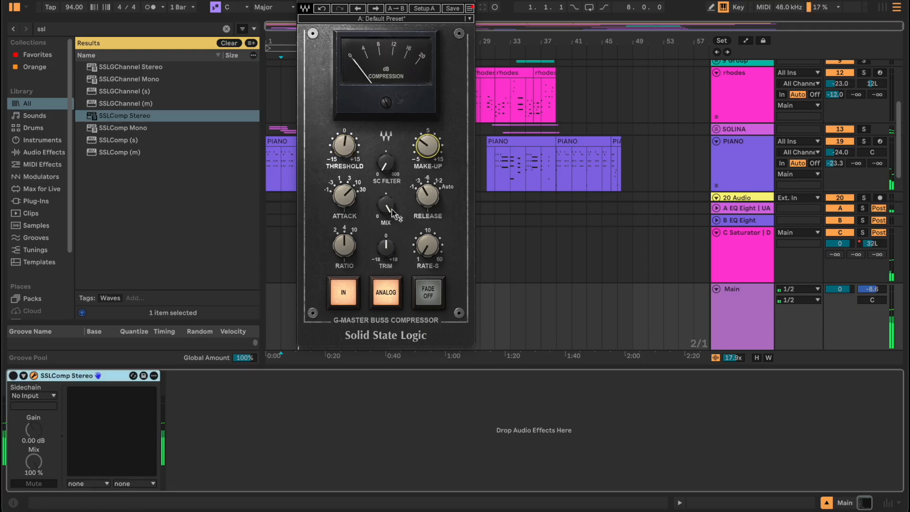
left_click(13, 375)
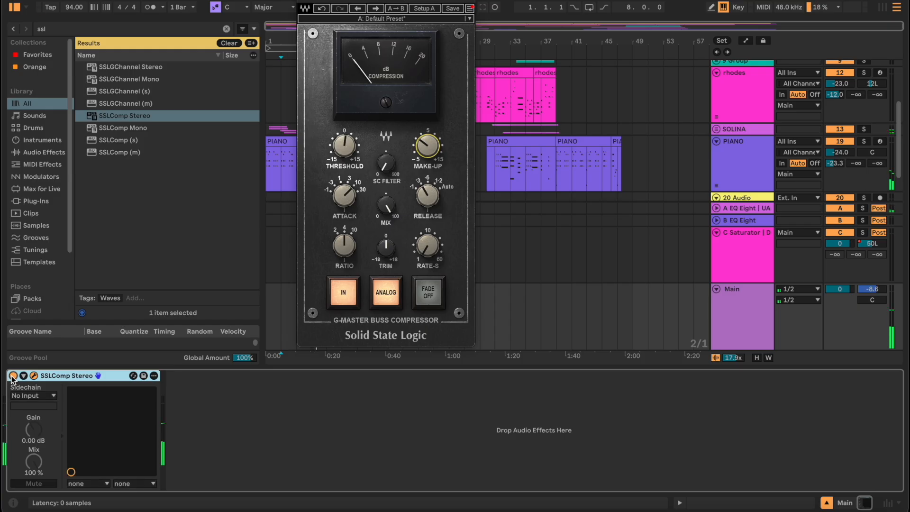
left_click(304, 4)
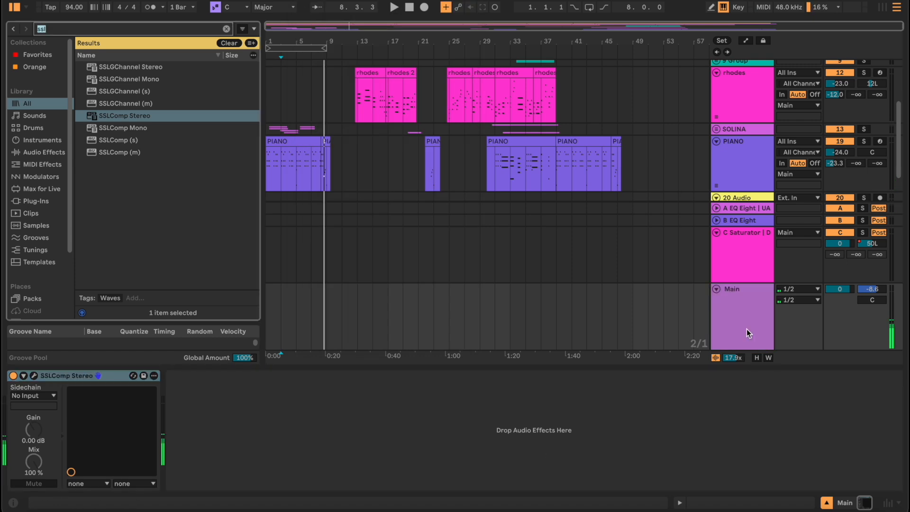
Search for "kramer", add Kramer Tape Stereo after SSLComp Stereo on the Main track, and open its plug-in window
type("kramer")
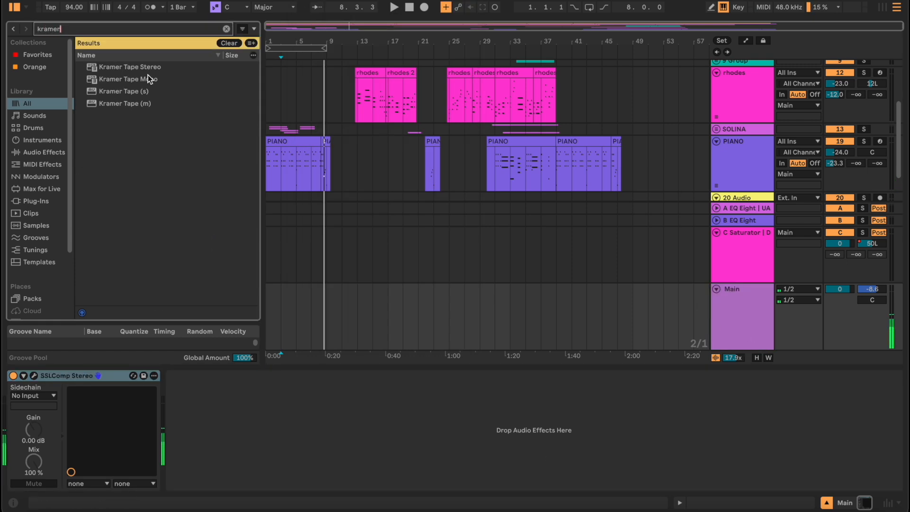
left_click_drag(147, 70, 224, 462)
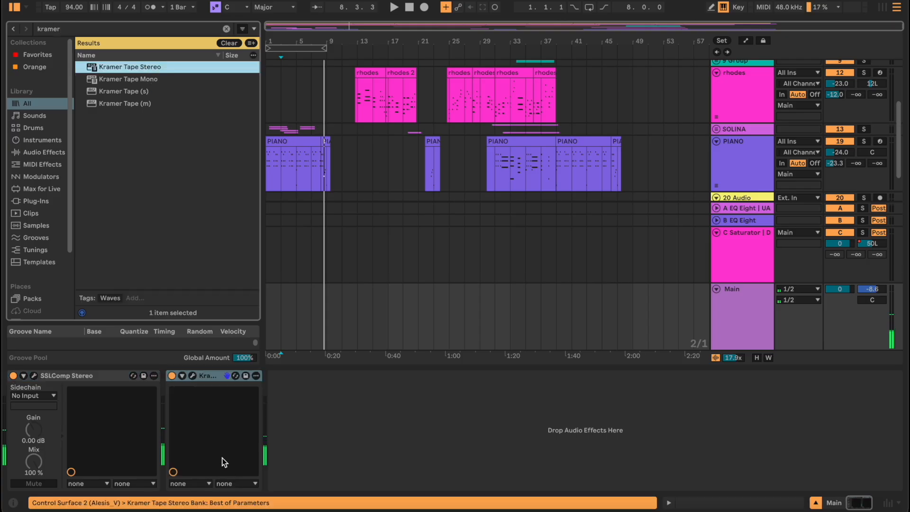
left_click(194, 375)
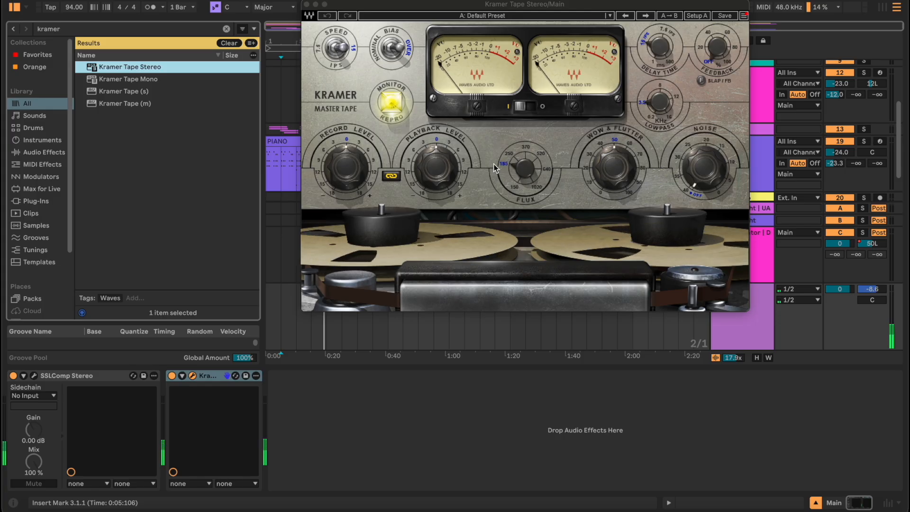
Compare the Main track with Kramer Tape Stereo bypassed, adjust the tape's record level, and close its plug-in window
left_click_drag(408, 5, 289, 6)
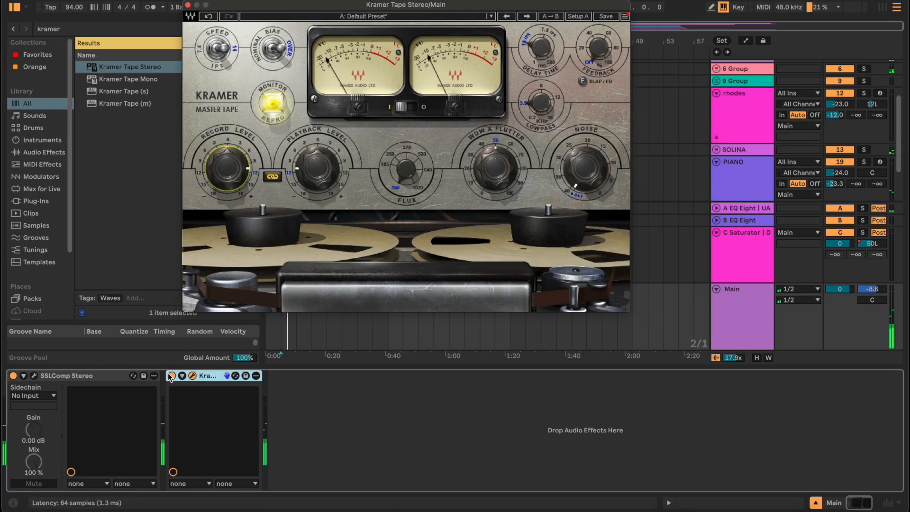
left_click(171, 376)
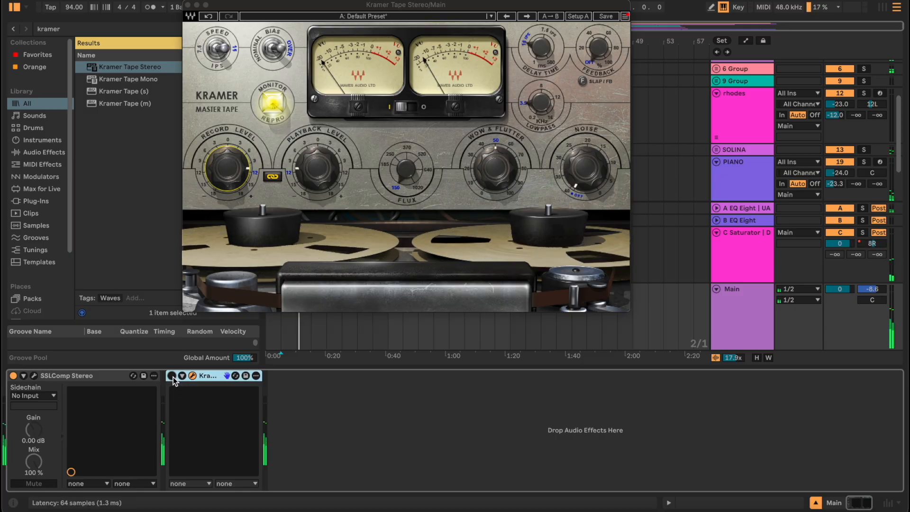
left_click(172, 376)
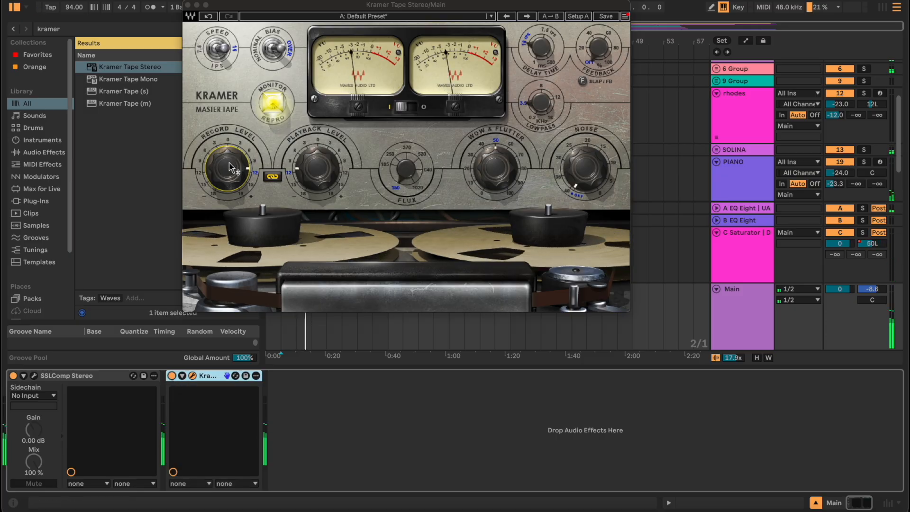
left_click_drag(231, 167, 231, 161)
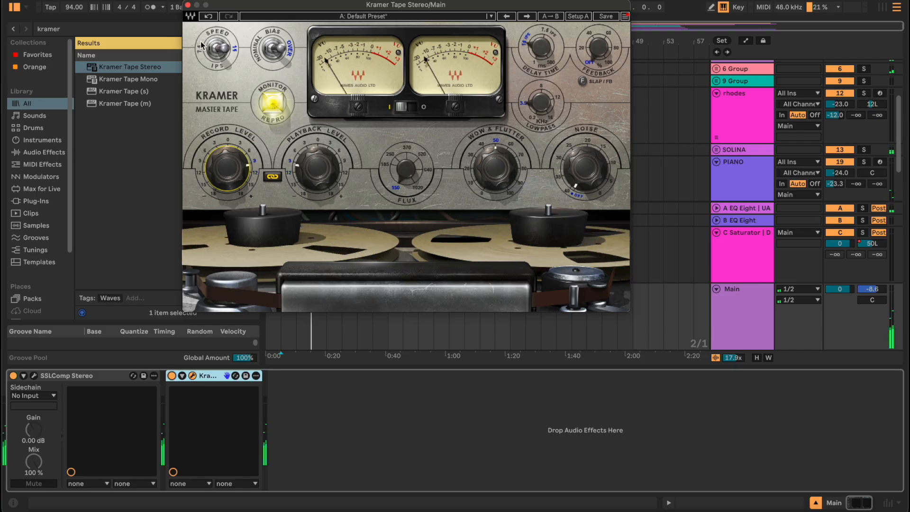
left_click(188, 5)
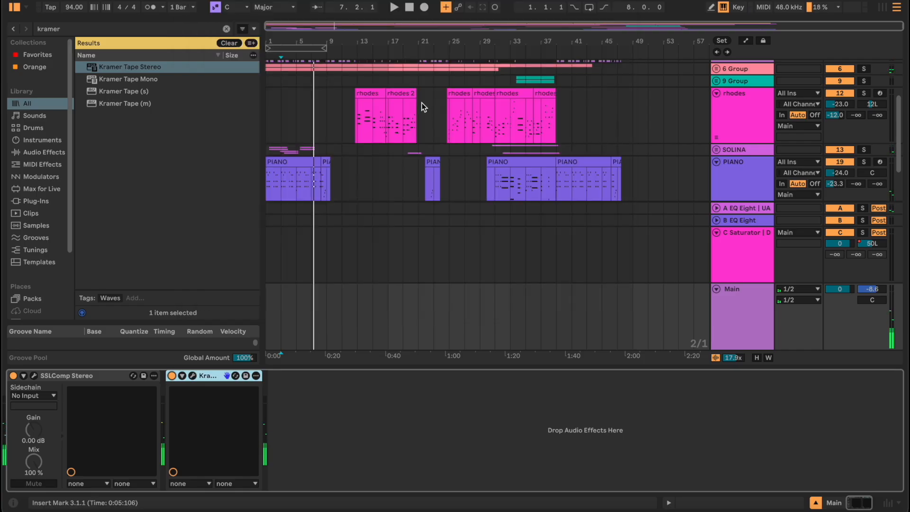
Fold the C return track and the Main track, and place the insert marker at bar 1 on the 20 Audio track
key("ctrl+t")
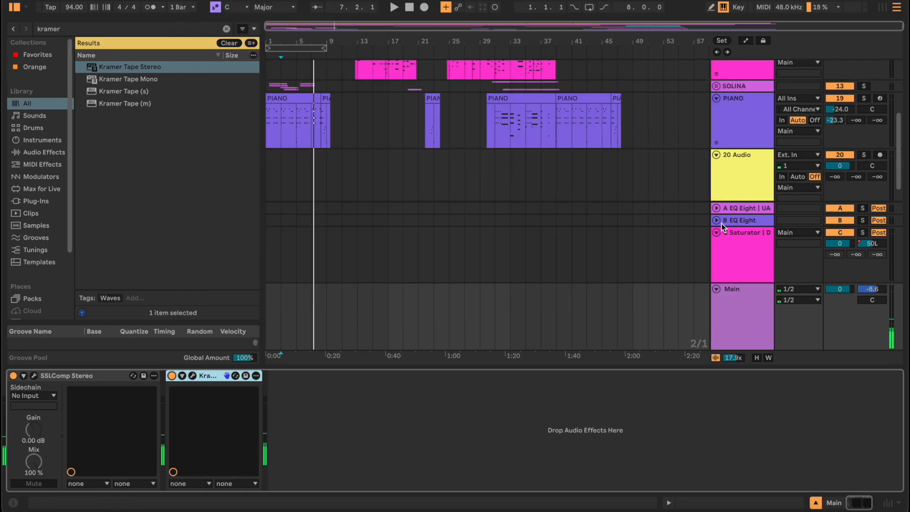
left_click(716, 290)
left_click(716, 286)
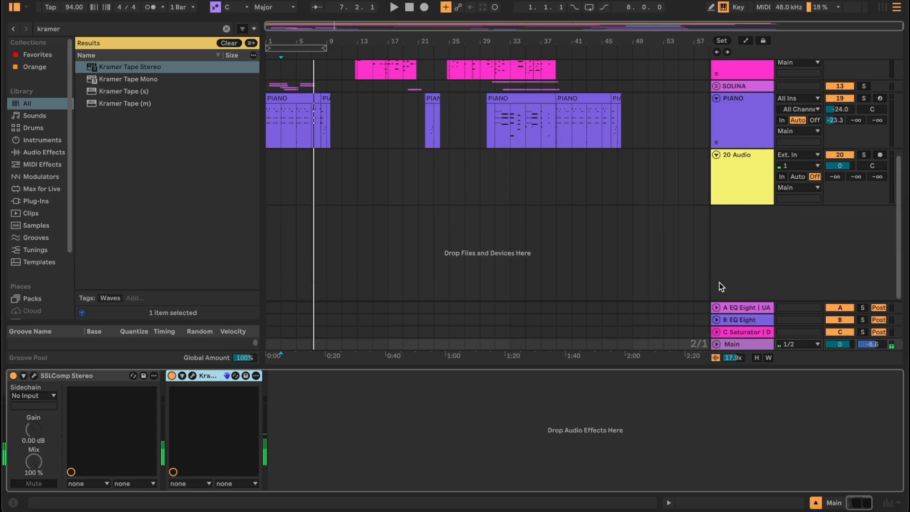
left_click(317, 169)
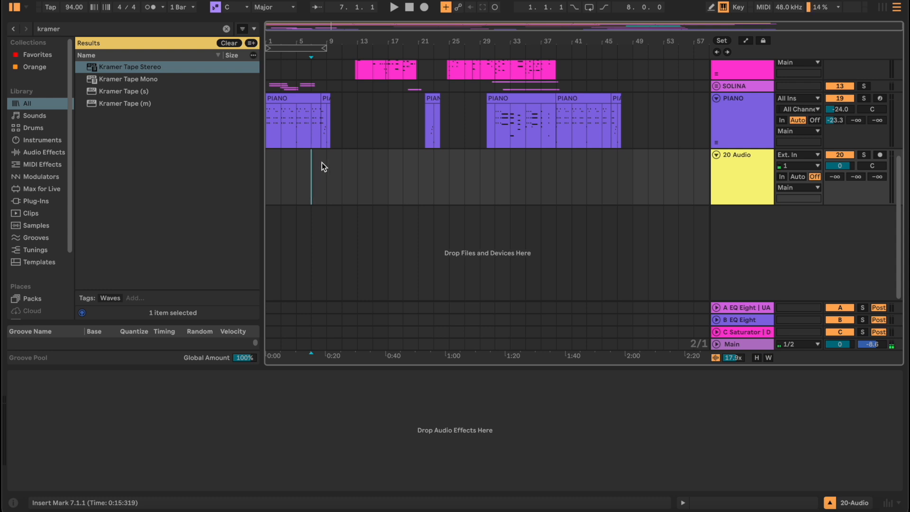
left_click(268, 171)
Examine the device chains of the PIANO, SOLINA, rhodes, 2 Group and 1 Audio tracks, and play the arrangement from bar 1
scroll(704, 167, "up", 1)
scroll(748, 160, "up", 4)
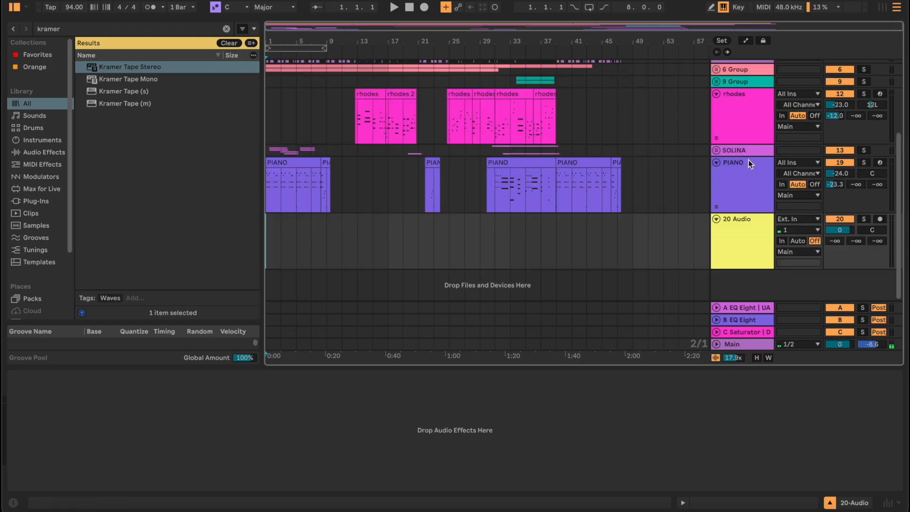
left_click(741, 211)
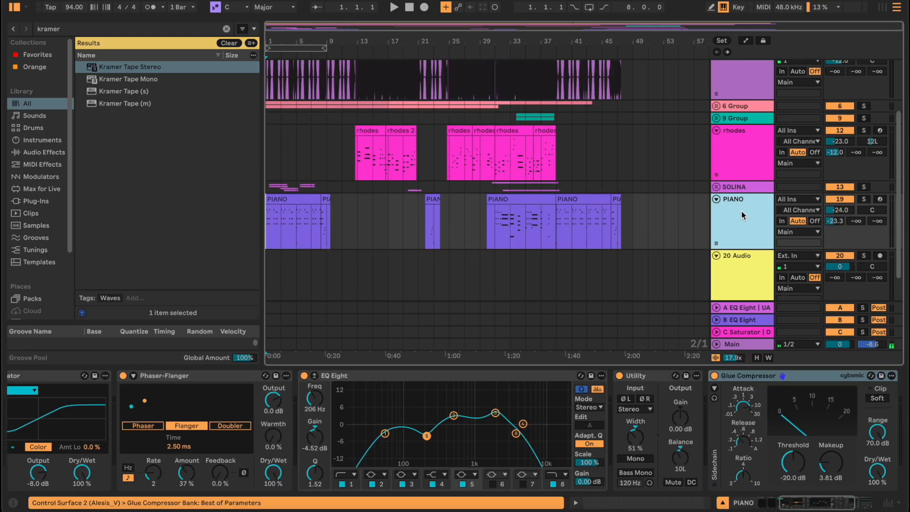
left_click(756, 186)
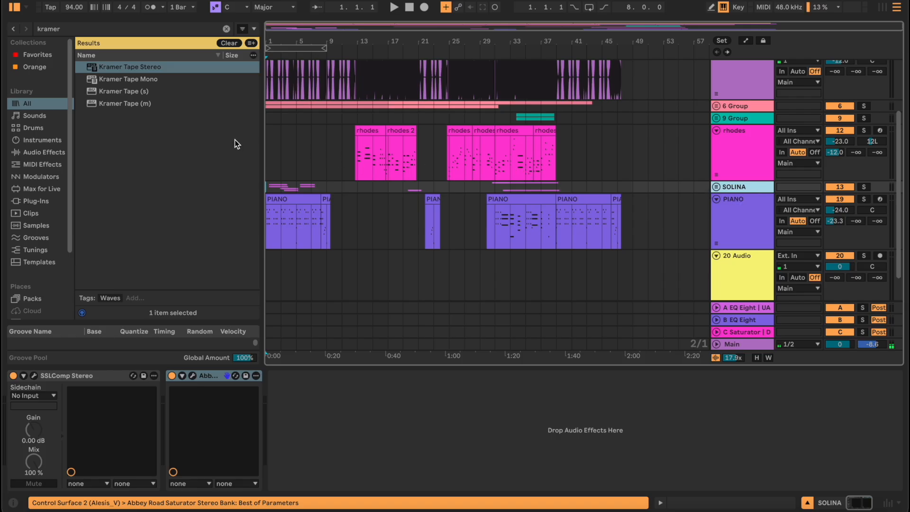
left_click(268, 150)
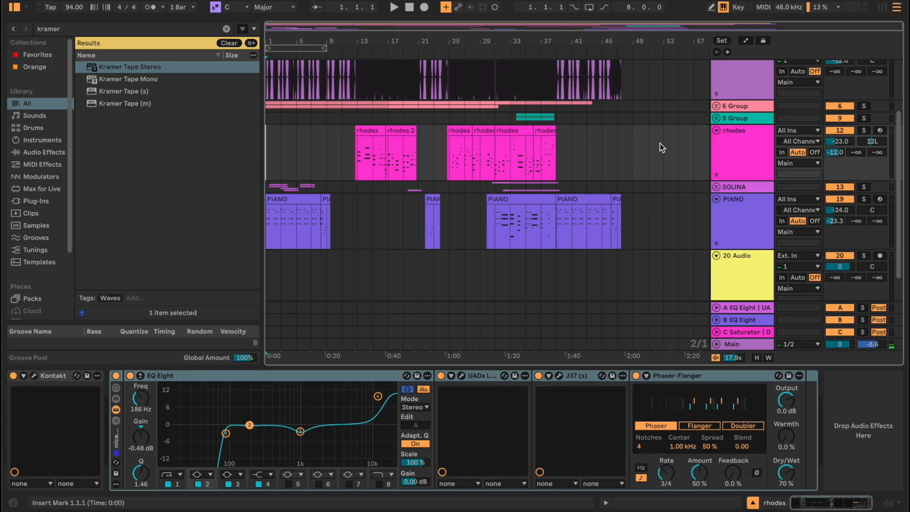
scroll(607, 163, "up", 3)
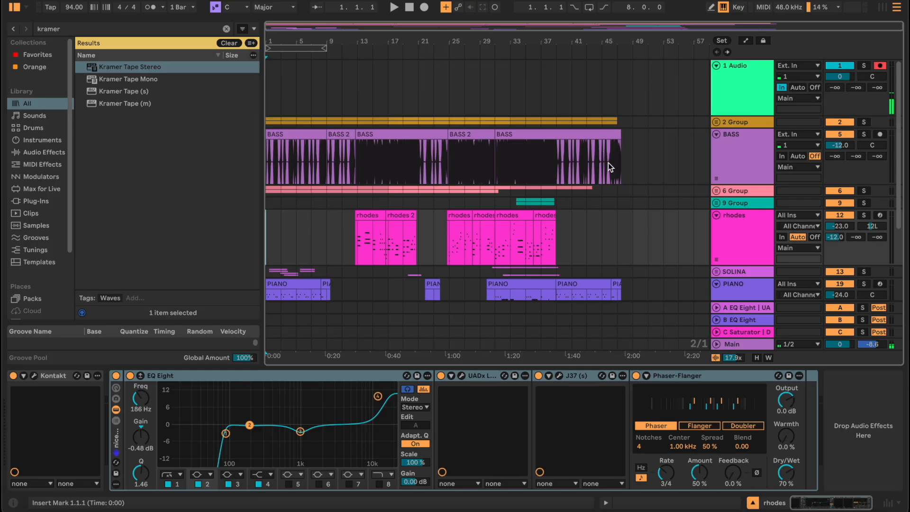
left_click(739, 123)
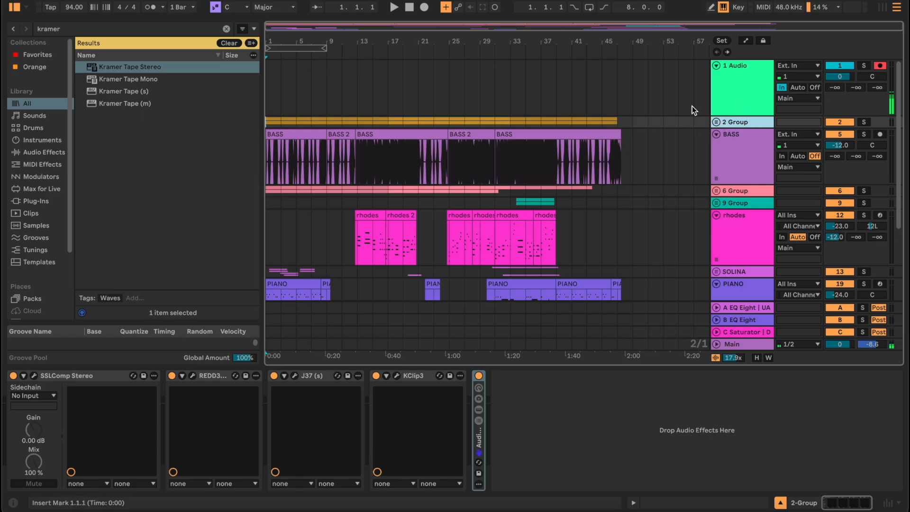
left_click(726, 76)
key("space")
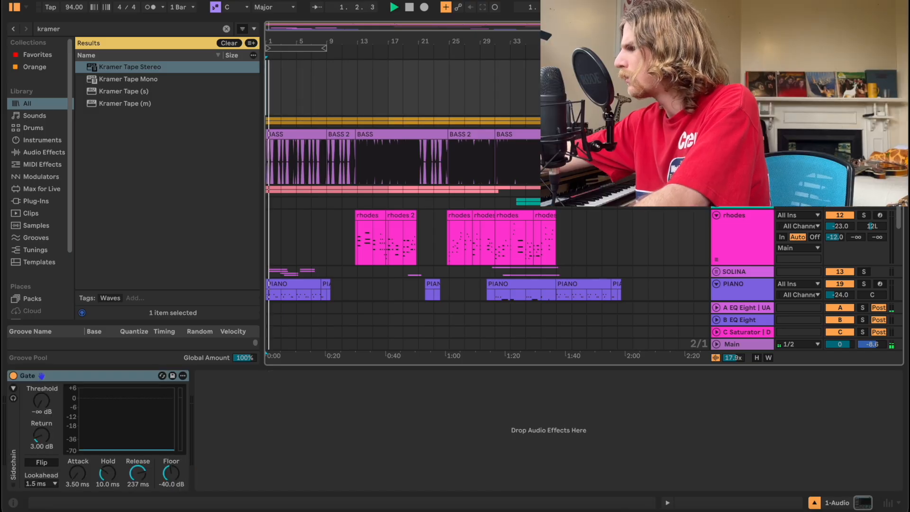